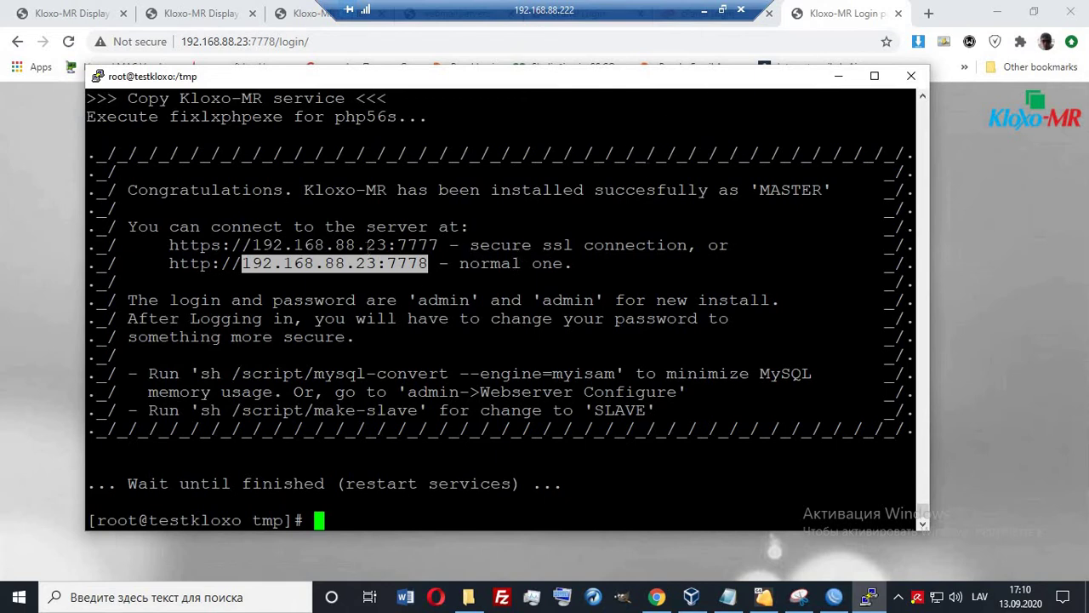
Compare the PuTTY install summary with the Kloxo-MR login page, then minimize the remote session.
click(995, 279)
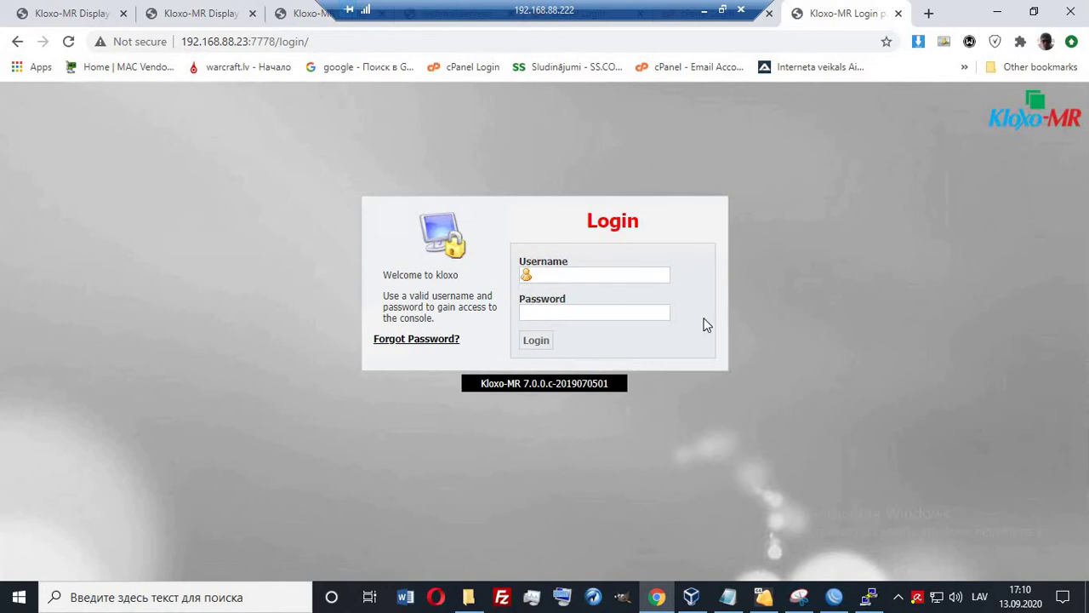
click(870, 602)
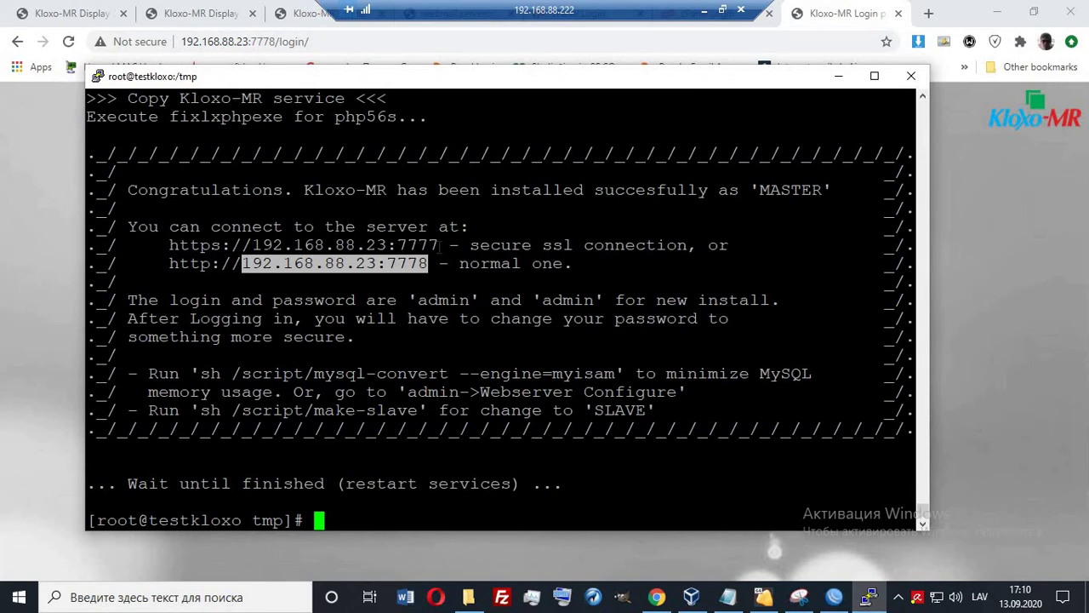
click(704, 12)
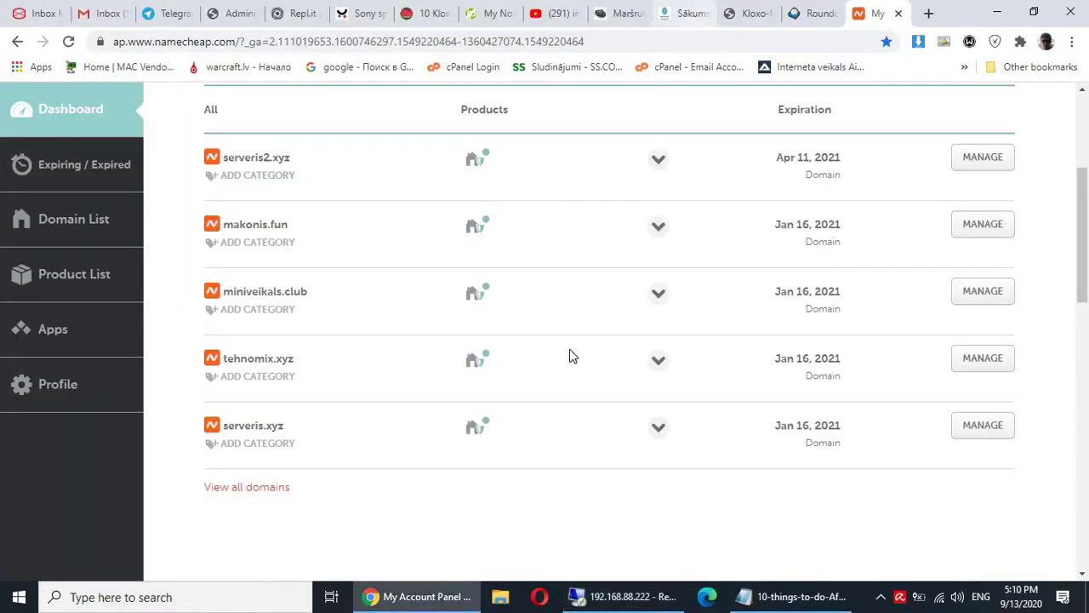
Read the Kloxo after-install checklist in Notepad, then bring up VirtualBox Manager remotely.
click(810, 596)
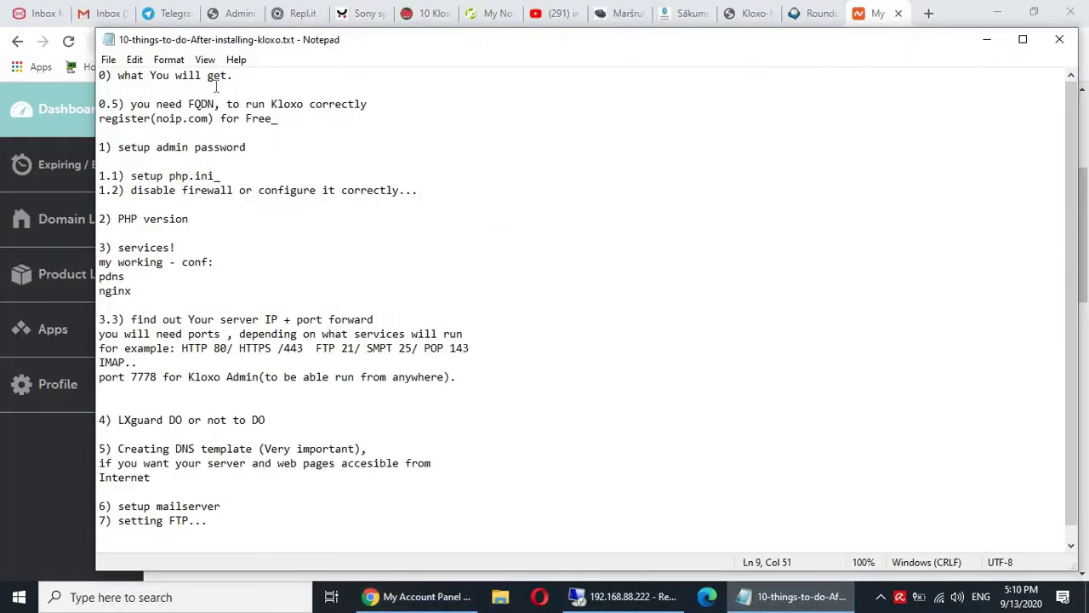
drag(235, 77, 99, 74)
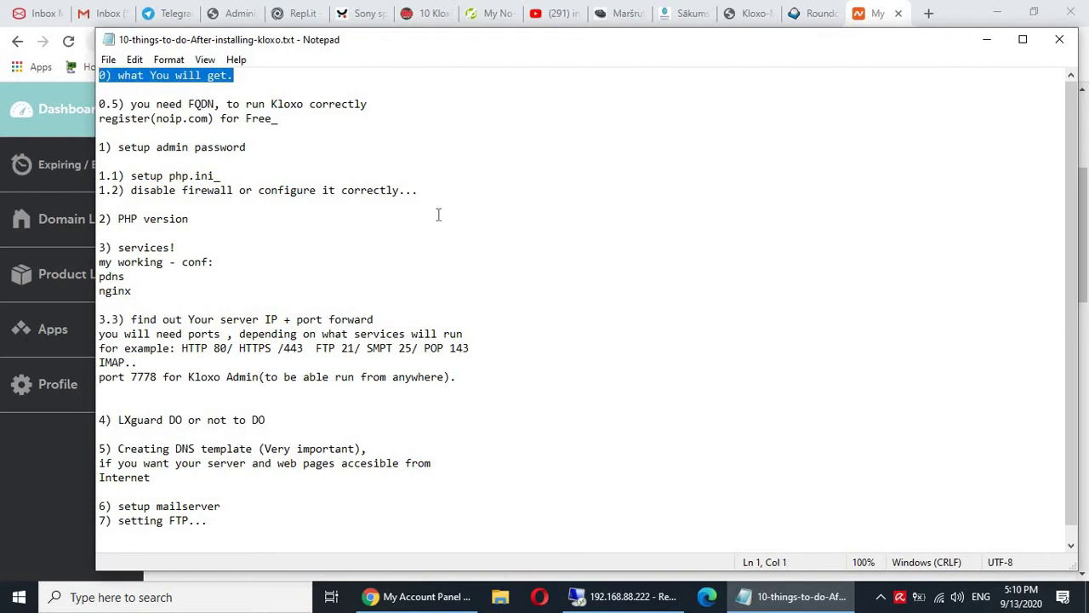
click(390, 192)
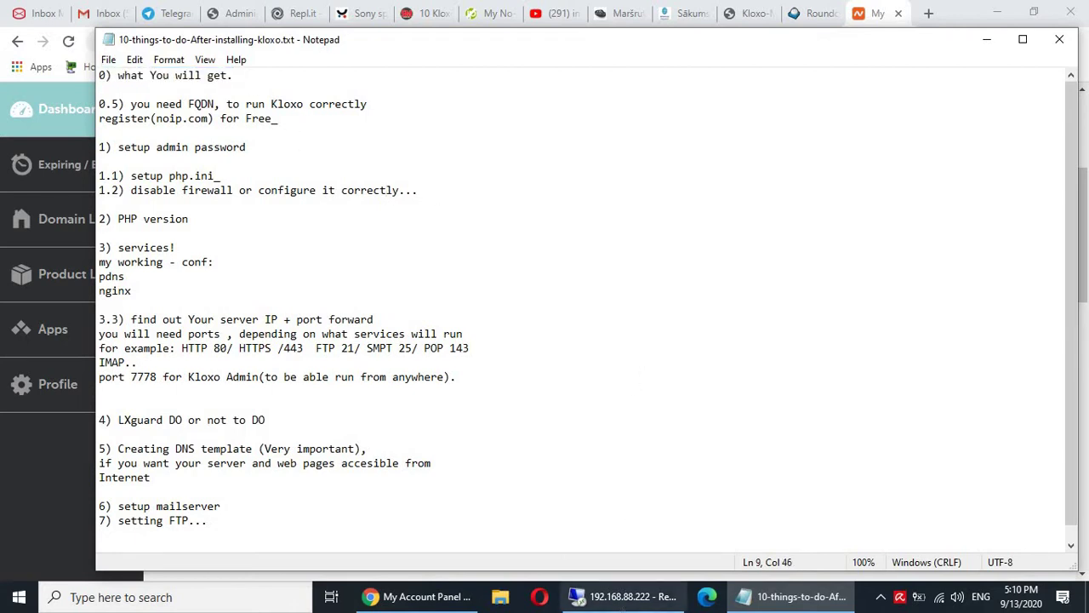
click(624, 596)
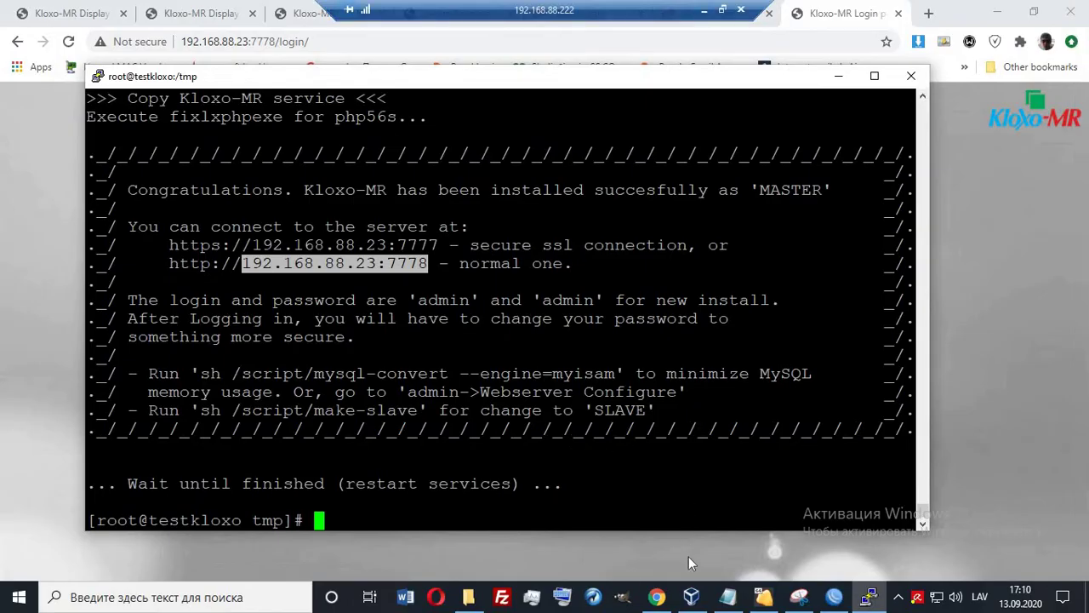
click(691, 595)
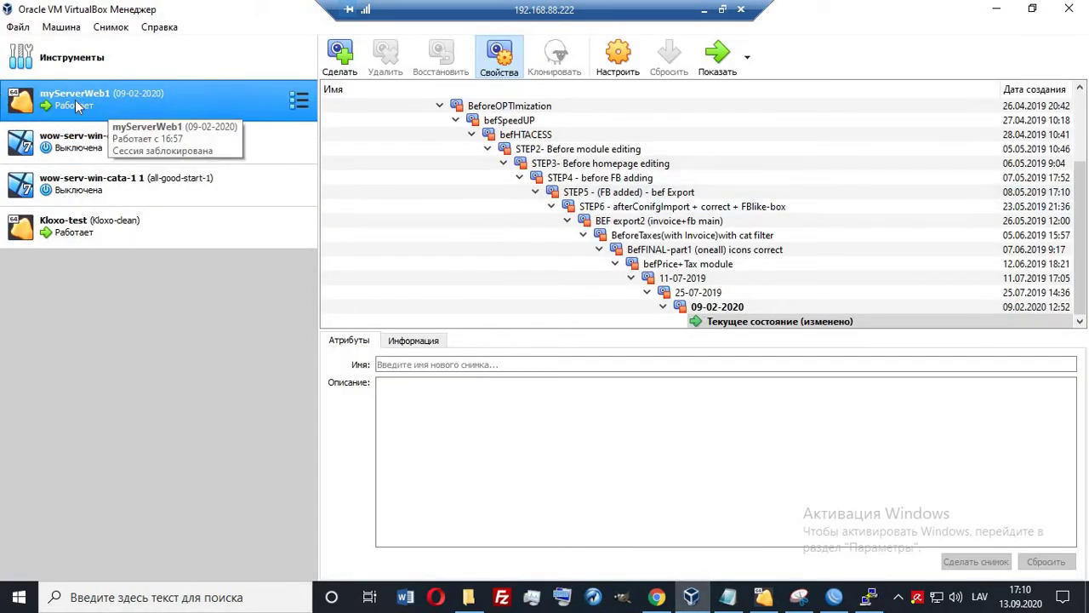
View the Kloxo-test VM's Kloxo-clean snapshots, then return to the Kloxo-MR login page.
click(80, 231)
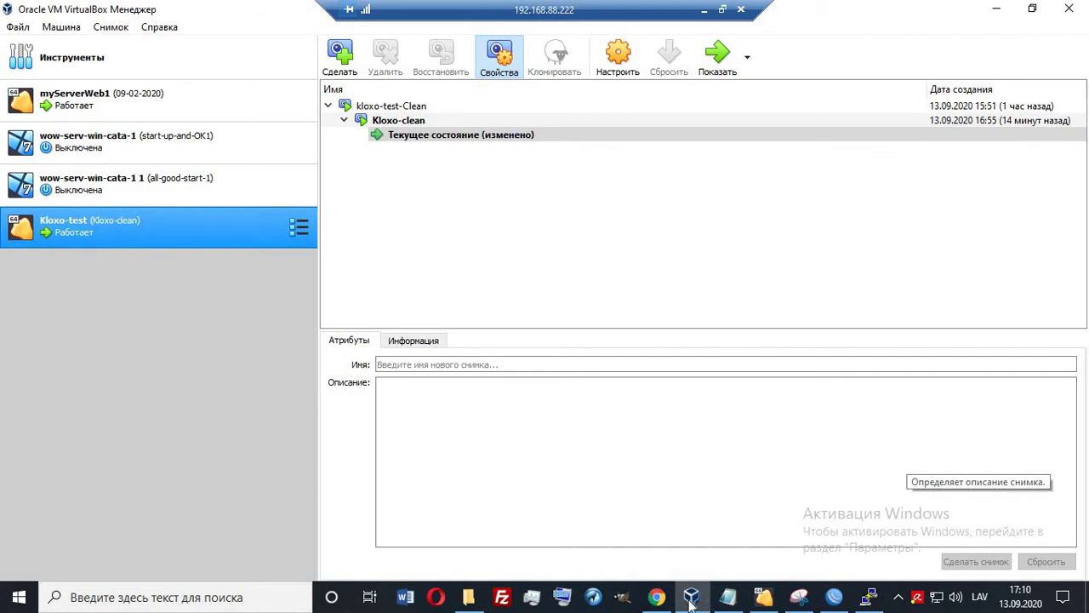
click(656, 596)
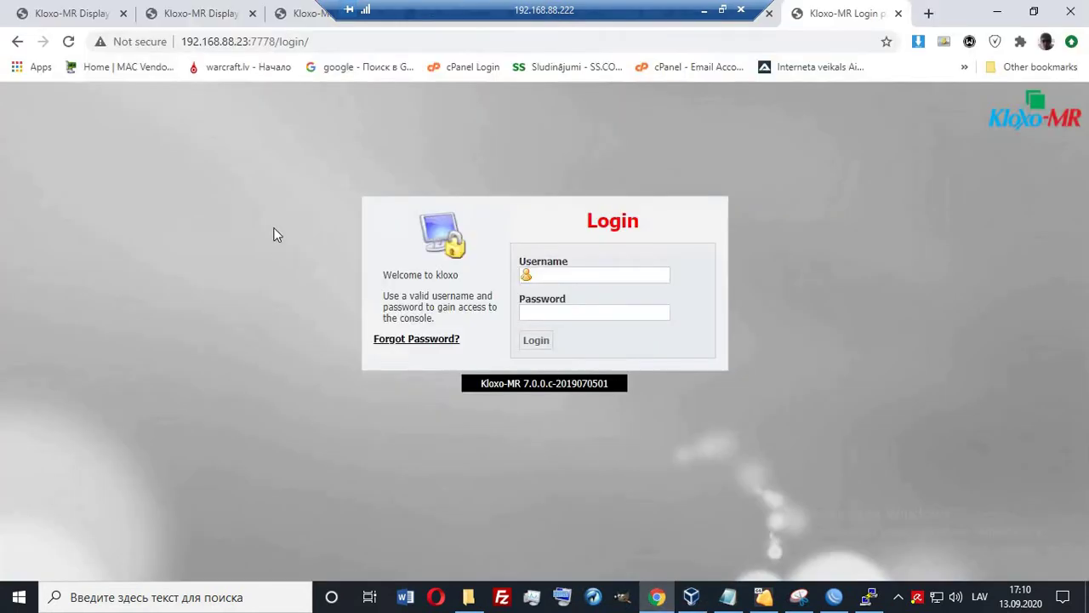
Scroll through the Kloxo-MR admin home at 192.168.88.78:7778, then minimize the remote desktop.
click(70, 15)
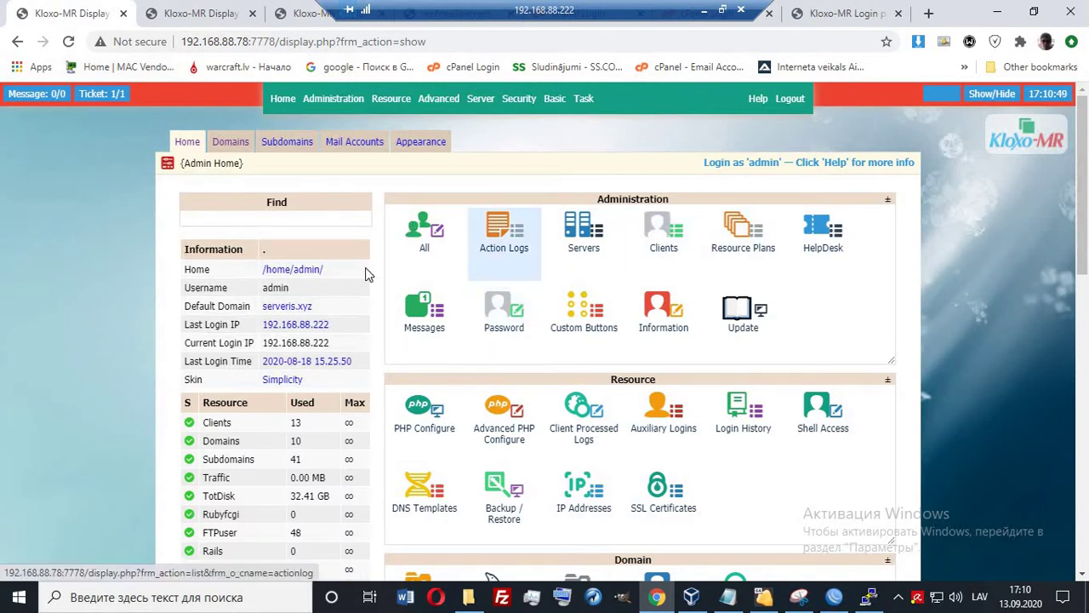
scroll(384, 271, down, 13)
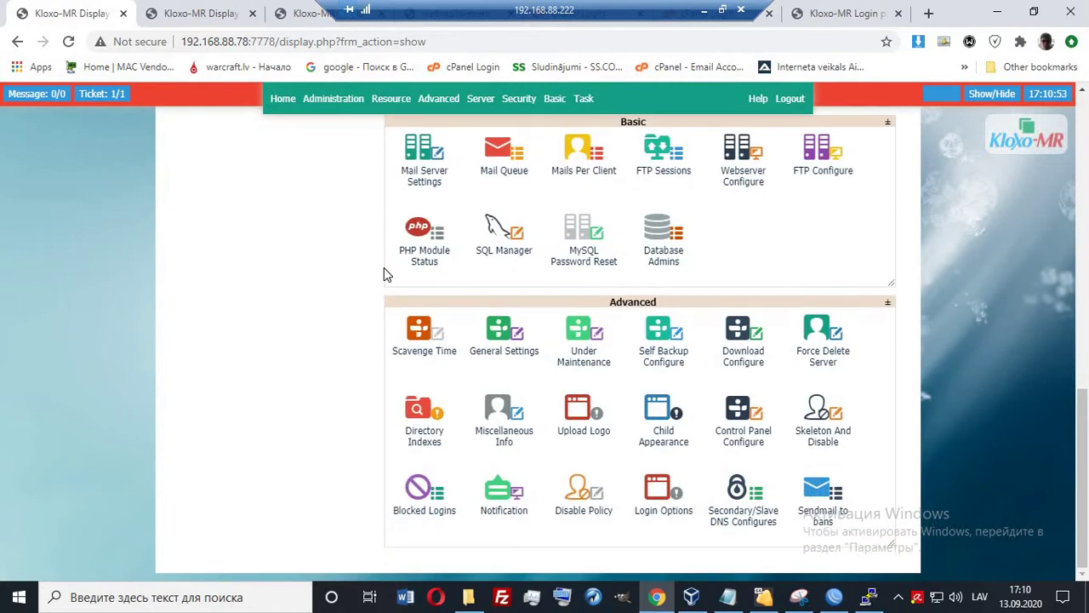
scroll(384, 274, up, 14)
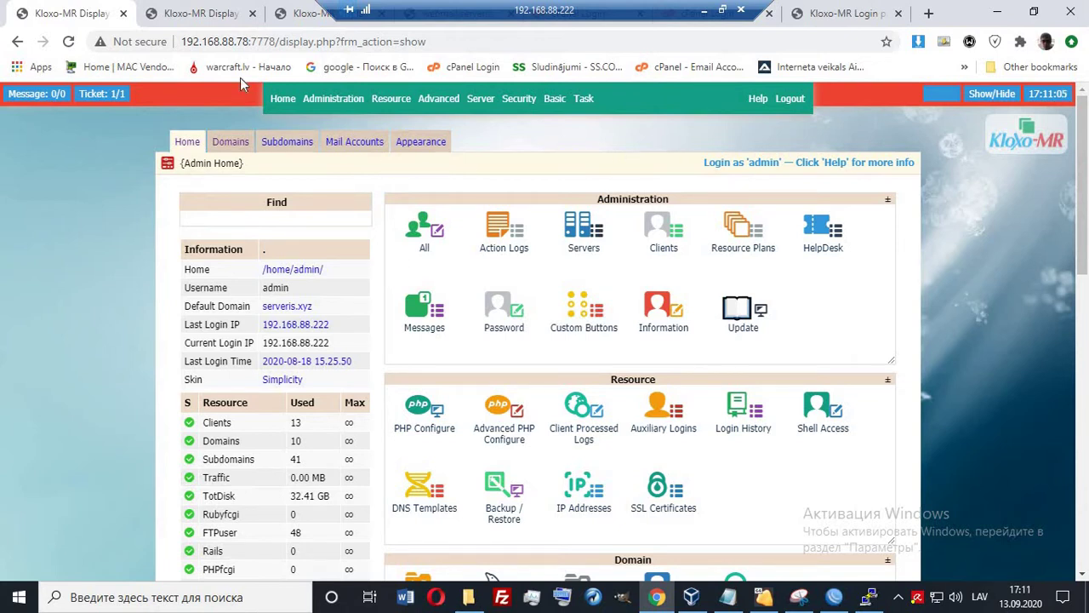
click(704, 9)
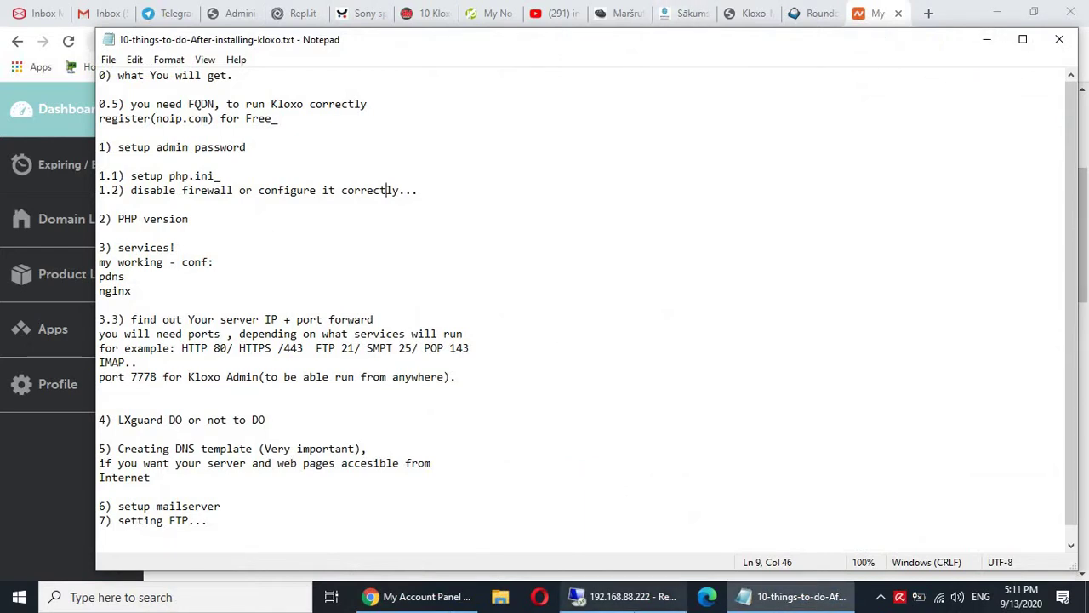
click(624, 596)
scroll(696, 228, down, 5)
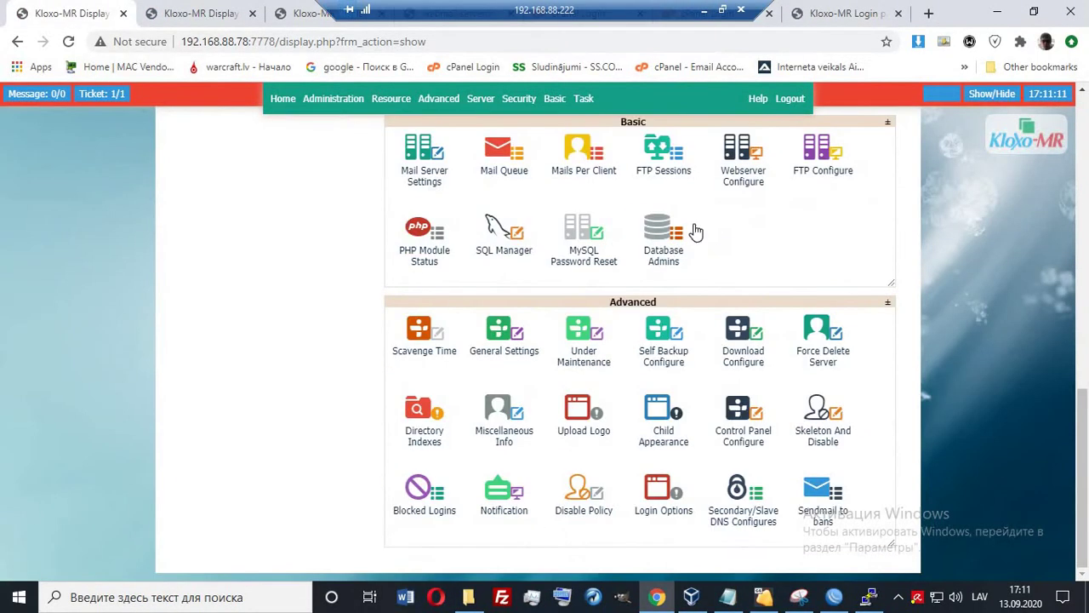
scroll(696, 230, up, 10)
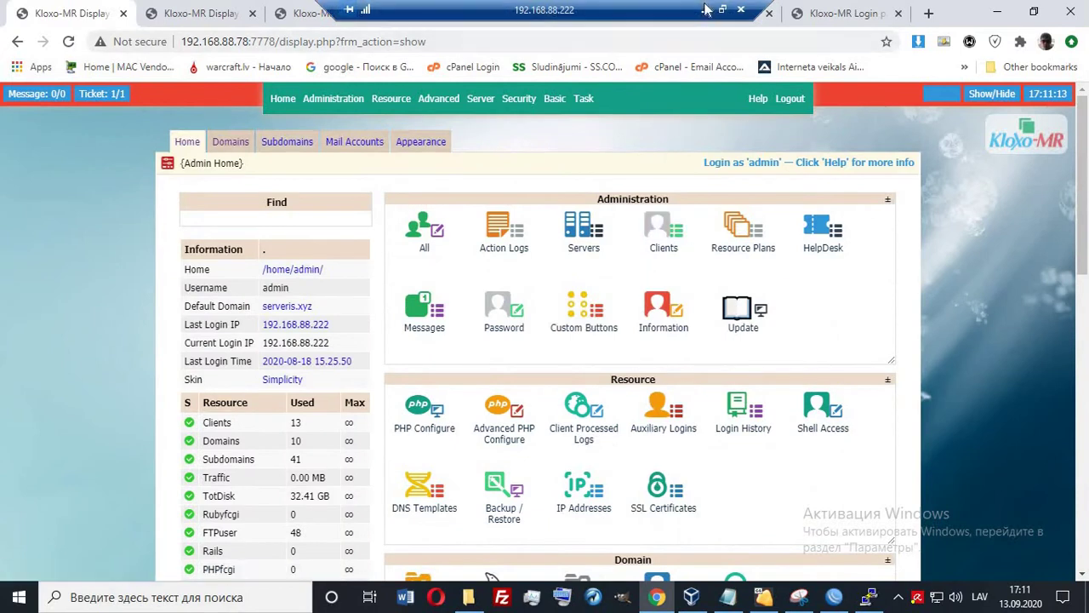
click(704, 9)
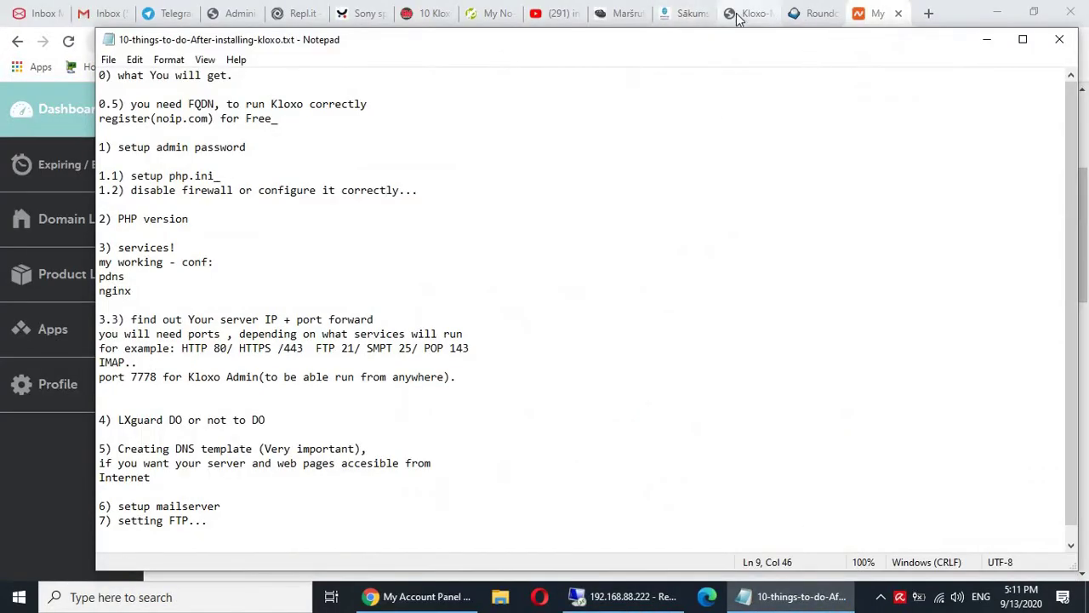
Browse the serveris.xyz and route tabs, then switch to the 'install kloxo mr' YouTube results.
click(681, 13)
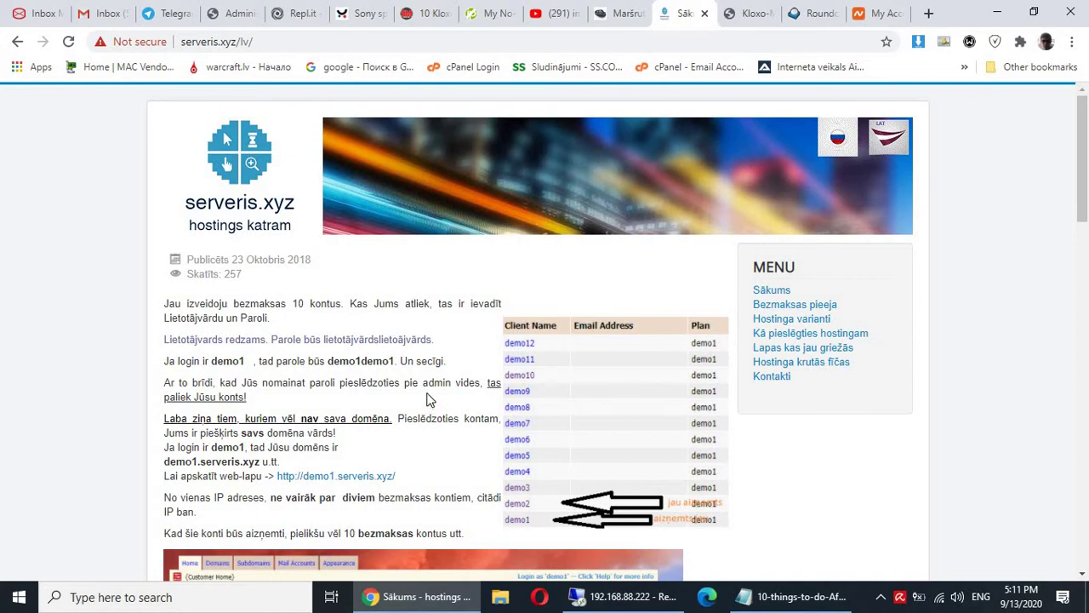
click(609, 18)
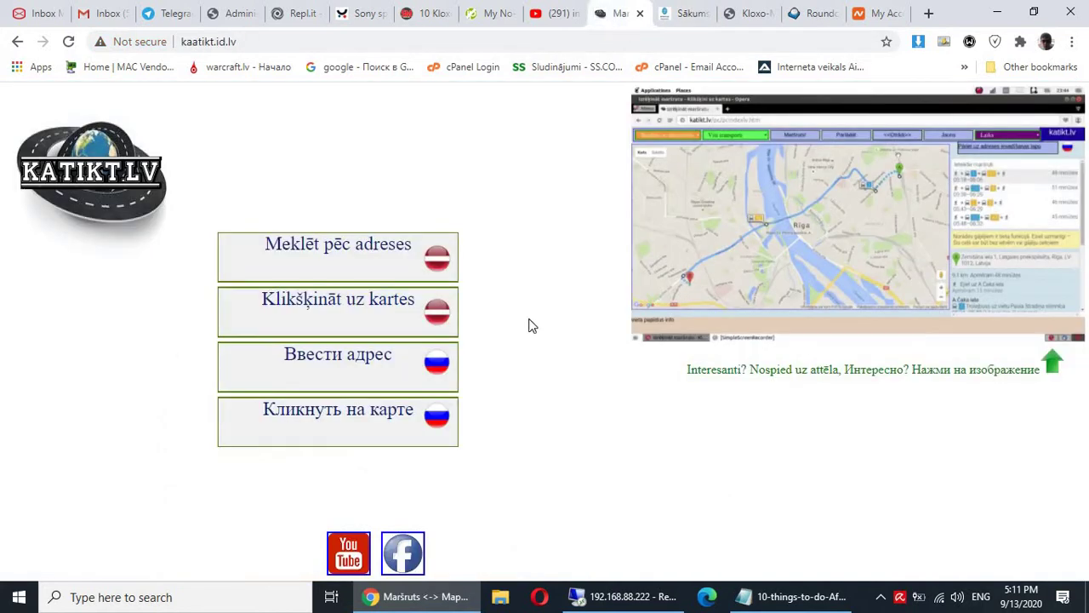
click(683, 12)
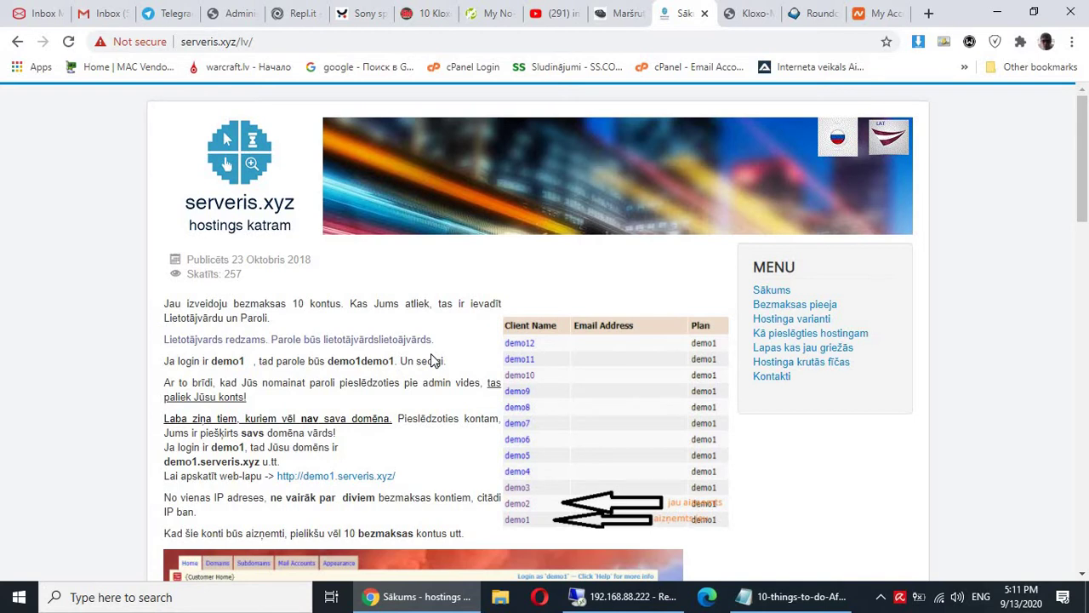
click(766, 601)
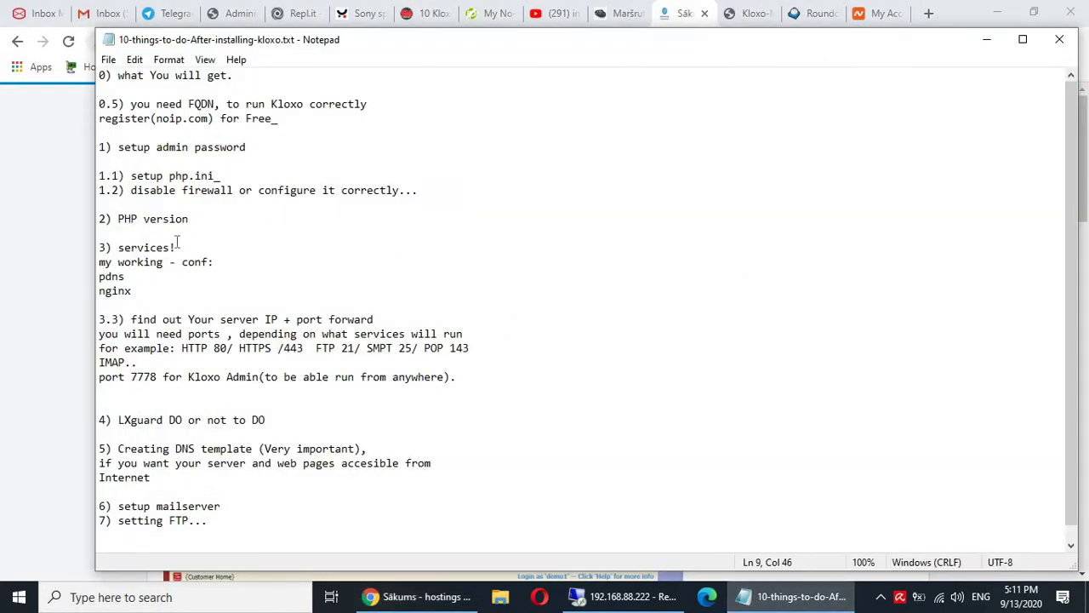
click(796, 597)
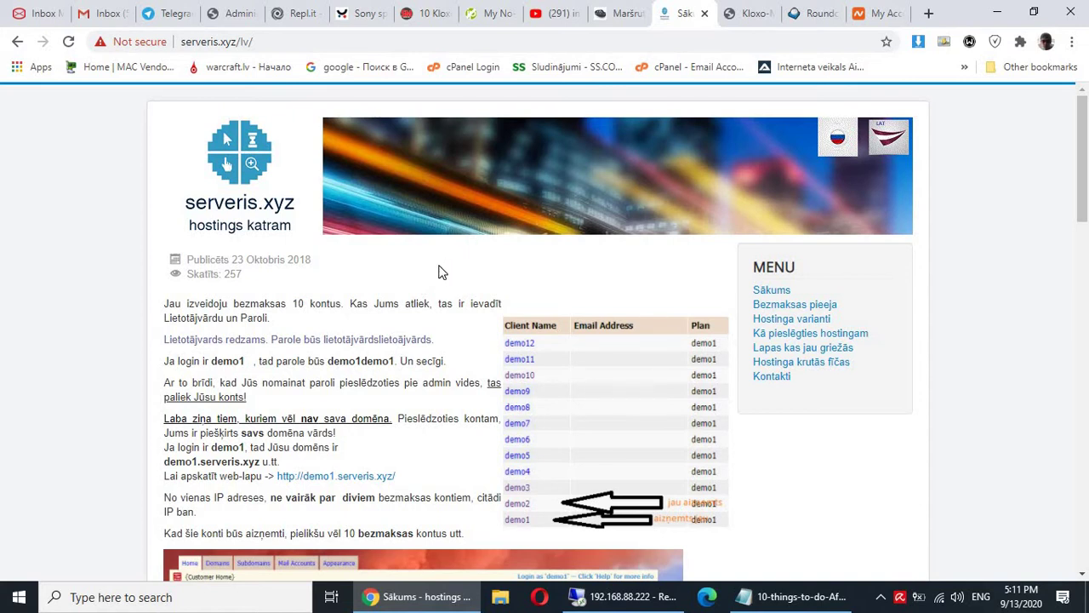
click(557, 12)
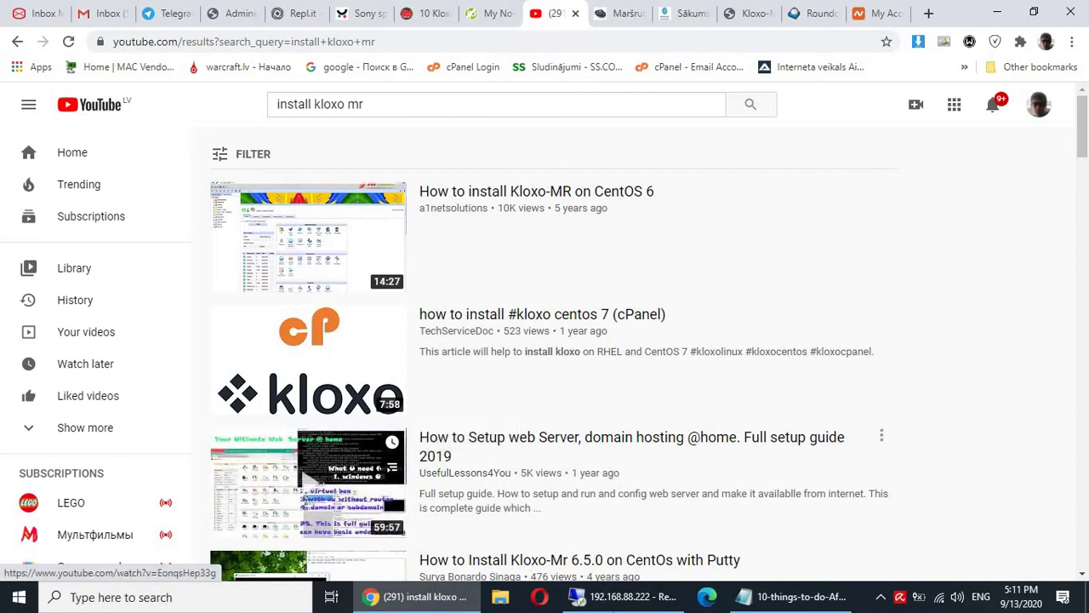
Return to the remote session with the PuTTY Kloxo-MR install summary in front.
click(629, 596)
click(877, 596)
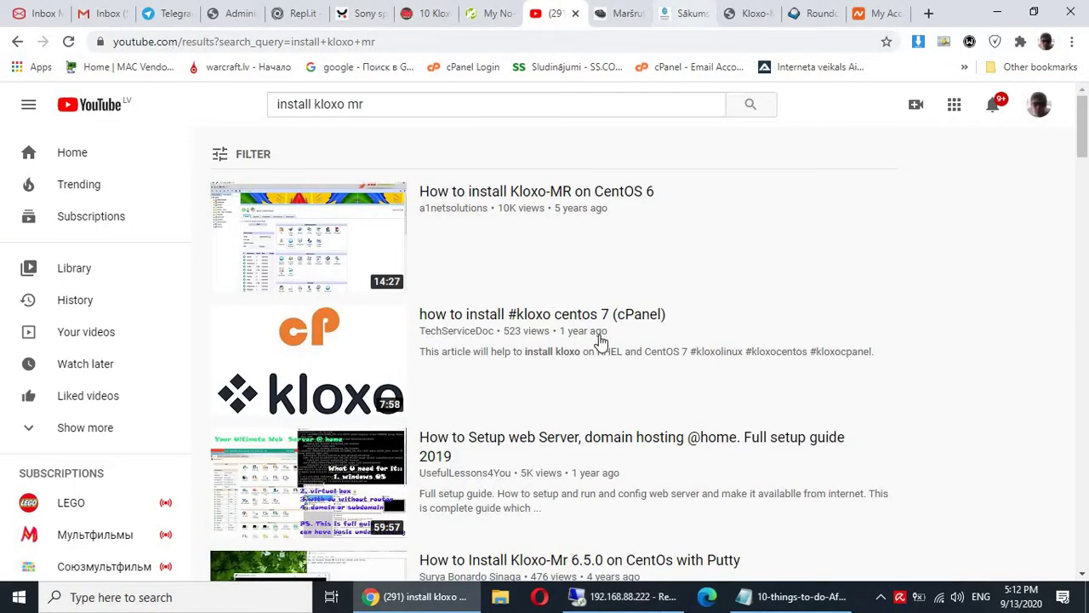
Copy the 192.168.88.23:7778 panel address from the PuTTY summary and switch to the Kloxo-MR login tab.
click(704, 9)
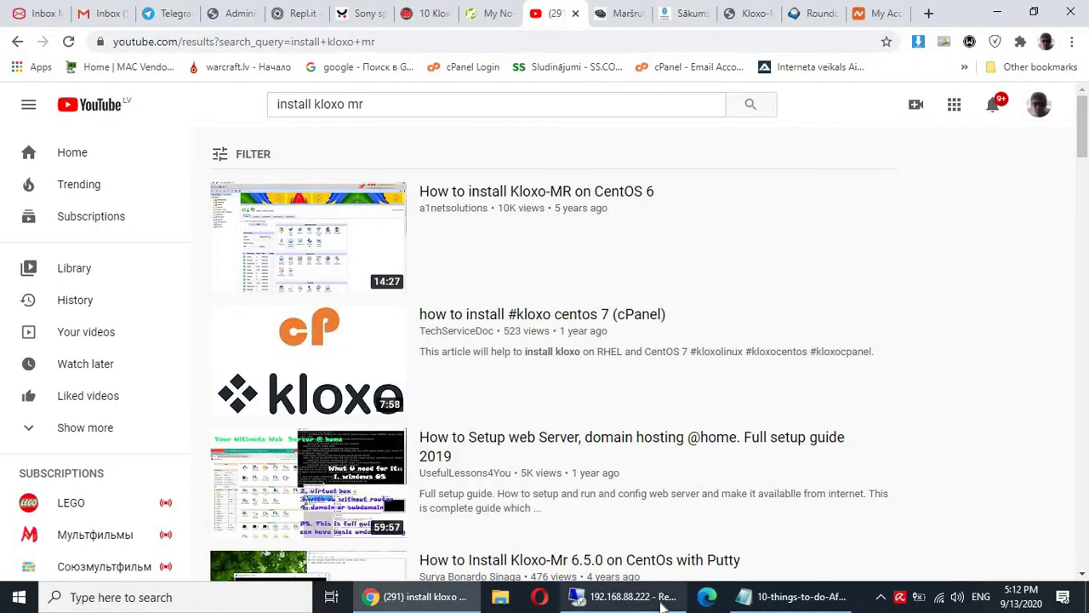
click(625, 597)
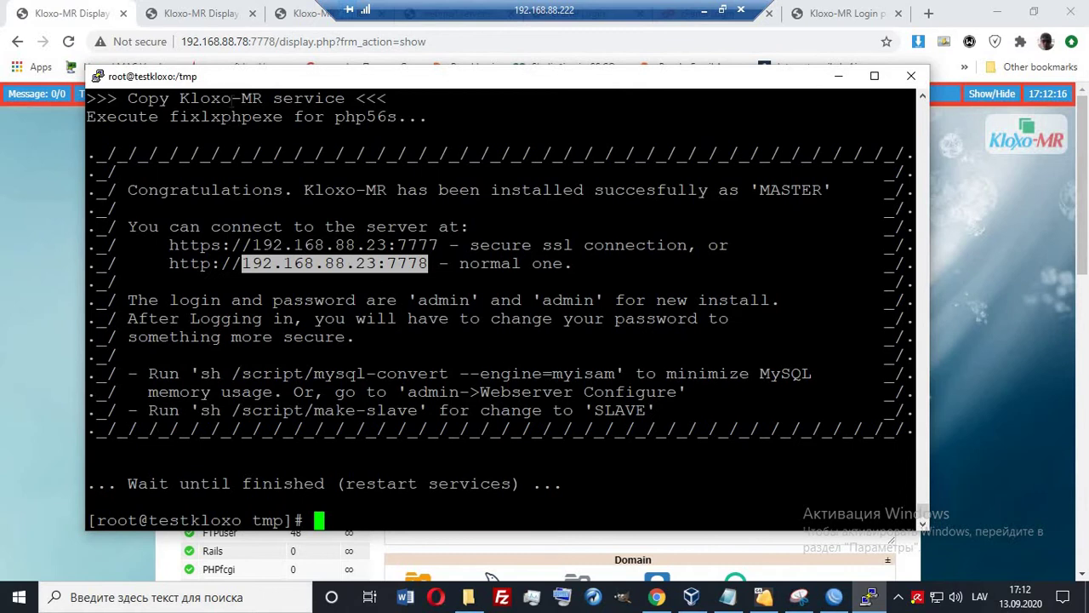
drag(228, 84, 205, 48)
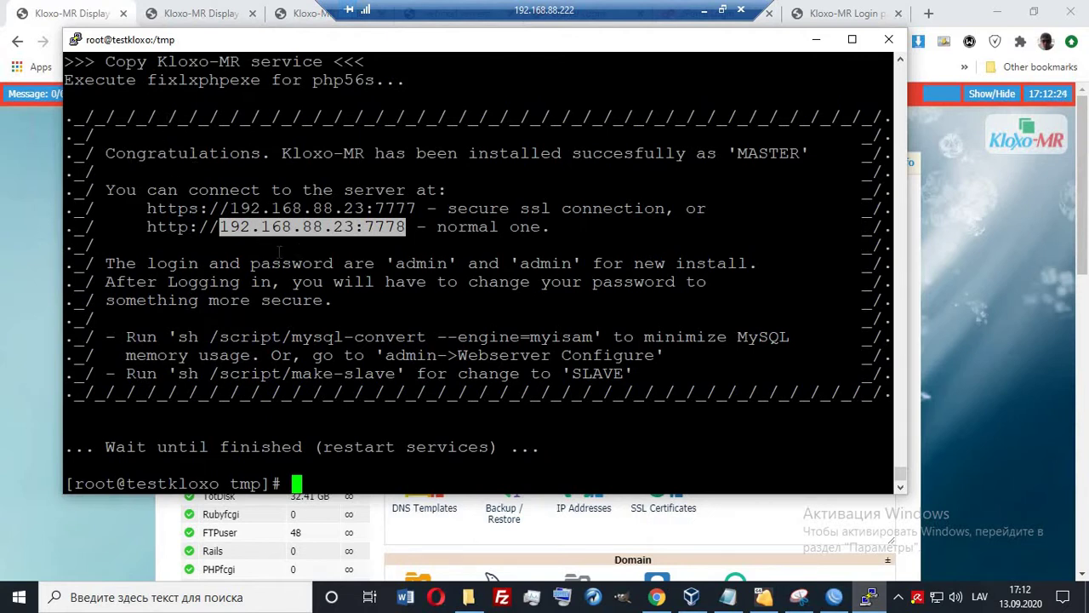
click(279, 252)
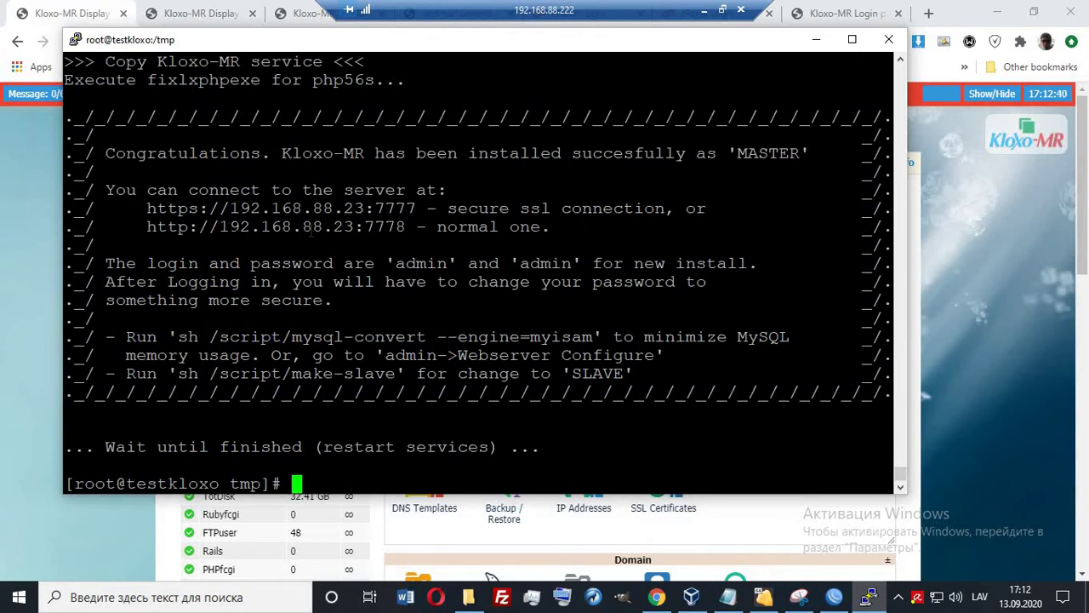
drag(220, 228, 405, 229)
key(ctrl+c)
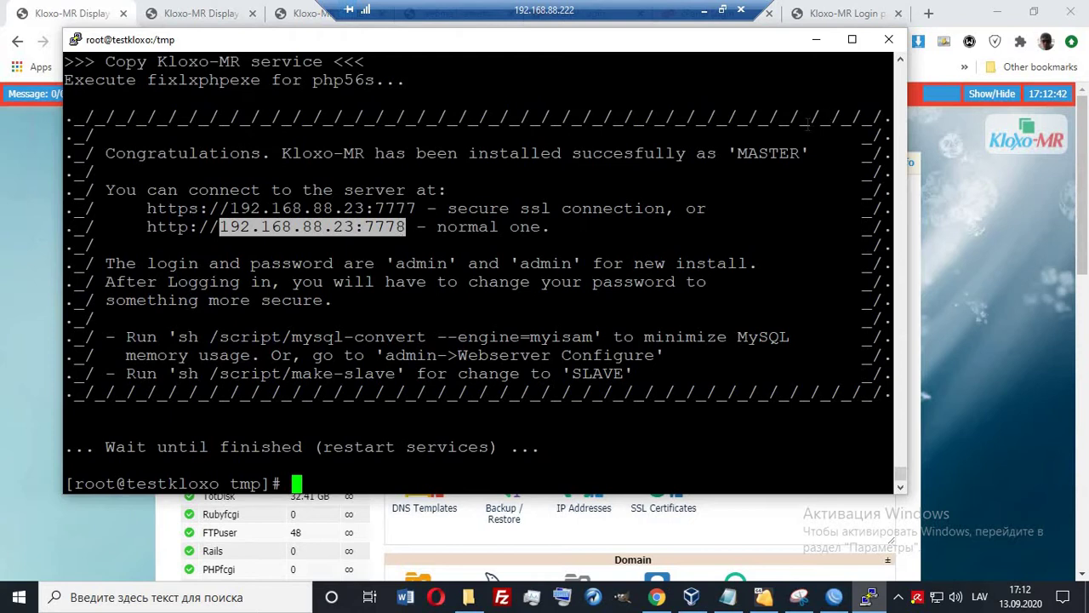
click(847, 16)
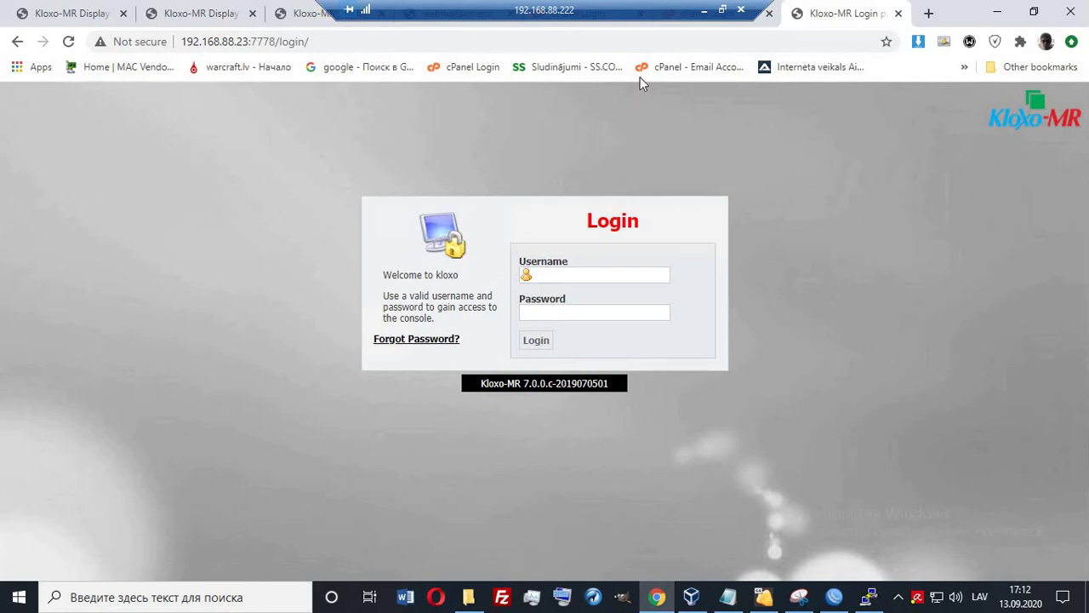
click(704, 11)
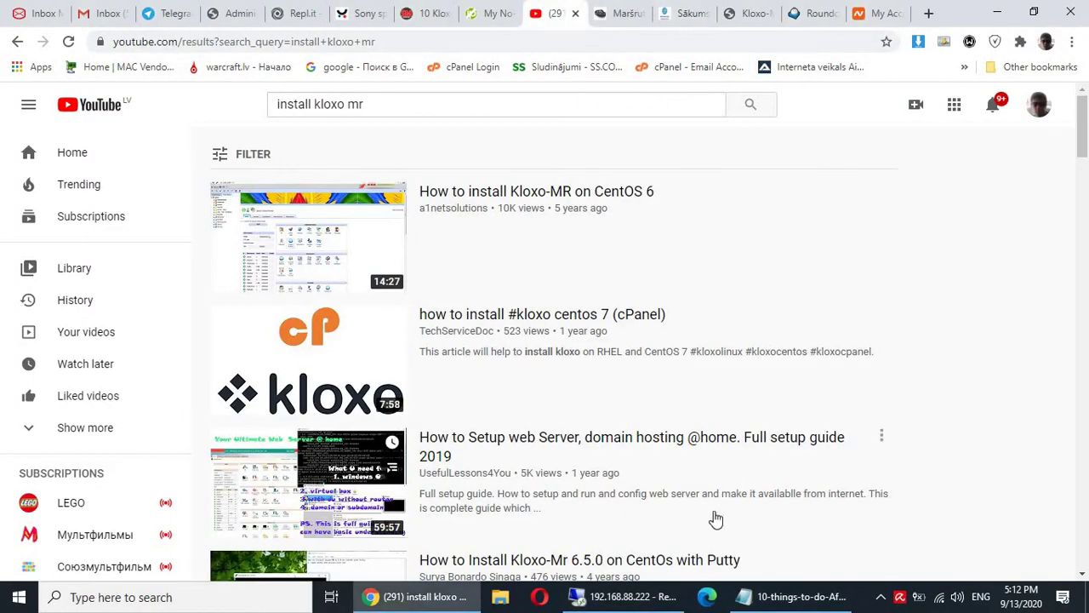
click(791, 597)
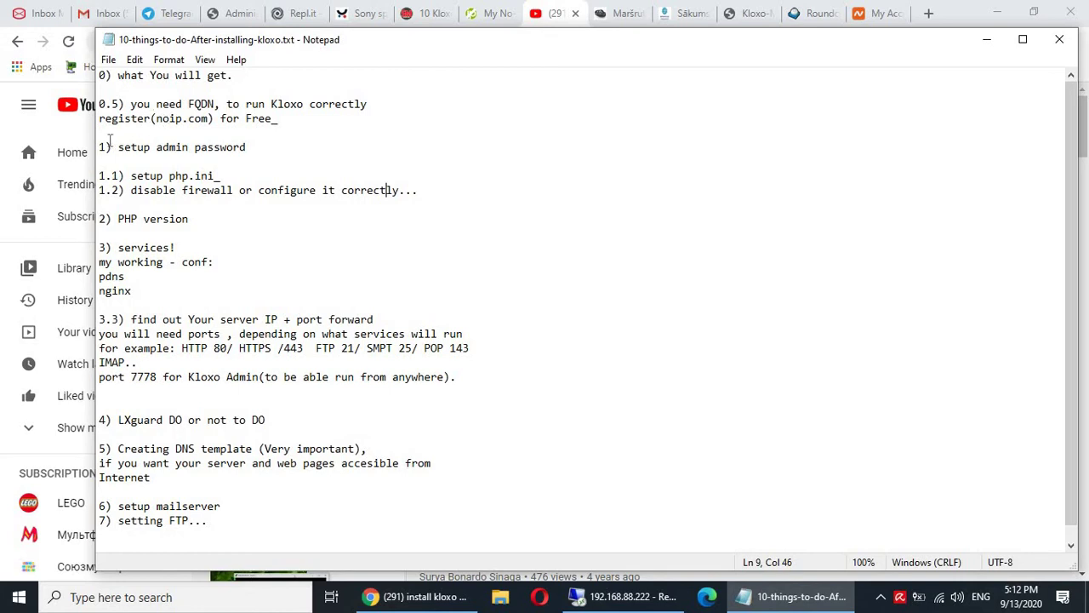
drag(99, 147, 242, 148)
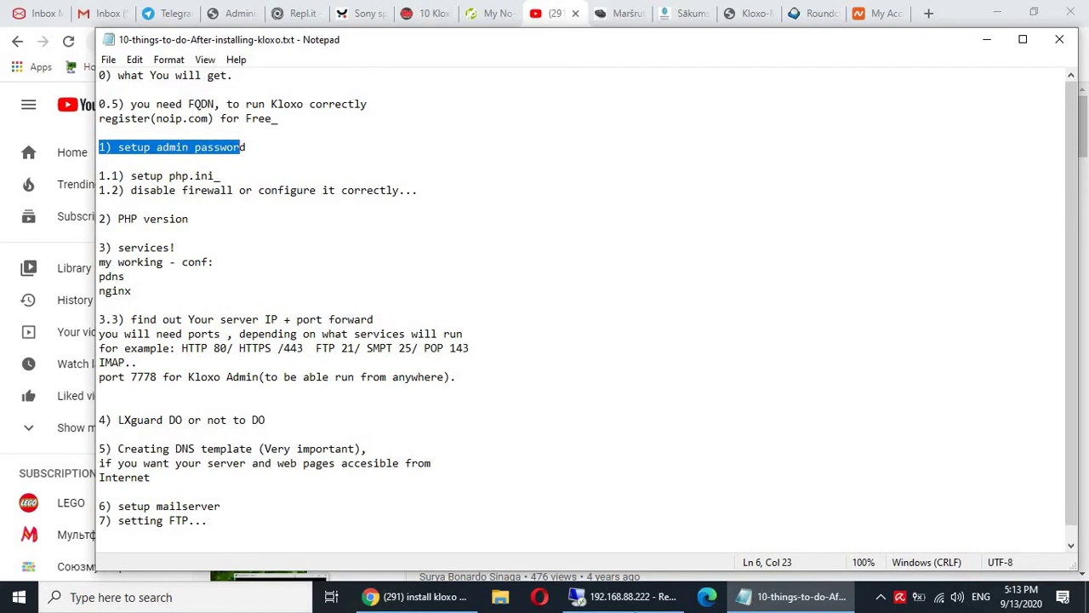
click(625, 597)
click(577, 276)
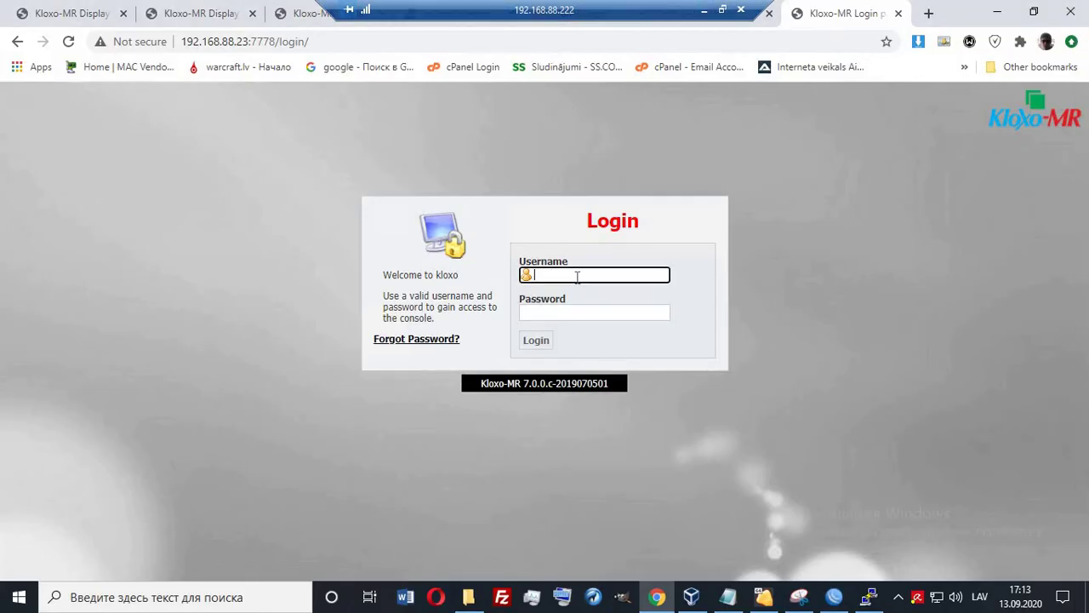
Check the login details in PuTTY and log in to Kloxo-MR with the default admin credentials.
click(868, 596)
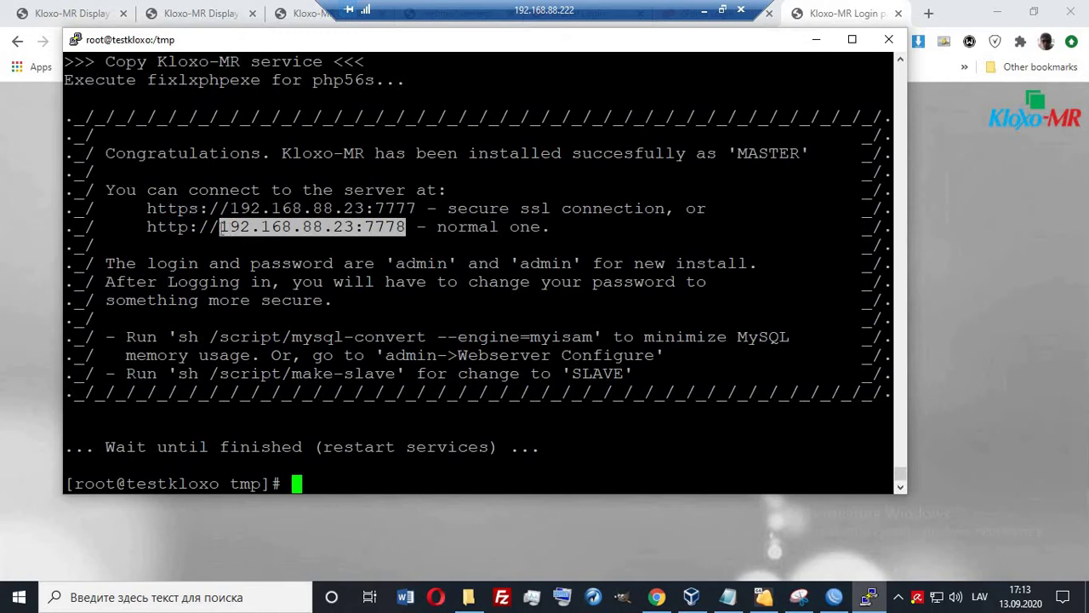
click(223, 227)
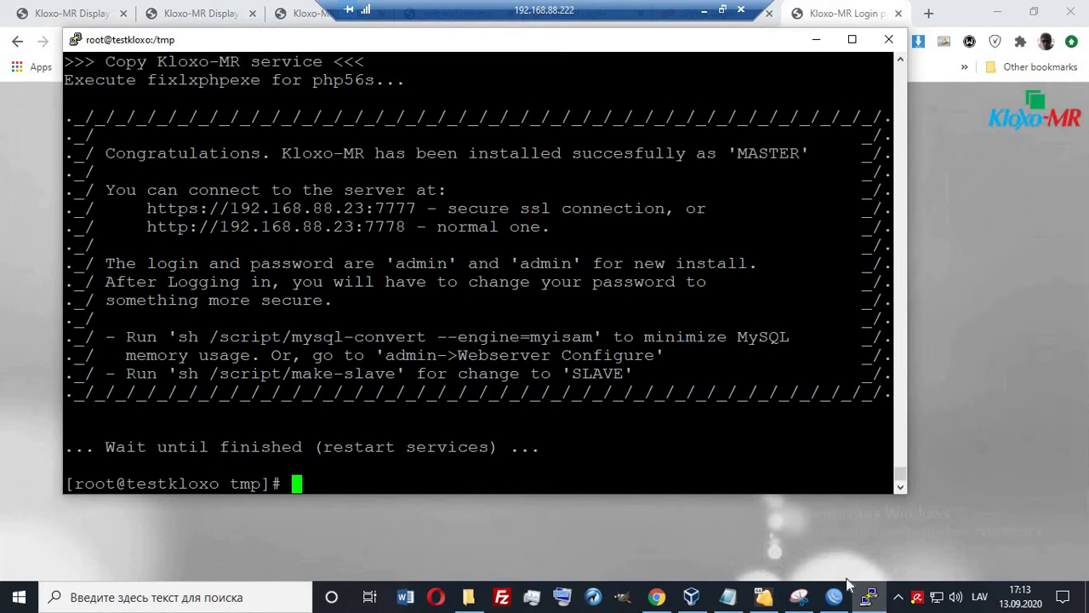
click(868, 596)
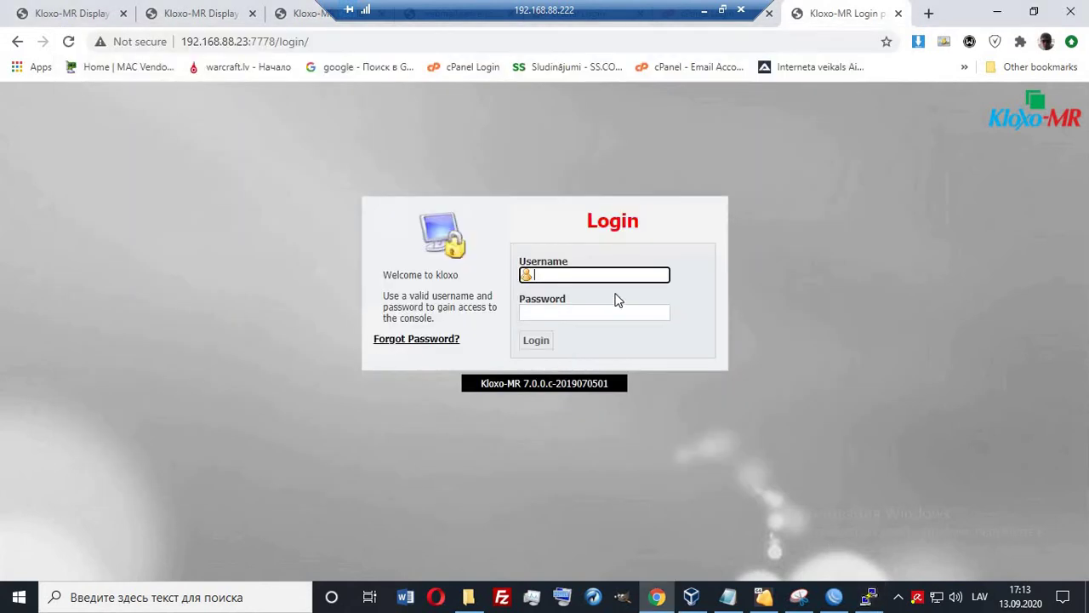
key(Tab)
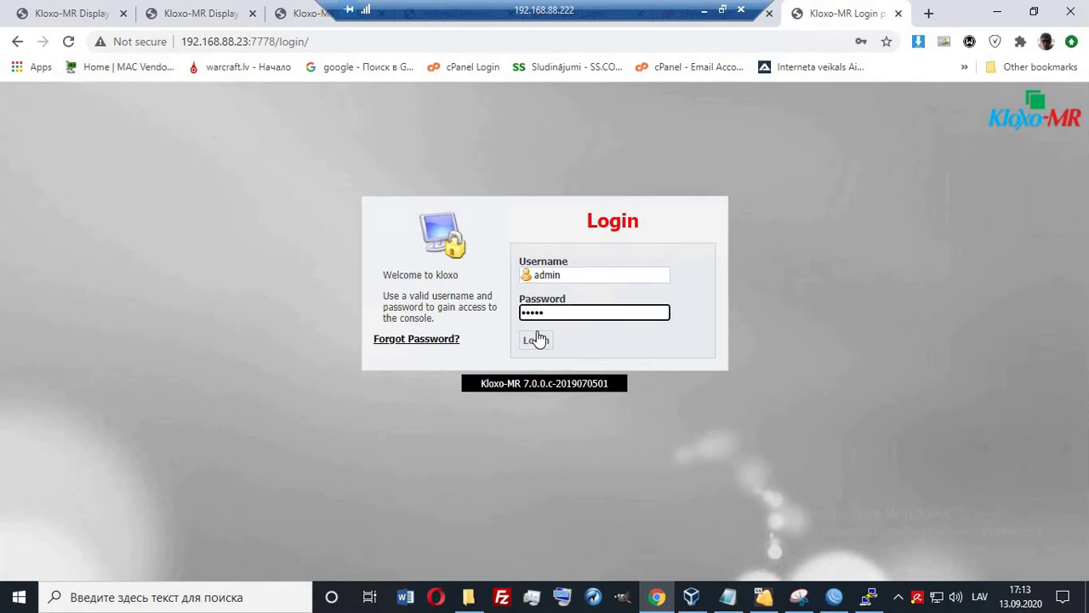
click(536, 341)
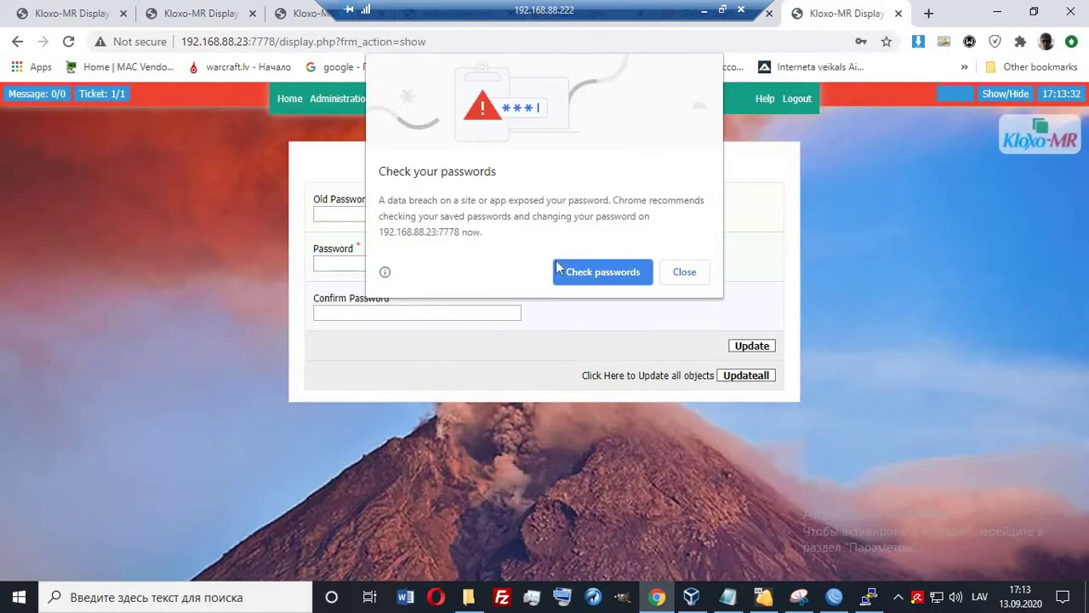
Dismiss the password alerts, enter the old password, and generate and select a new admin password.
click(679, 271)
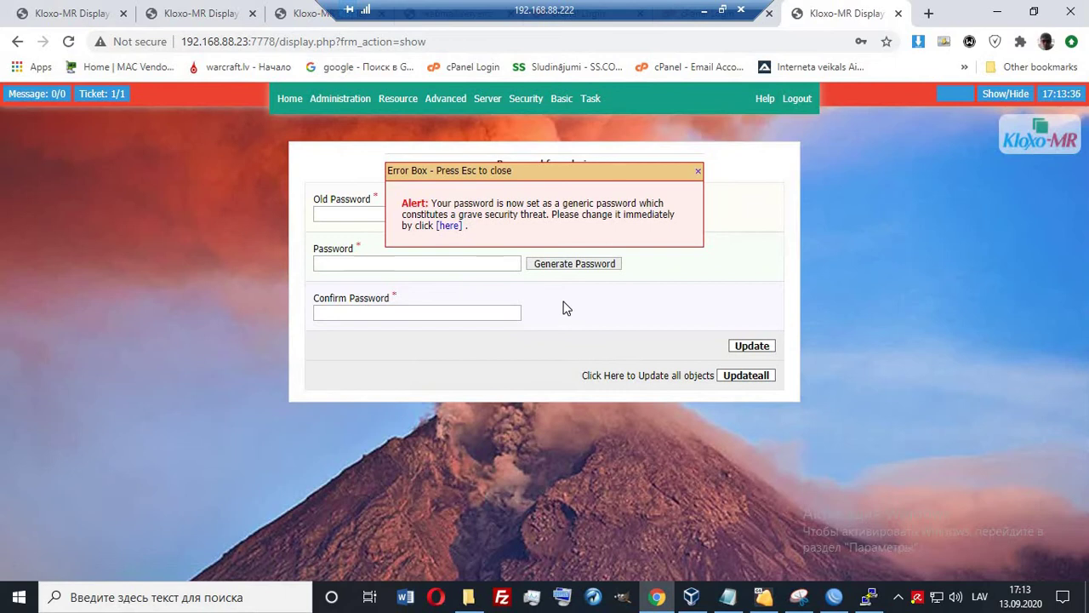
click(698, 174)
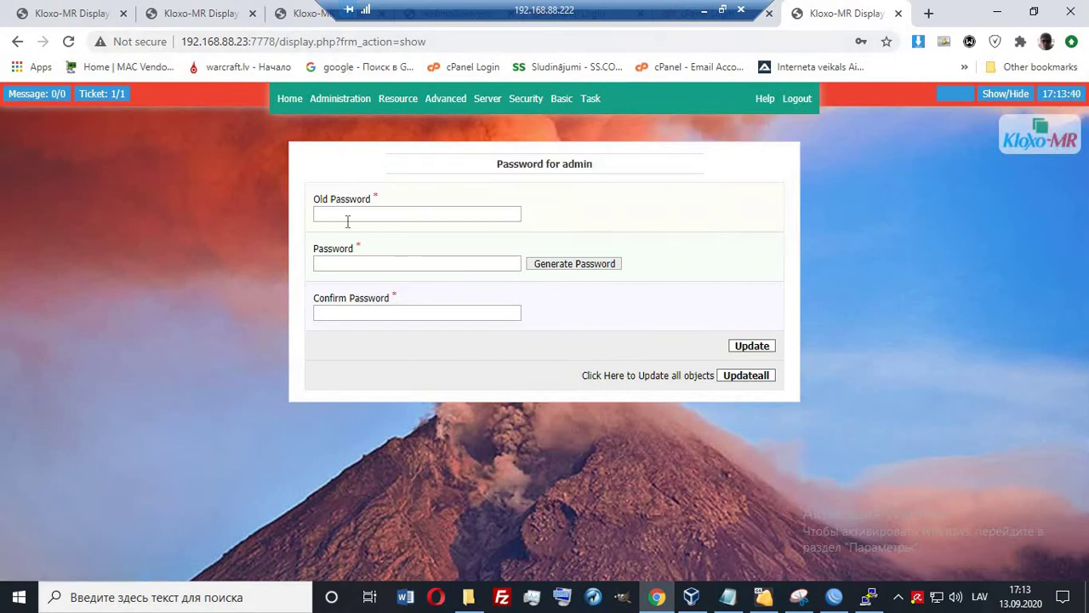
click(347, 221)
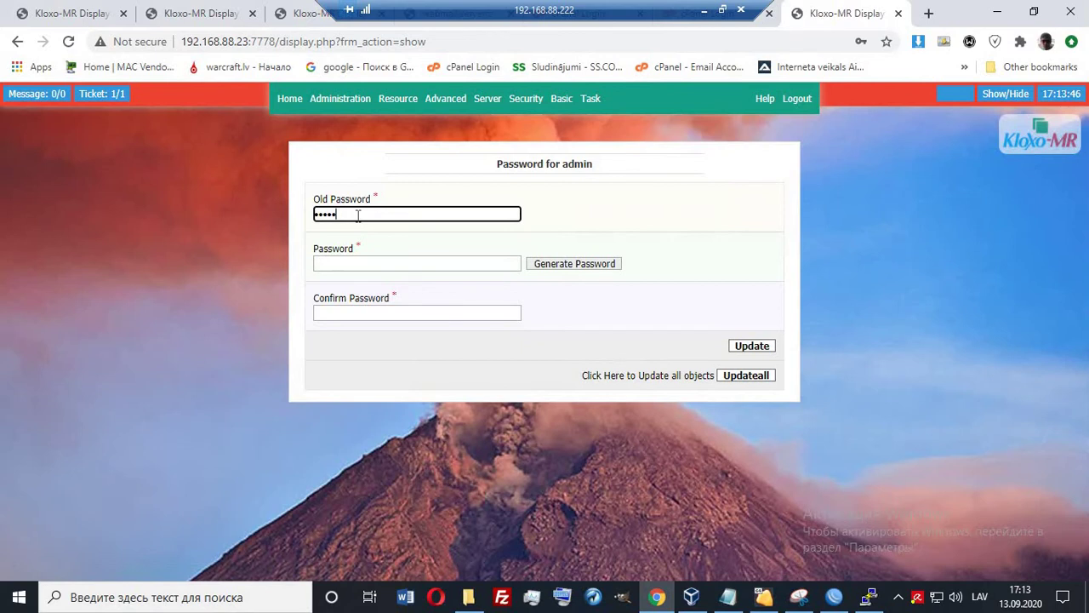
click(356, 262)
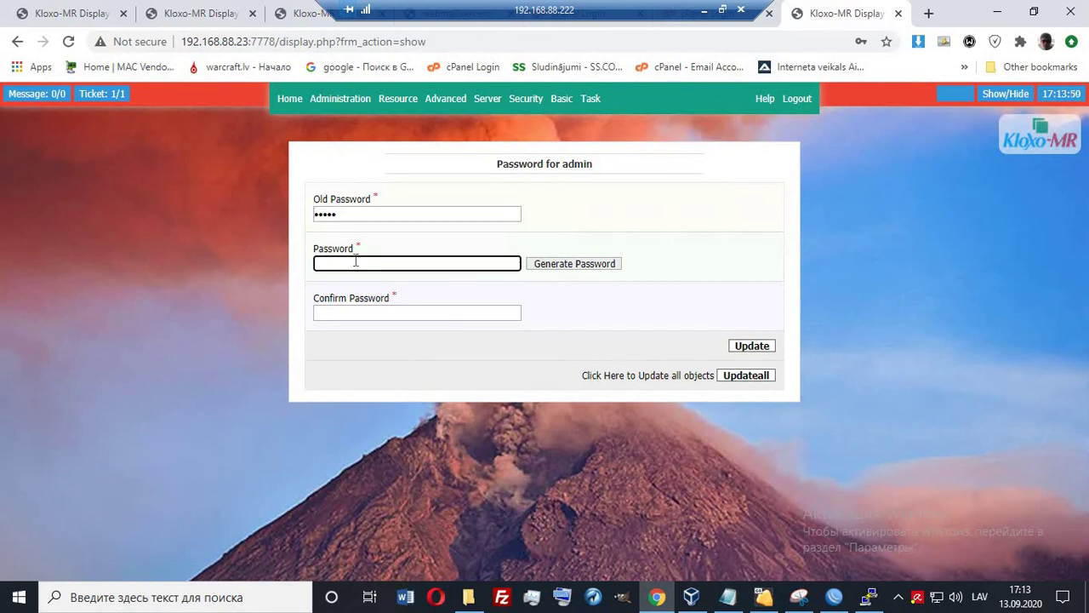
click(568, 267)
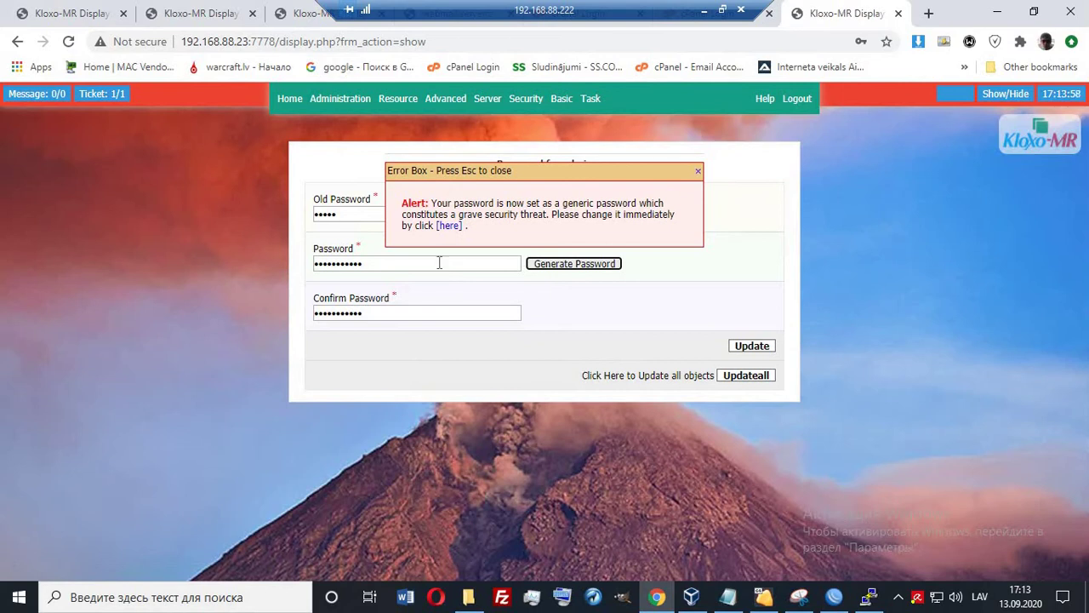
click(373, 266)
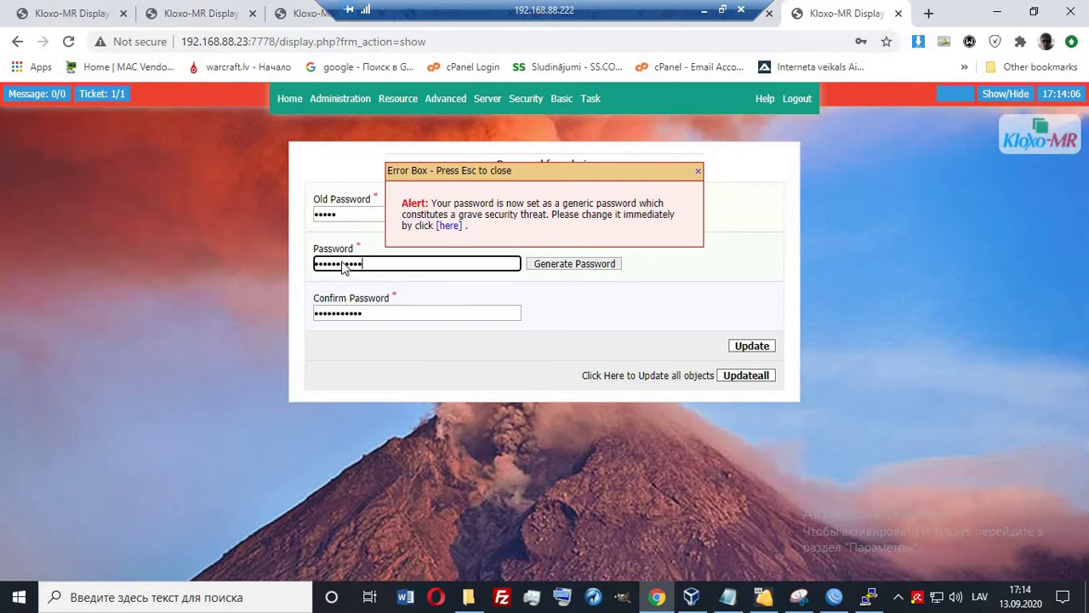
double_click(395, 265)
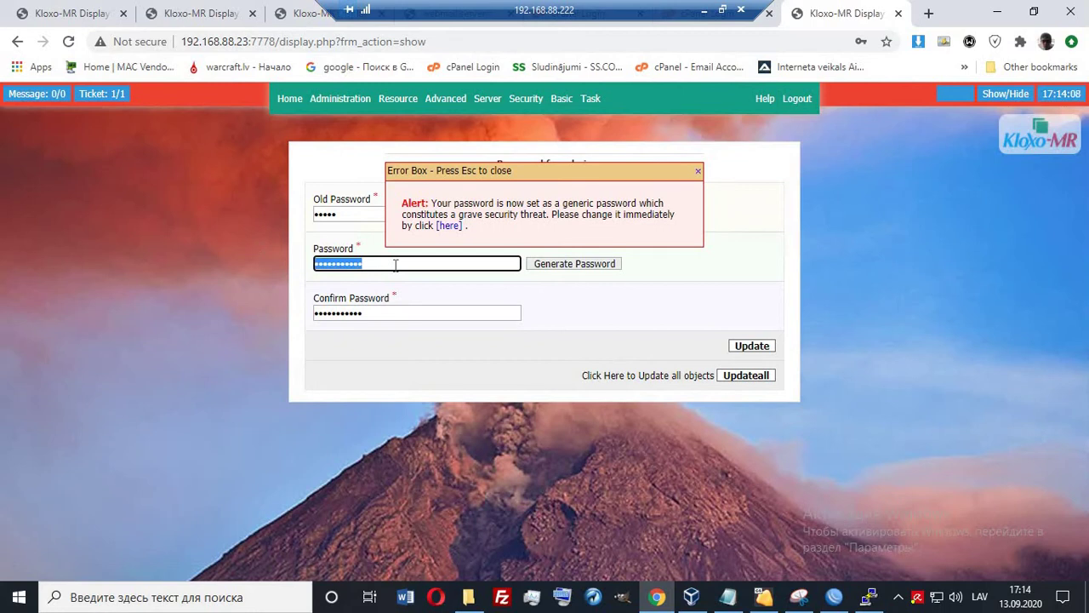
key(super)
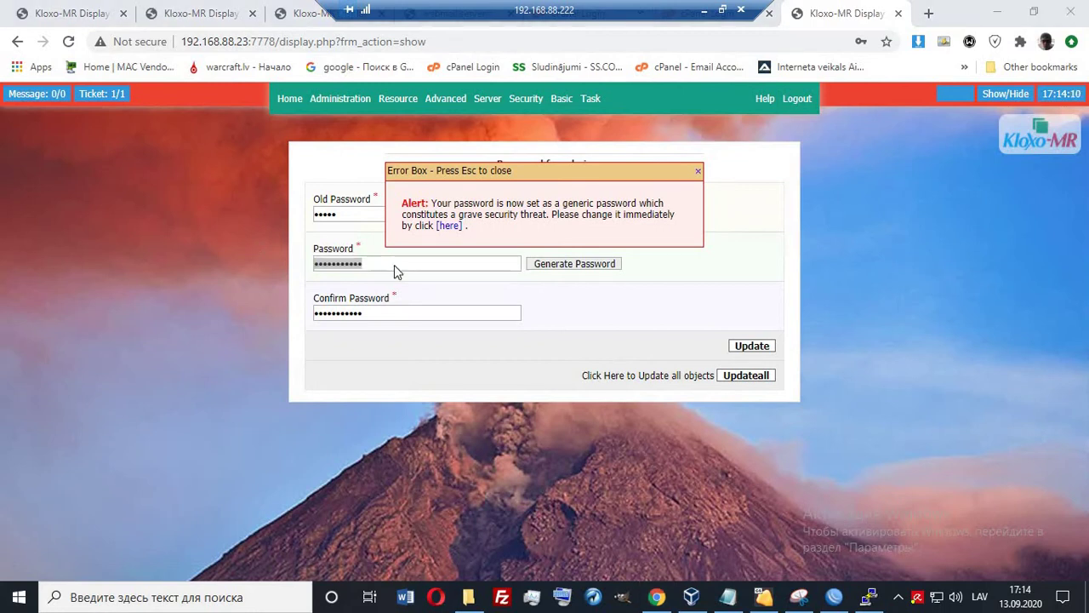
text(not)
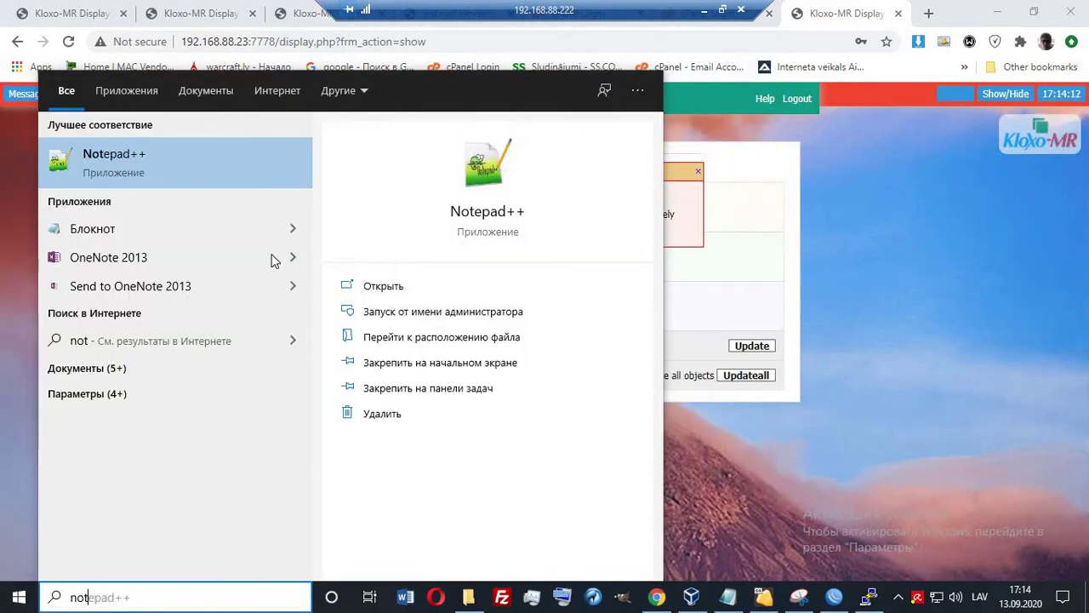
Paste 192.168.88.23:7778 into a new Notepad note, then reopen Kloxo-MR's admin password change page.
click(76, 230)
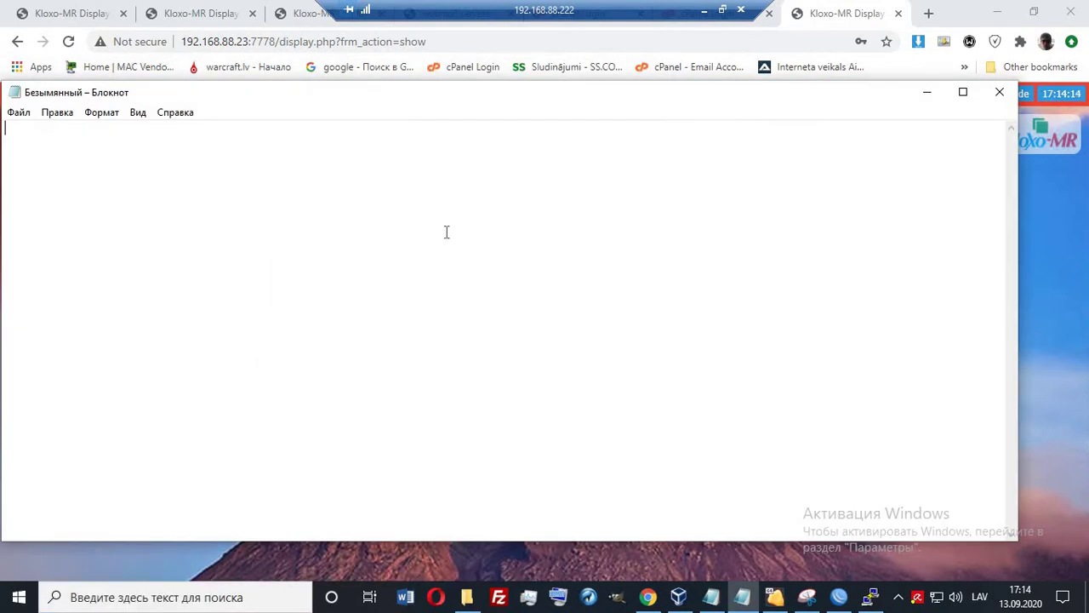
key(ctrl+v)
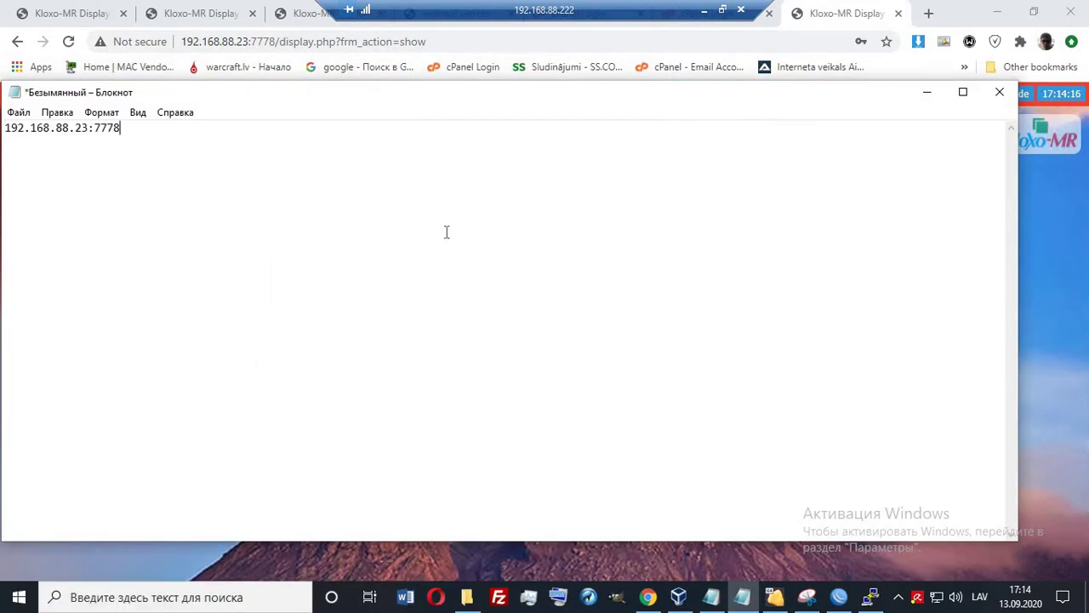
click(742, 597)
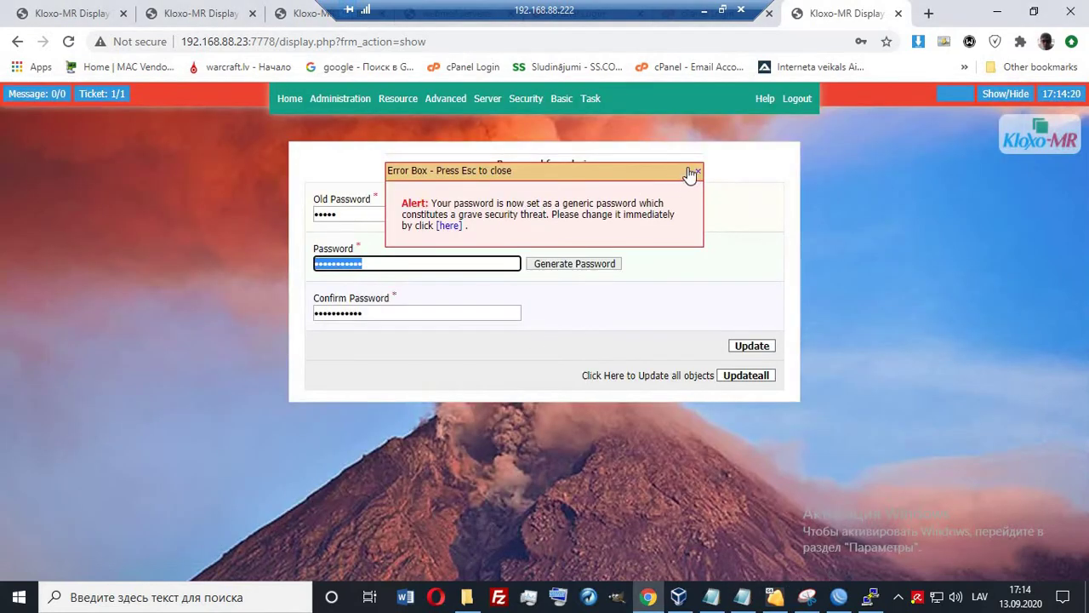
click(697, 171)
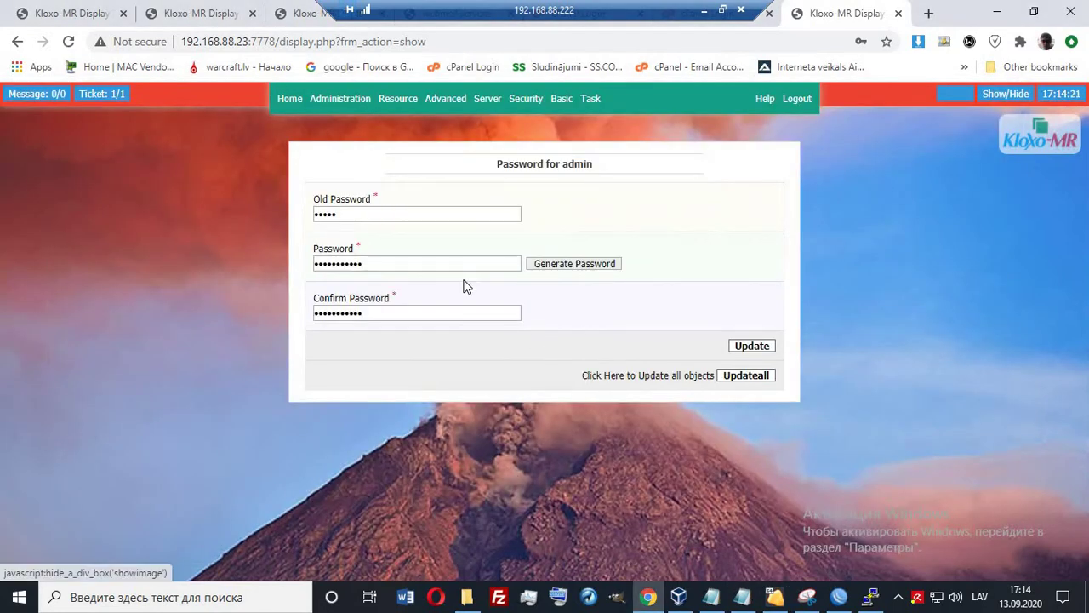
click(577, 265)
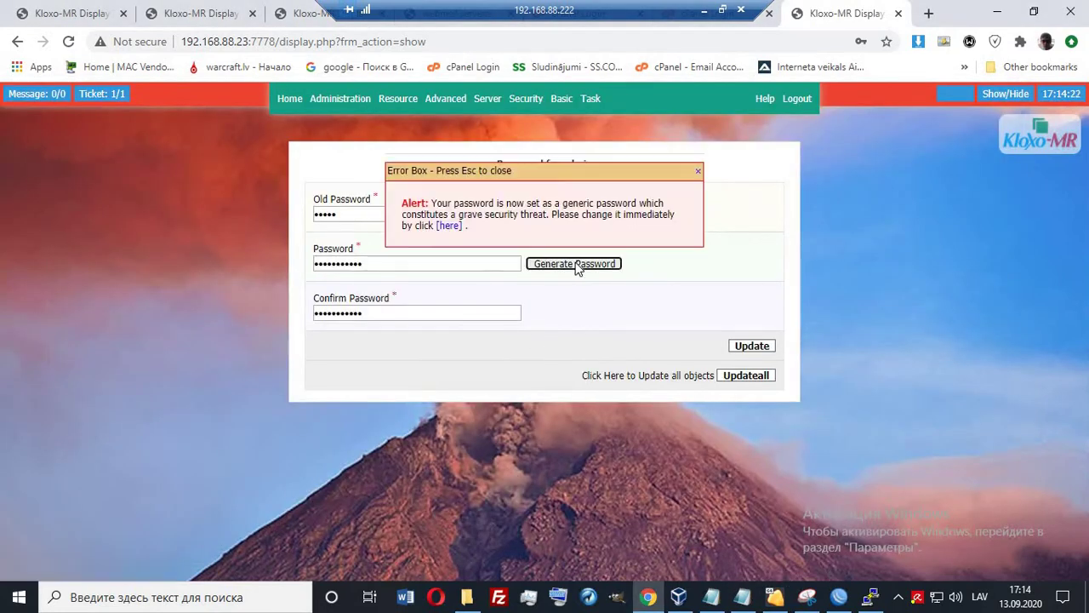
click(454, 232)
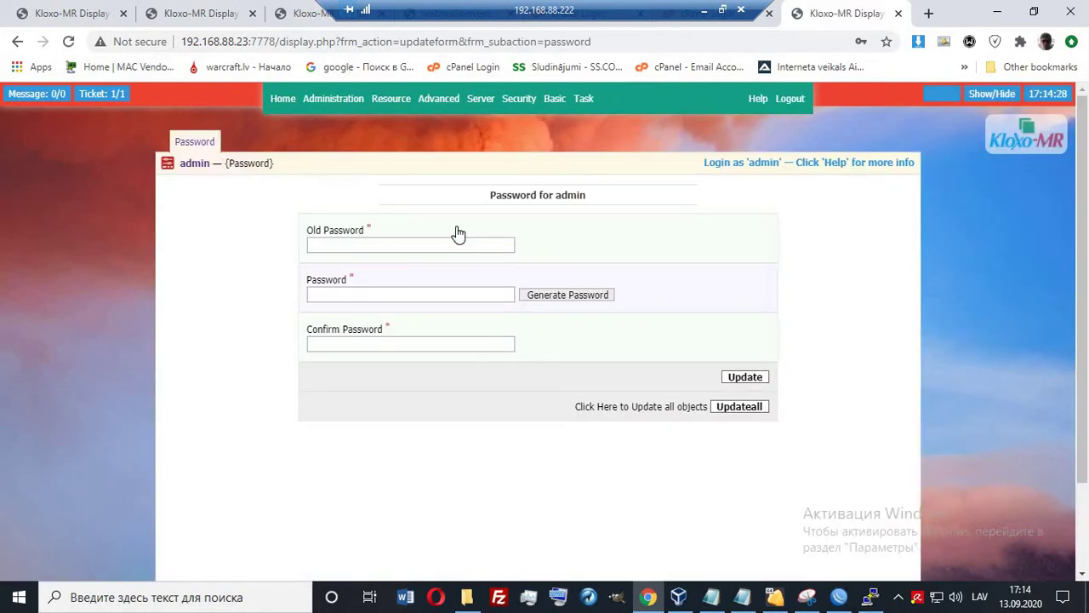
Start the old password, then write the new admin password in the Notepad note and copy it.
click(337, 244)
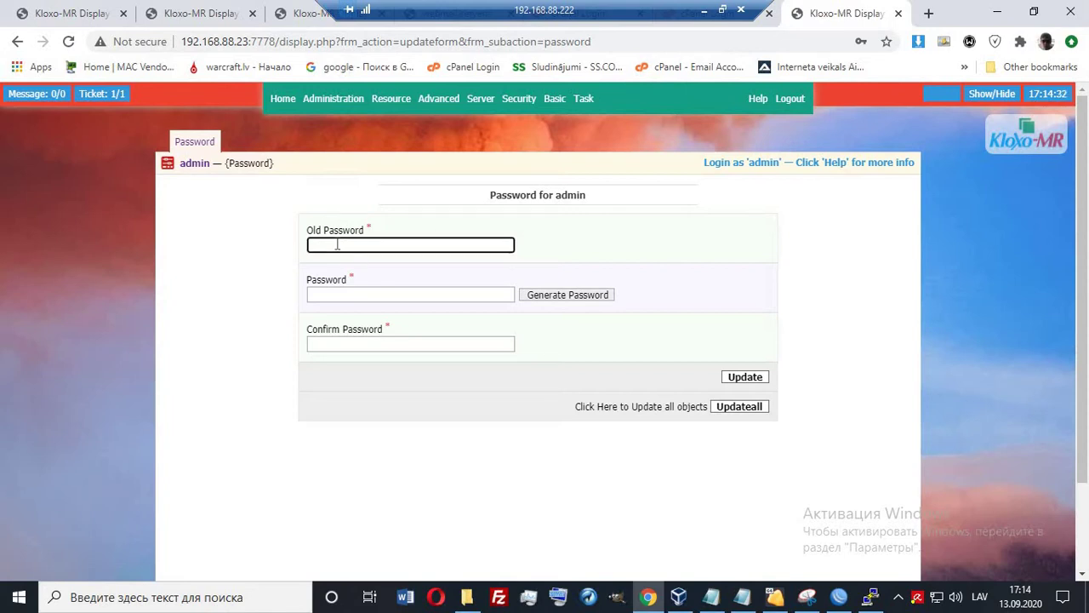
click(743, 596)
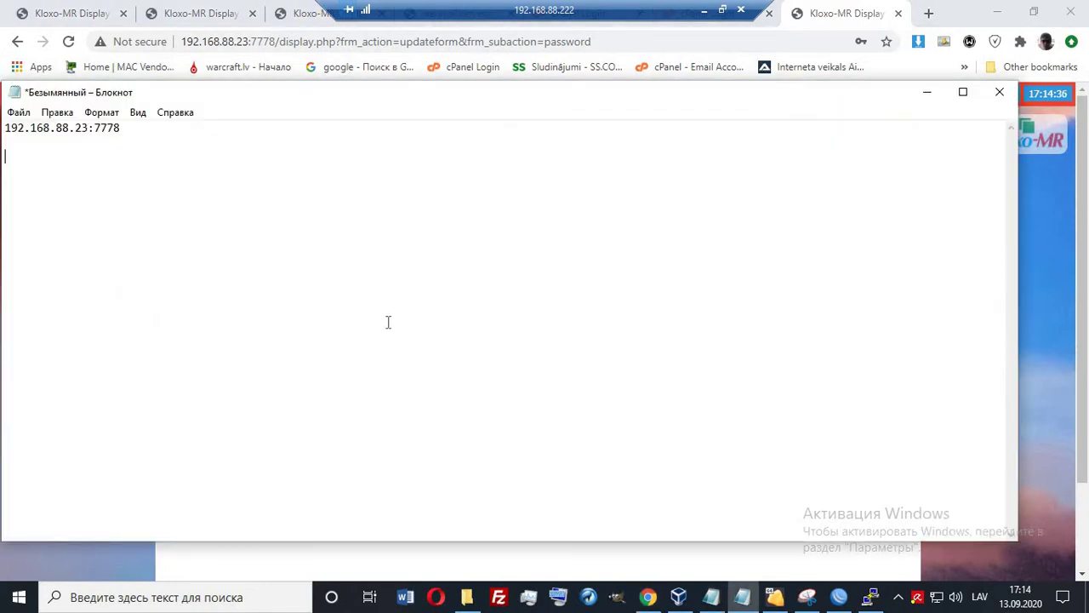
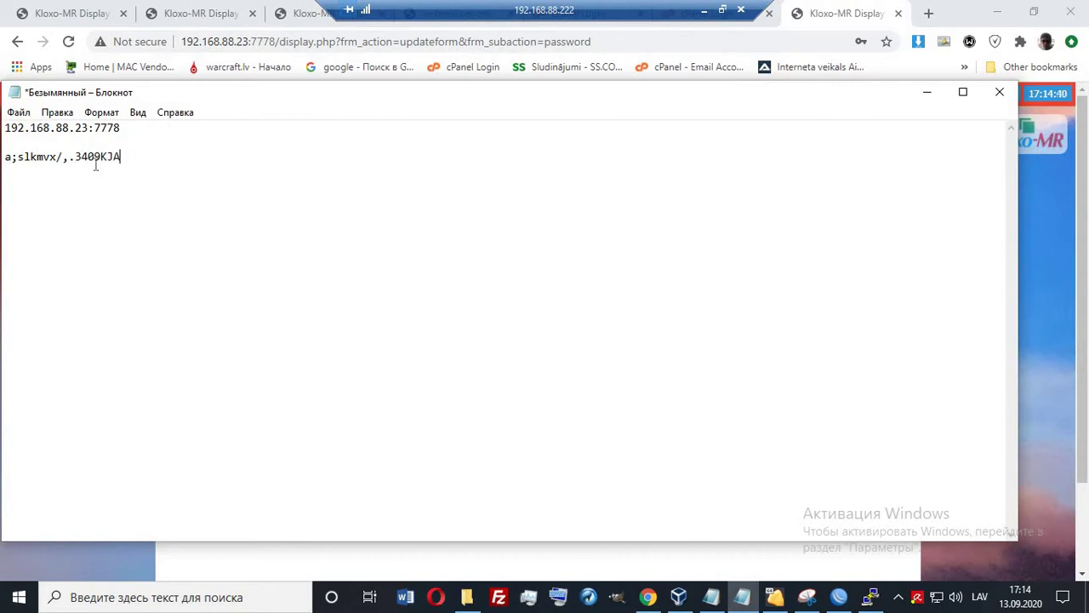
drag(124, 156, 4, 156)
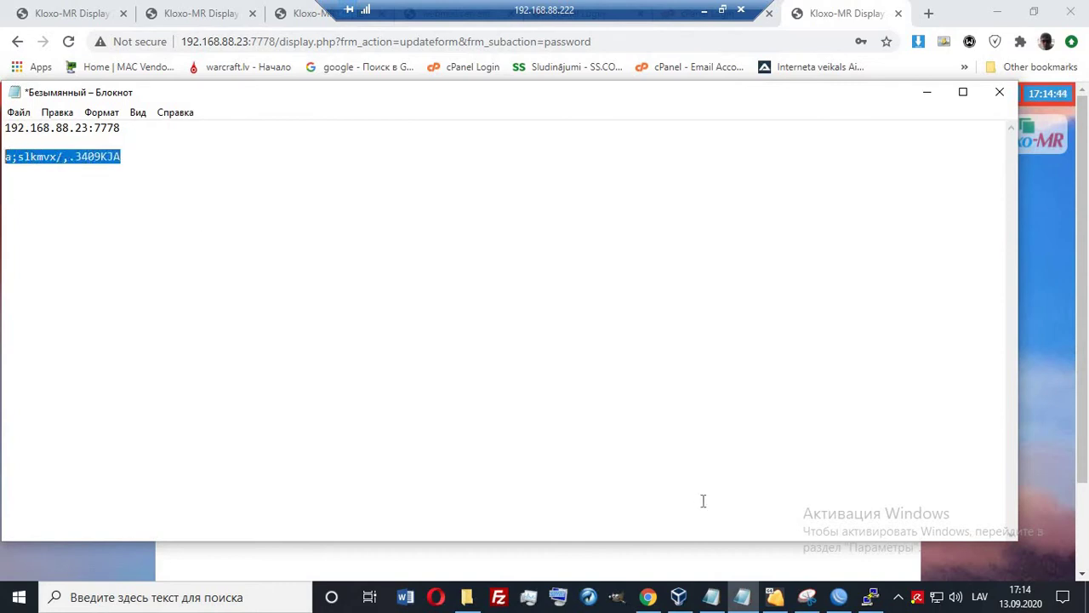
click(648, 598)
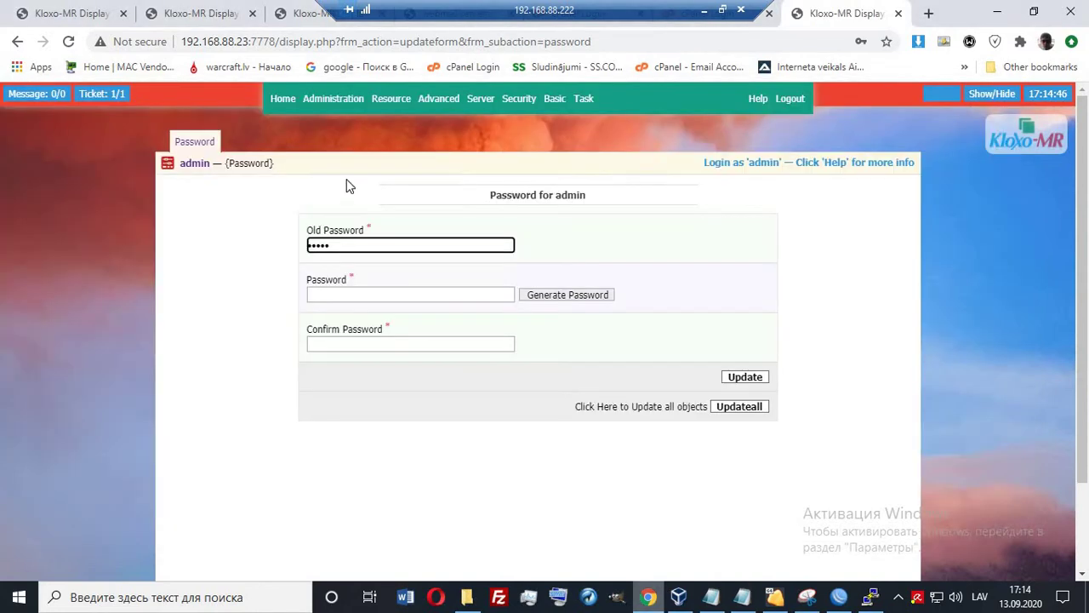
Paste the new password into Password and Confirm Password and update the admin account.
click(340, 294)
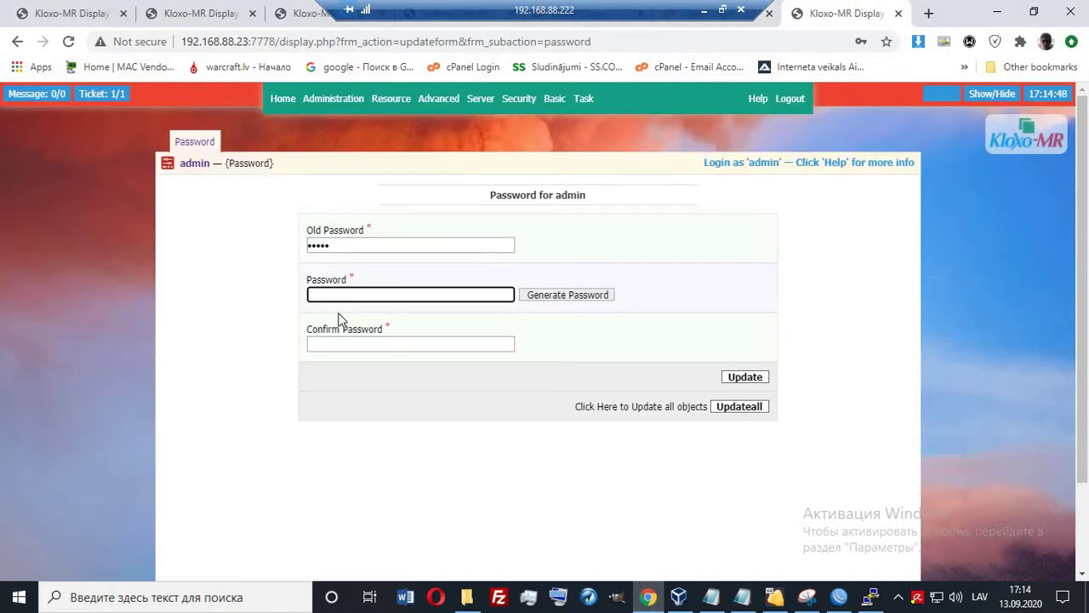
key(ctrl+v)
click(337, 344)
key(ctrl+v)
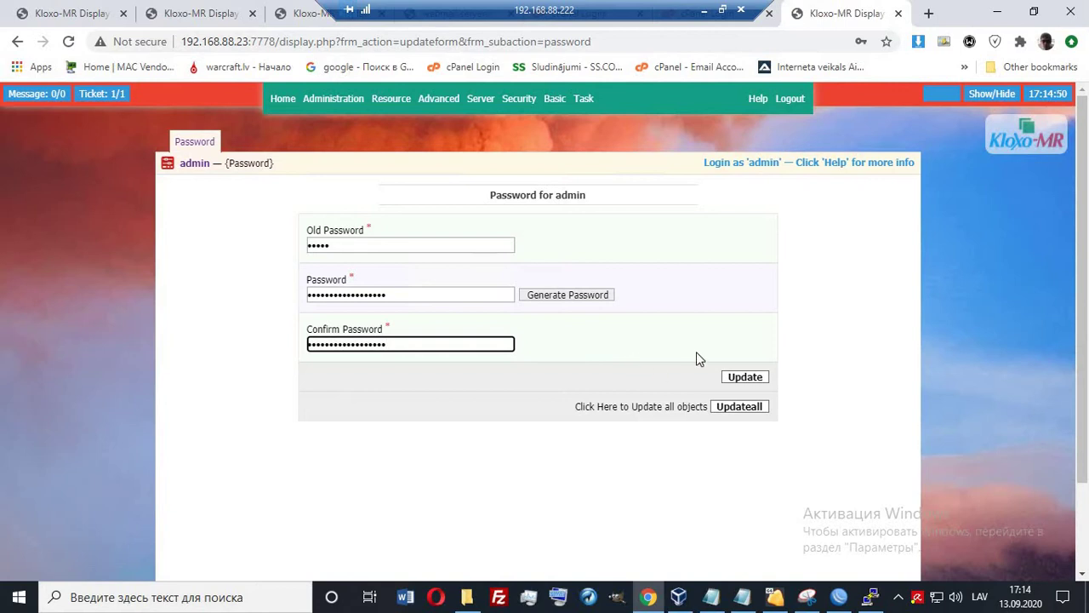
click(748, 377)
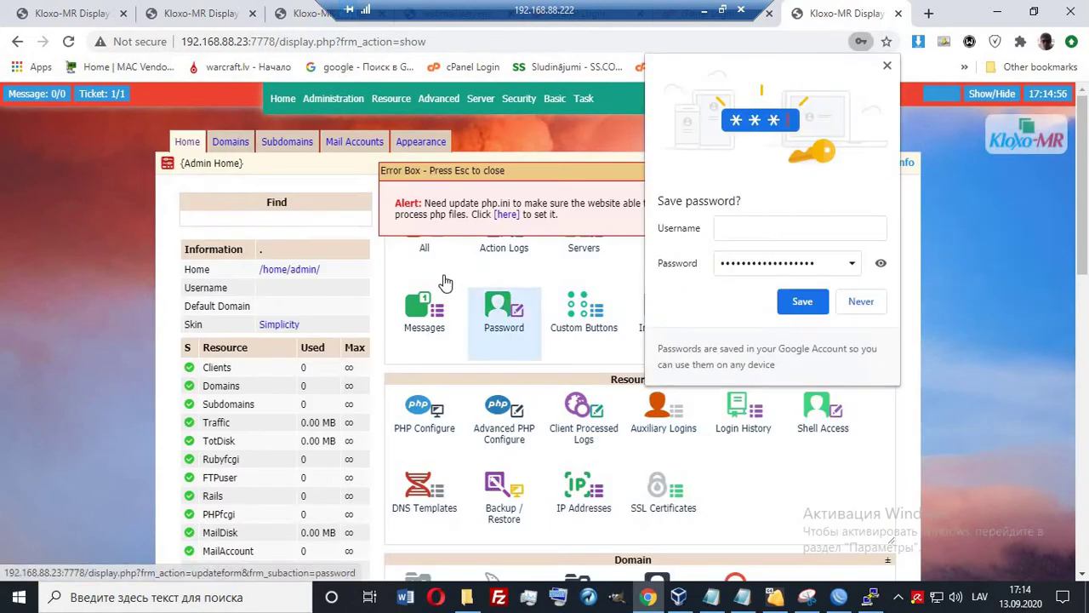
Dismiss Chrome's save-password prompt and look over the 192.168.88.78 server's Kloxo-MR admin home.
click(802, 301)
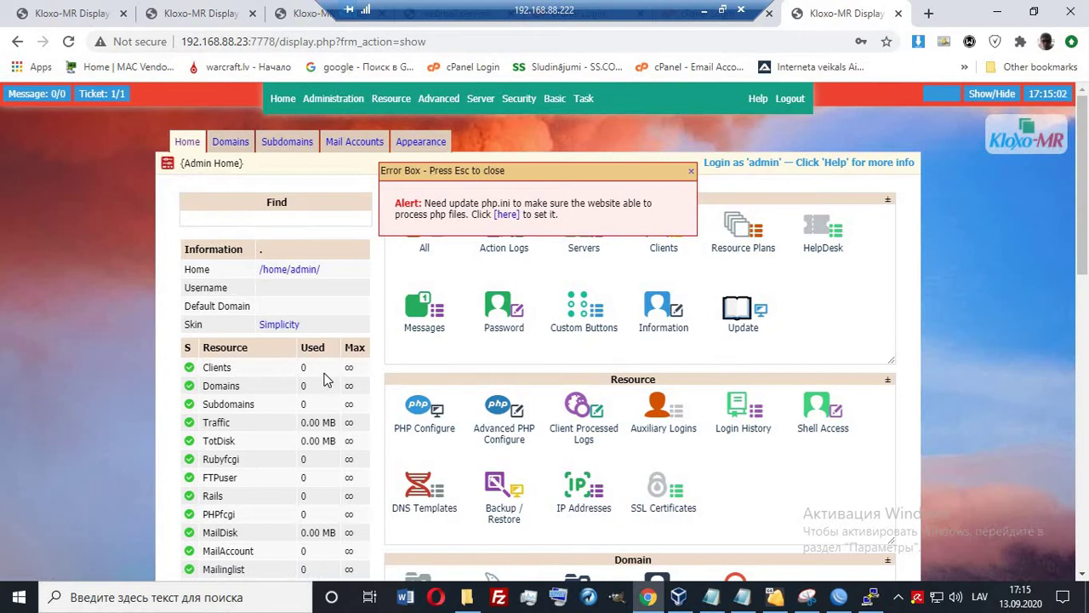
scroll(323, 374, down, 2)
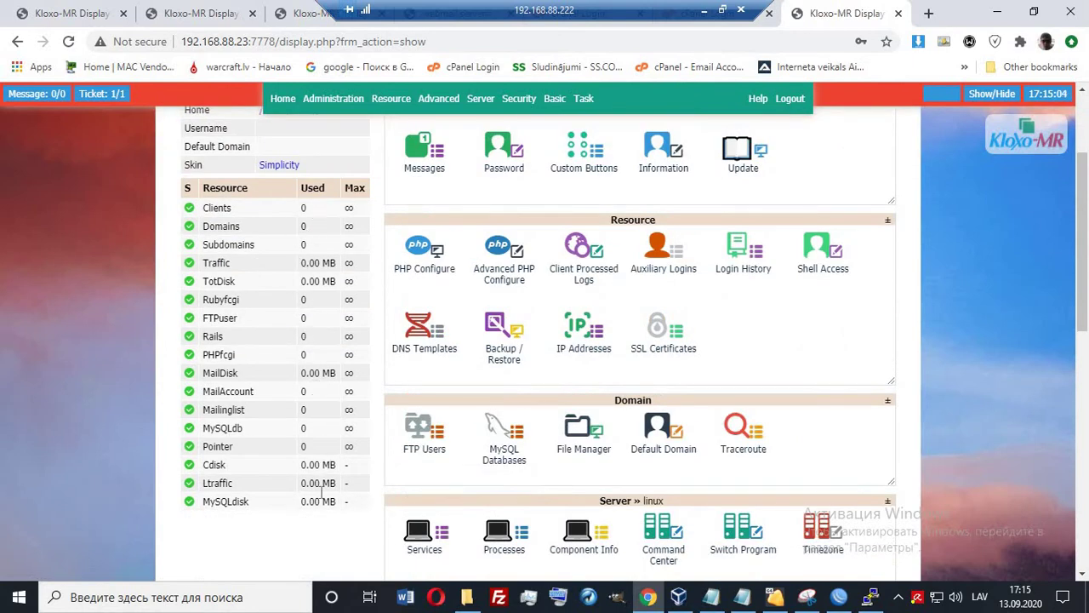
click(72, 13)
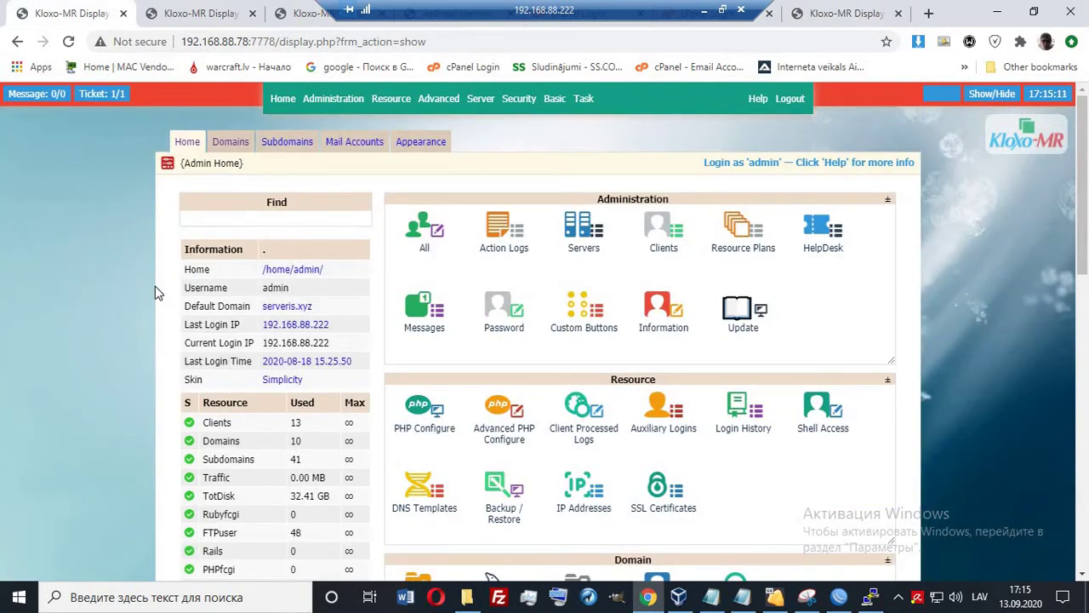
scroll(145, 288, down, 3)
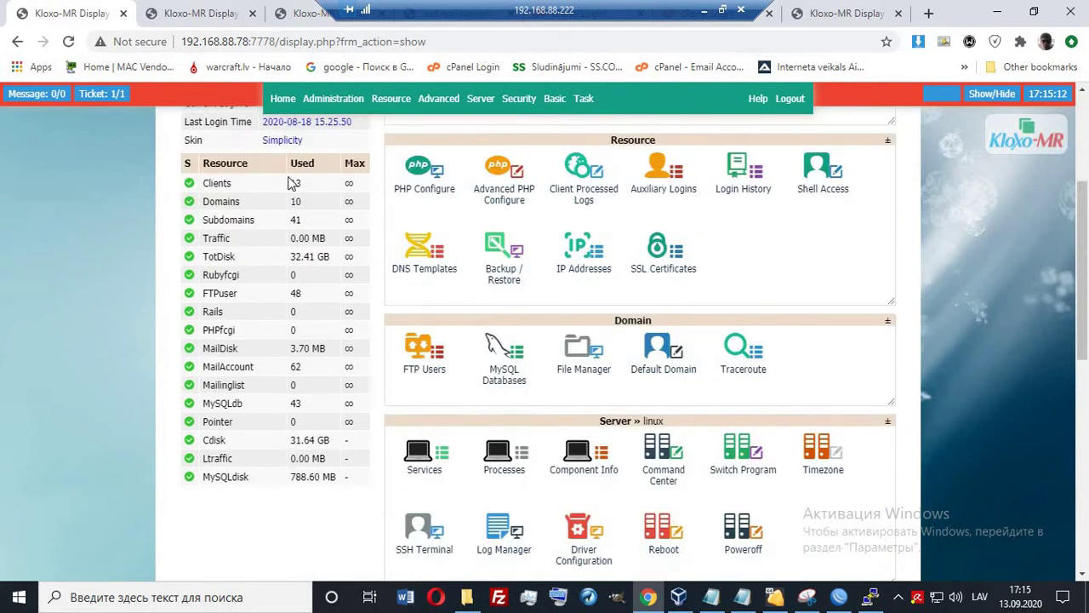
drag(291, 183, 303, 493)
click(303, 494)
scroll(205, 324, up, 3)
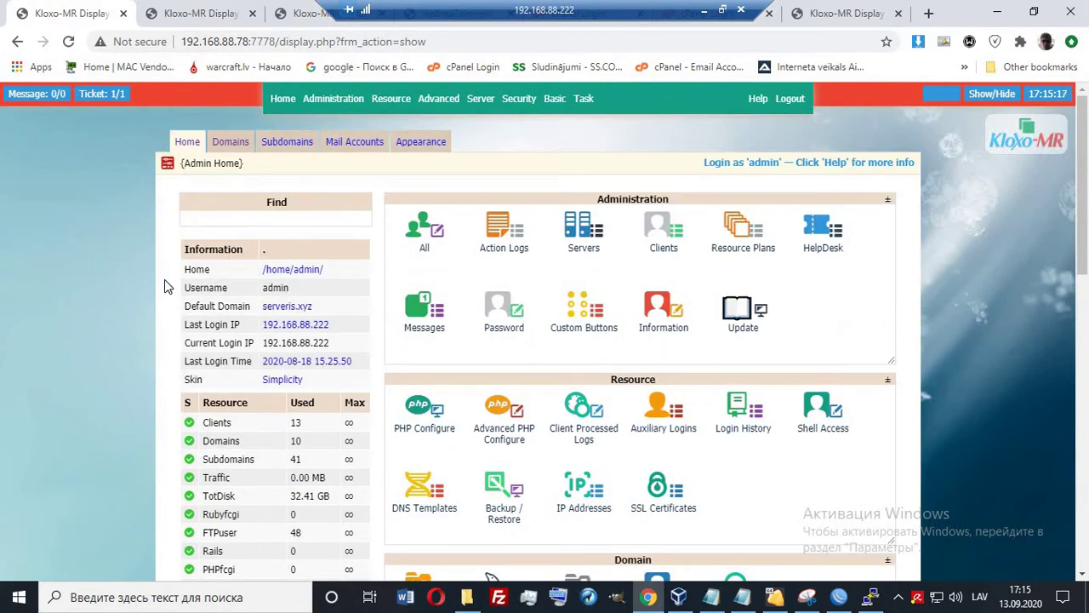
scroll(165, 282, down, 7)
scroll(165, 272, up, 7)
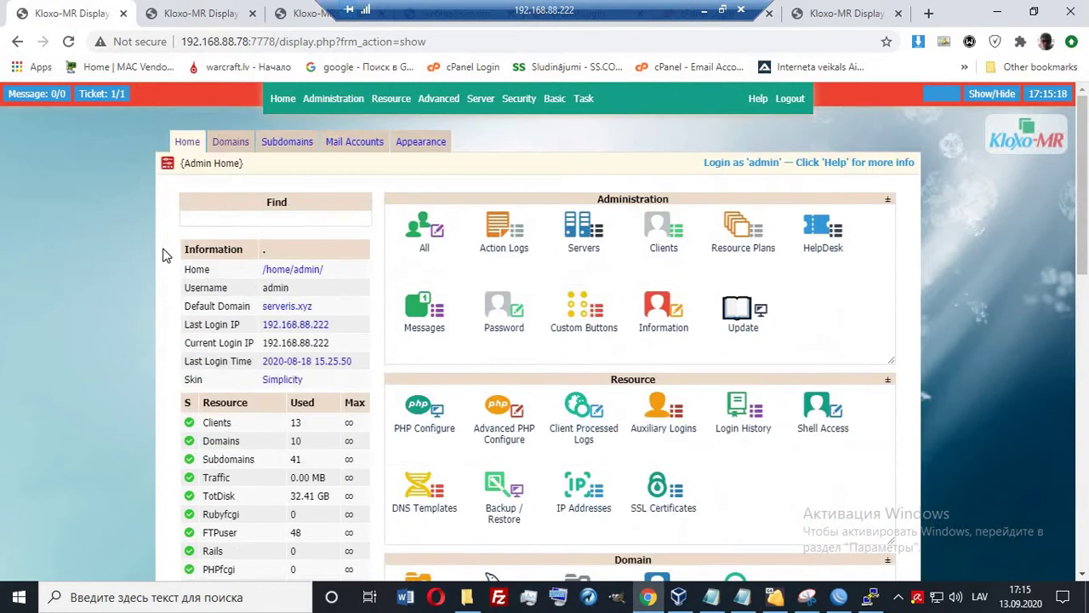
Return to the new server's admin page, then bring up the Notepad checklist at the admin password line.
click(862, 15)
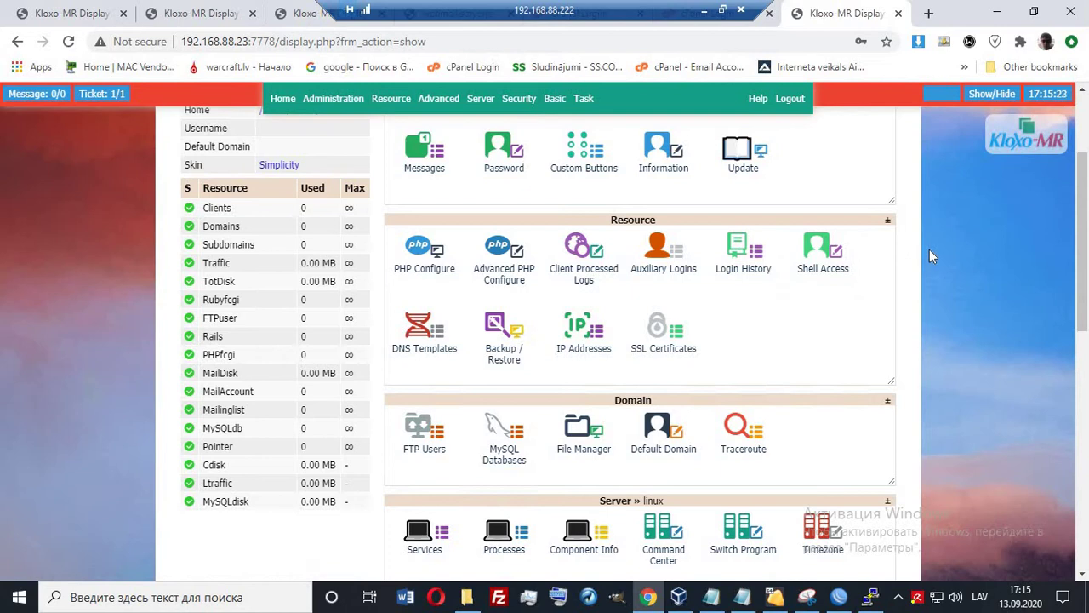
scroll(927, 251, up, 3)
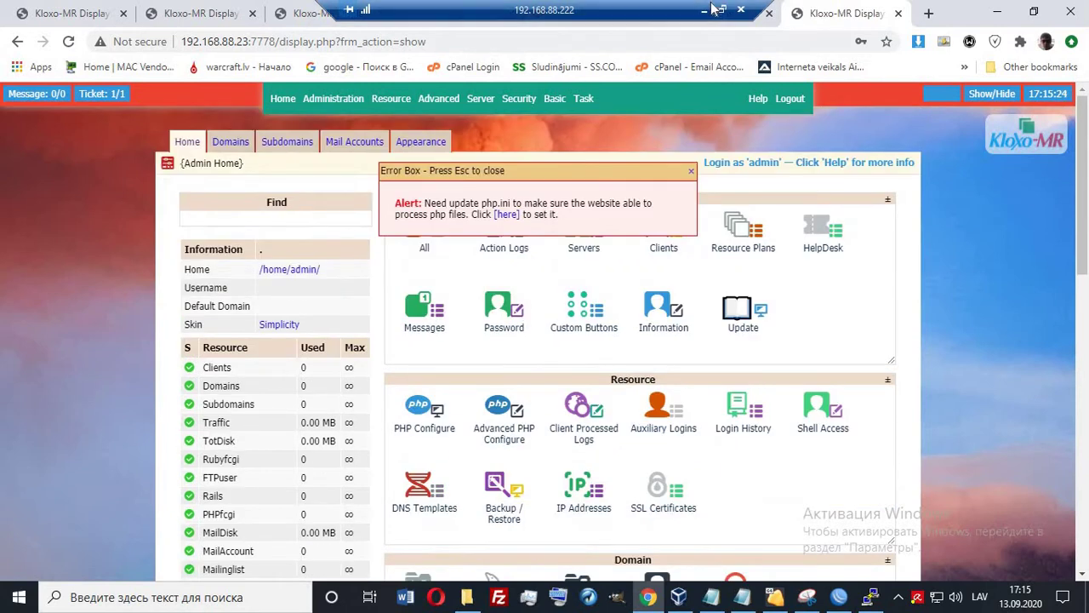
click(705, 9)
click(280, 147)
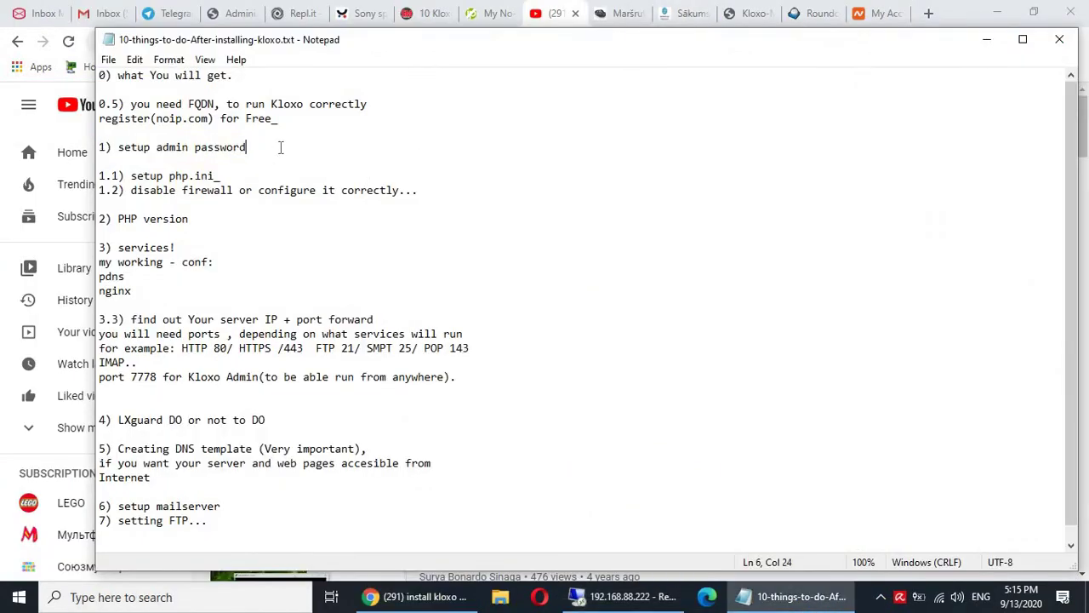
Remove the blank line and add '//done' after '1) setup admin password' in the checklist.
key(Delete)
text(//done)
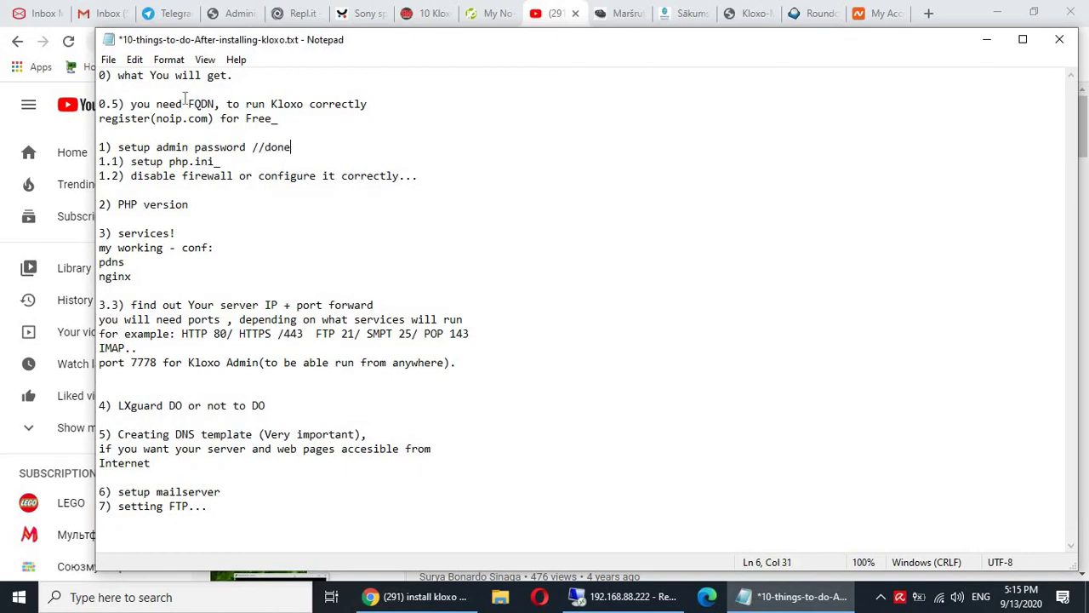
drag(187, 104, 228, 104)
click(213, 104)
click(556, 17)
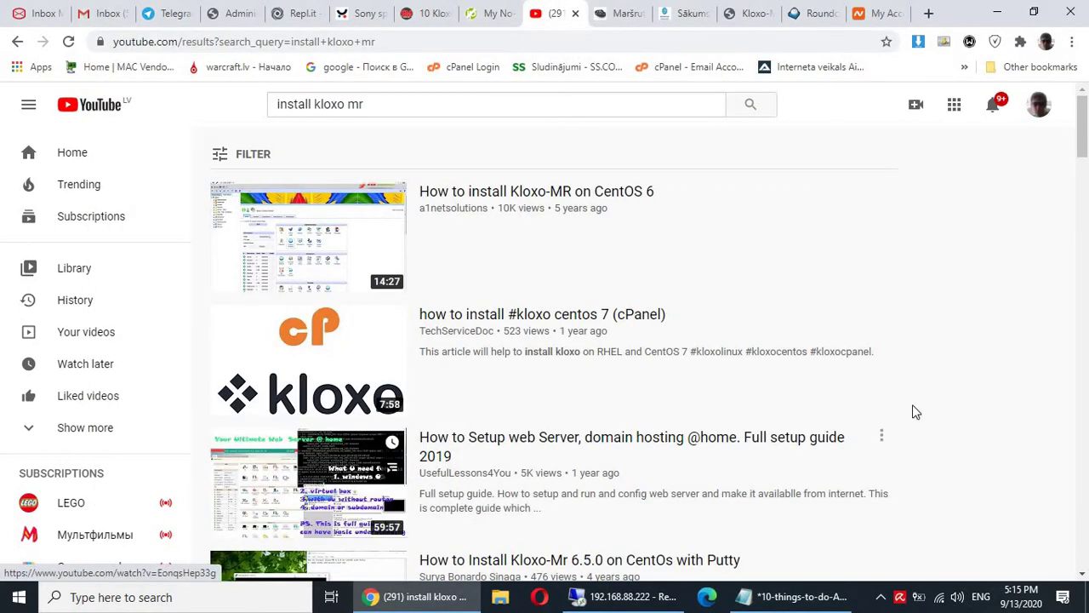
Find testkloxo.ddns.net in No-IP's hostname list, pointing to 212.142.75.76.
click(487, 14)
scroll(487, 208, down, 2)
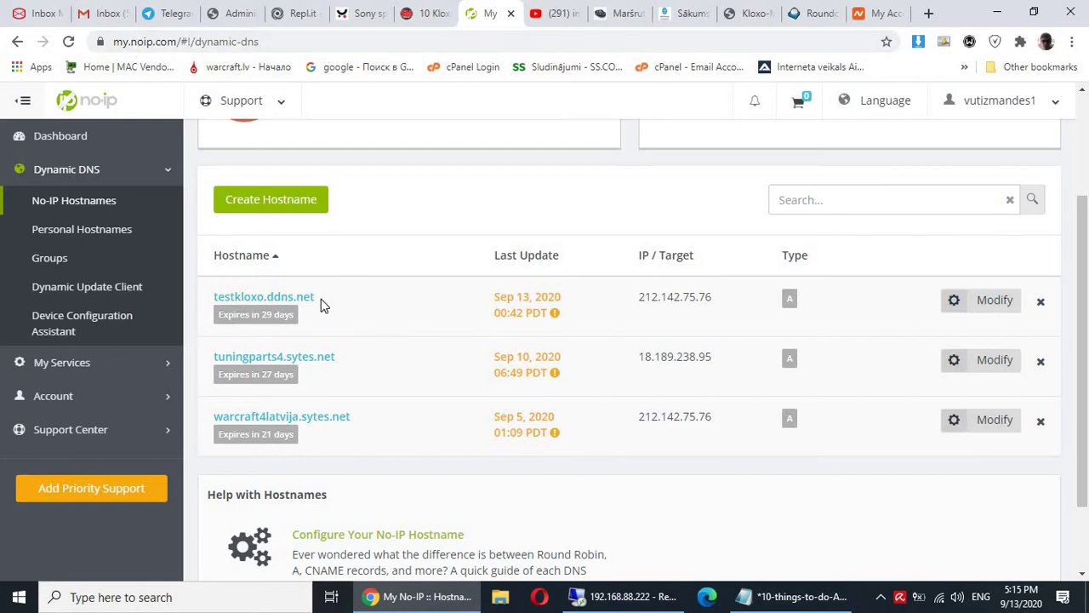
drag(304, 304, 214, 296)
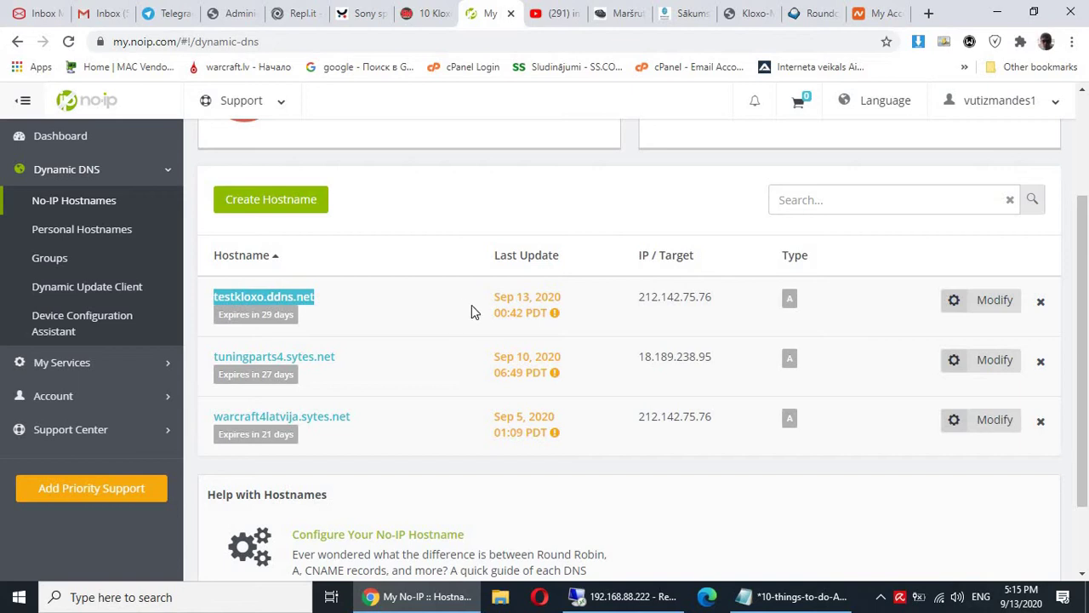
click(428, 240)
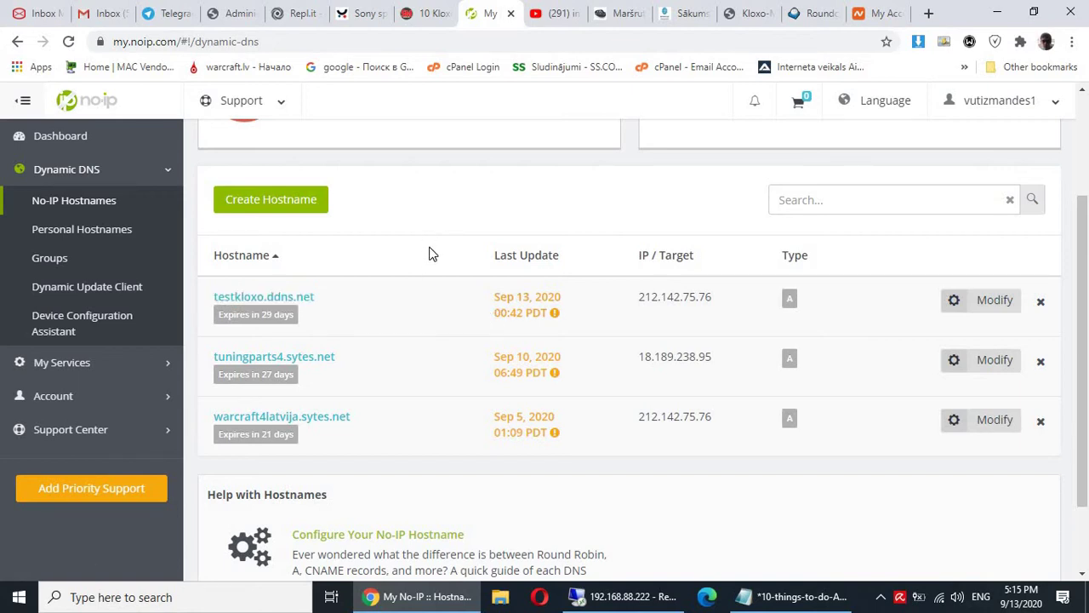
click(614, 598)
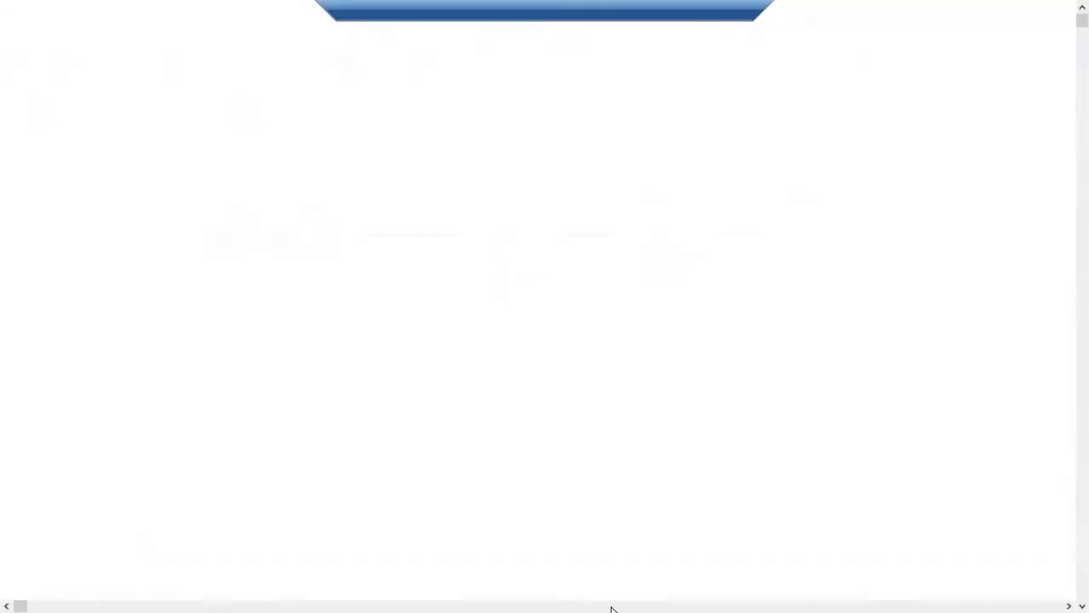
Run 'hostname' in PuTTY to confirm the server is named testkloxo.ddns.net.
click(869, 597)
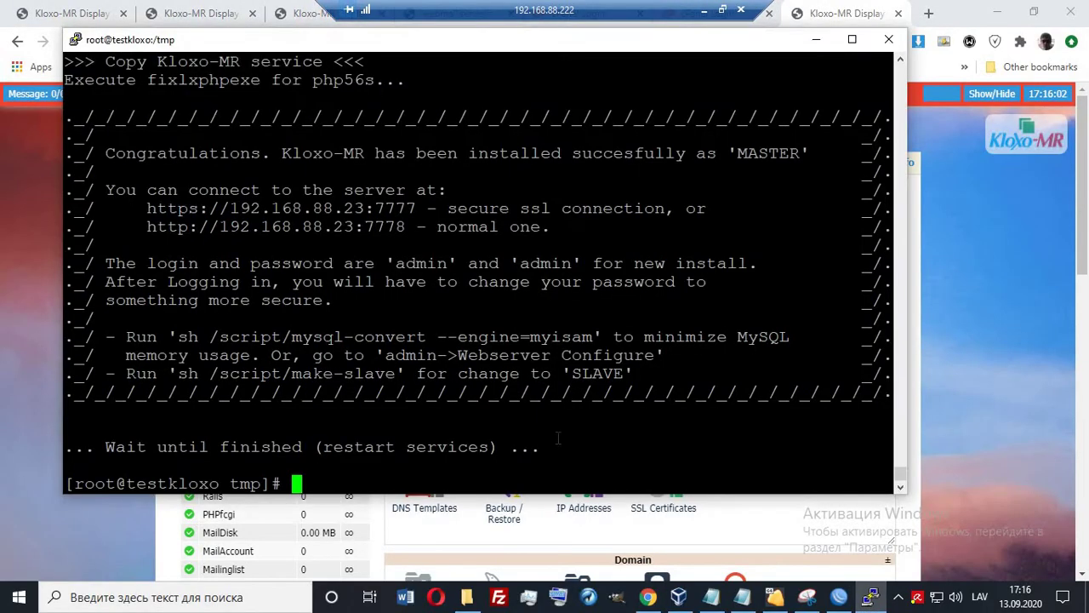
text(hostname)
key(Return)
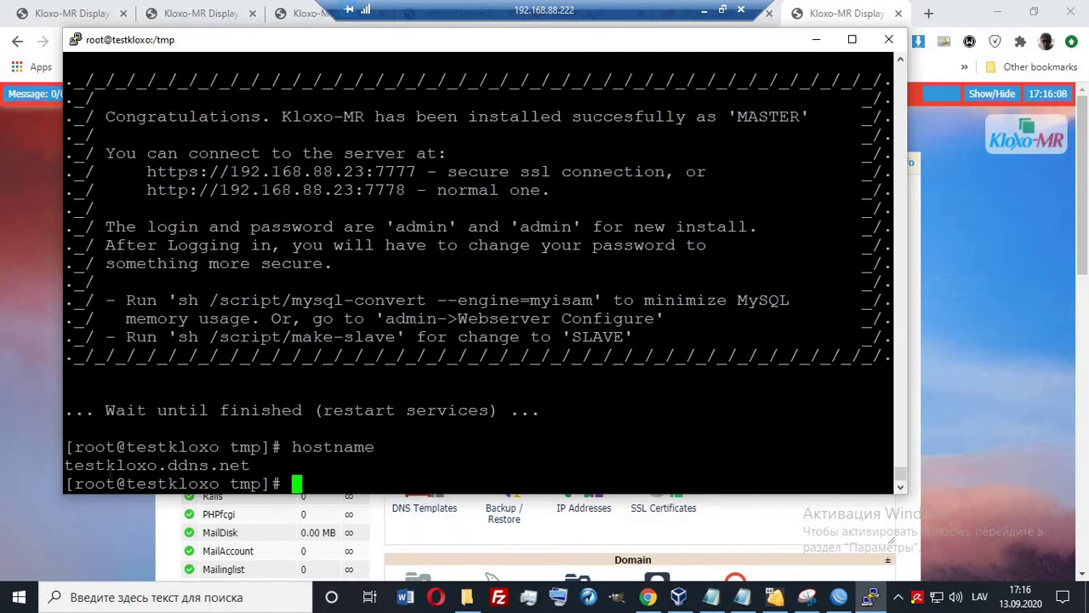
click(700, 10)
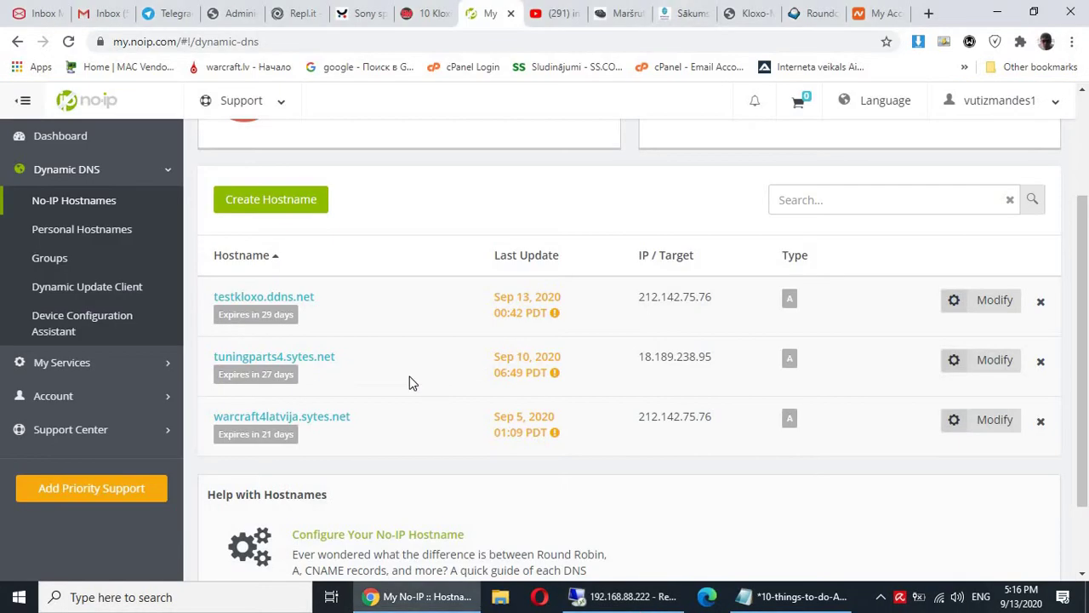
Compare the No-IP hostname against the remote server's terminal.
scroll(481, 303, up, 2)
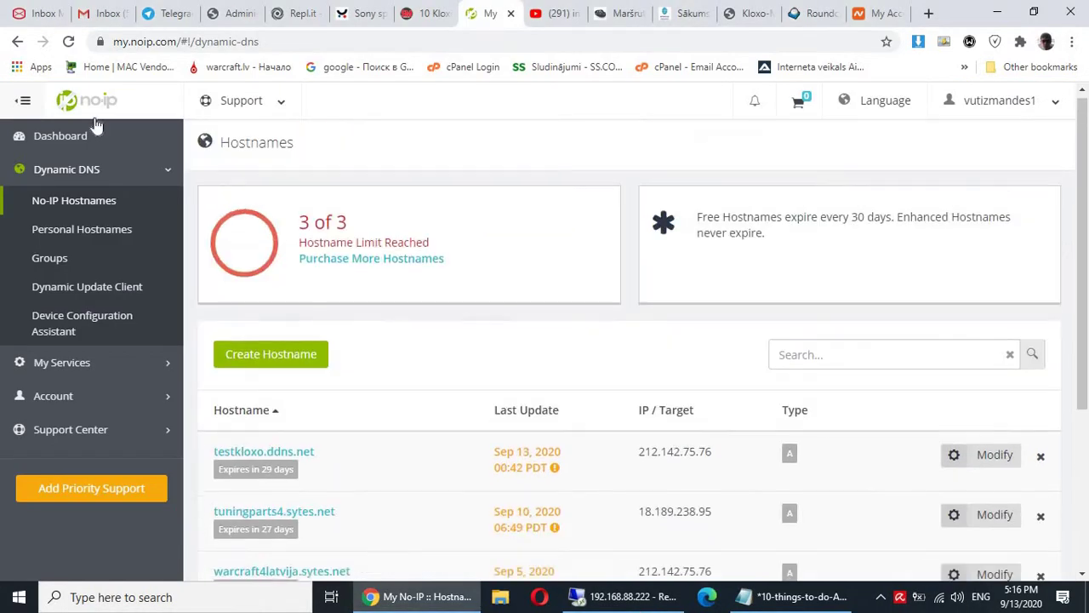
scroll(570, 355, down, 1)
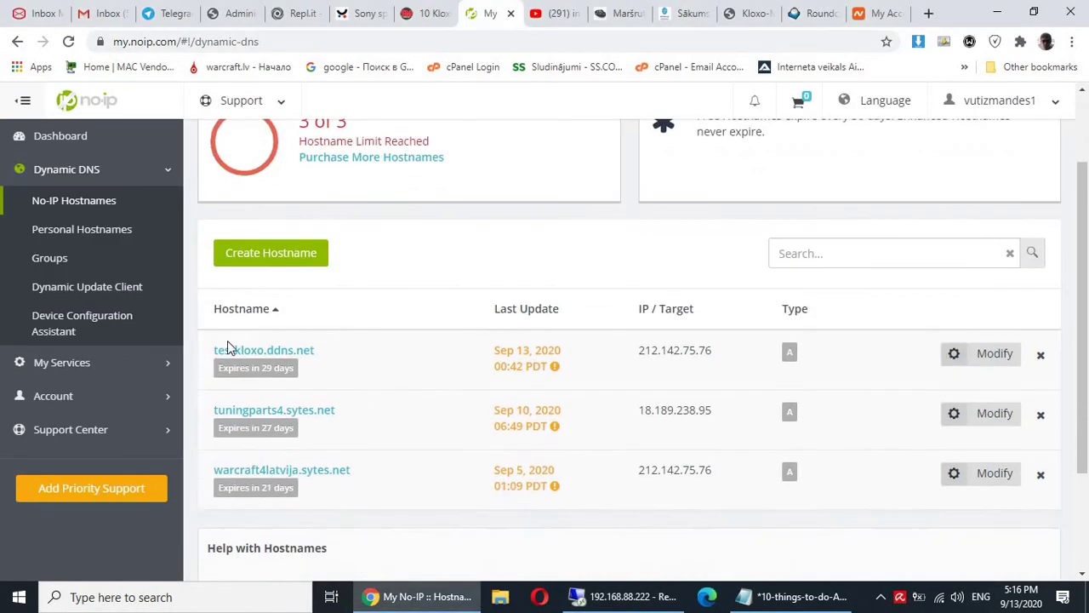
click(656, 596)
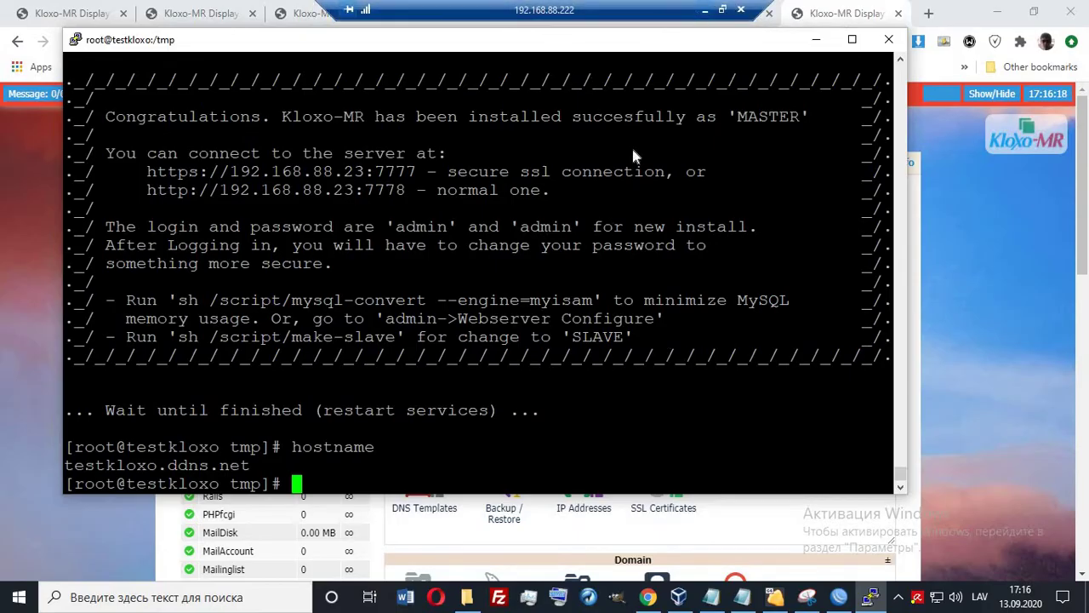
click(704, 9)
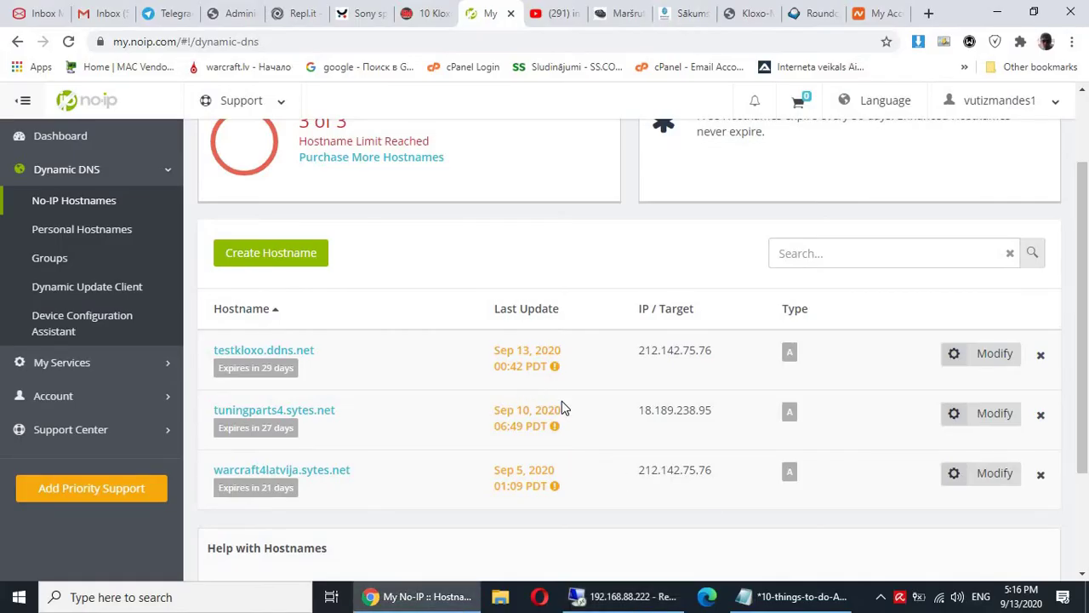
scroll(562, 401, up, 1)
scroll(550, 383, down, 2)
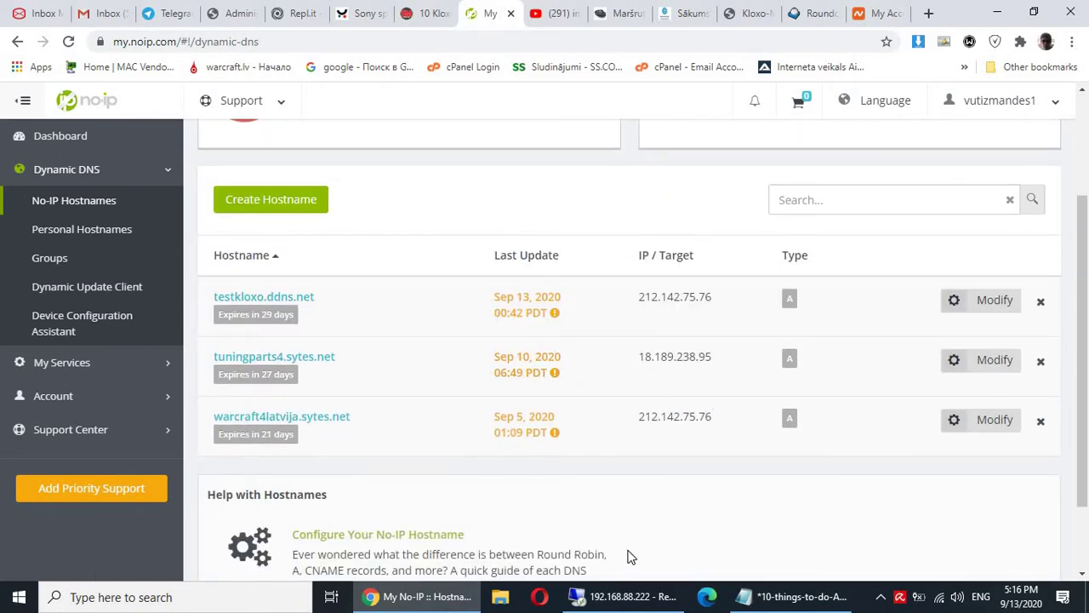
click(621, 596)
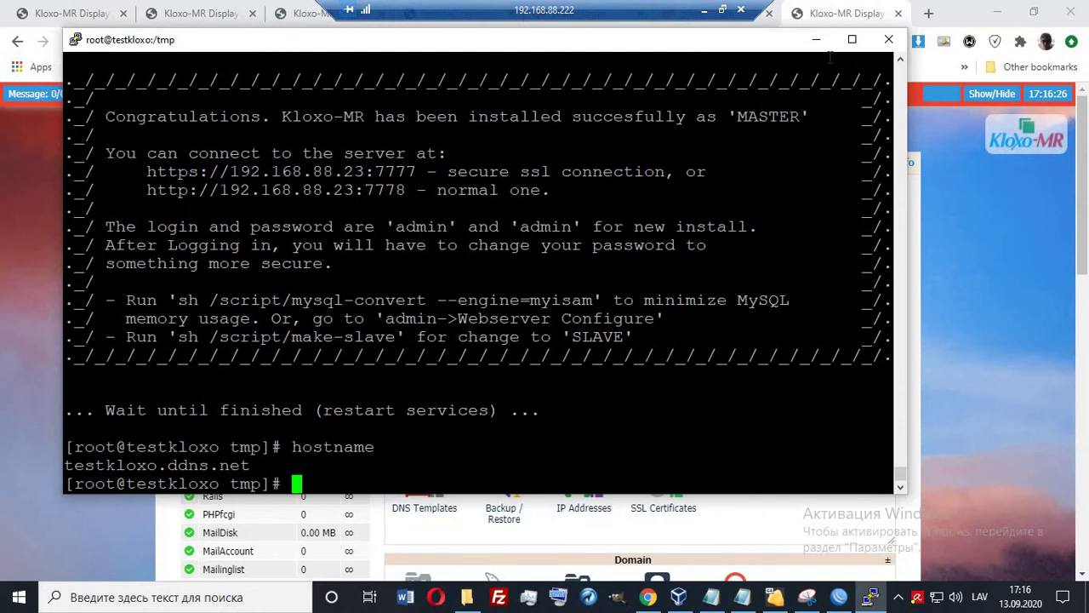
Review the Kloxo-MR admin home, then bring the Notepad checklist to the front.
click(832, 14)
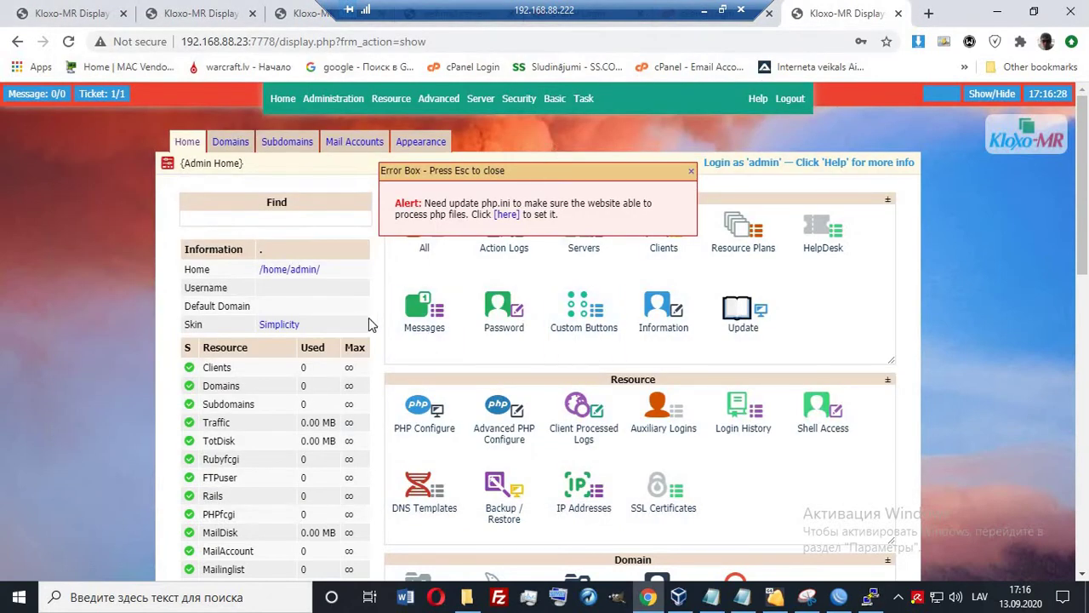
scroll(403, 294, down, 5)
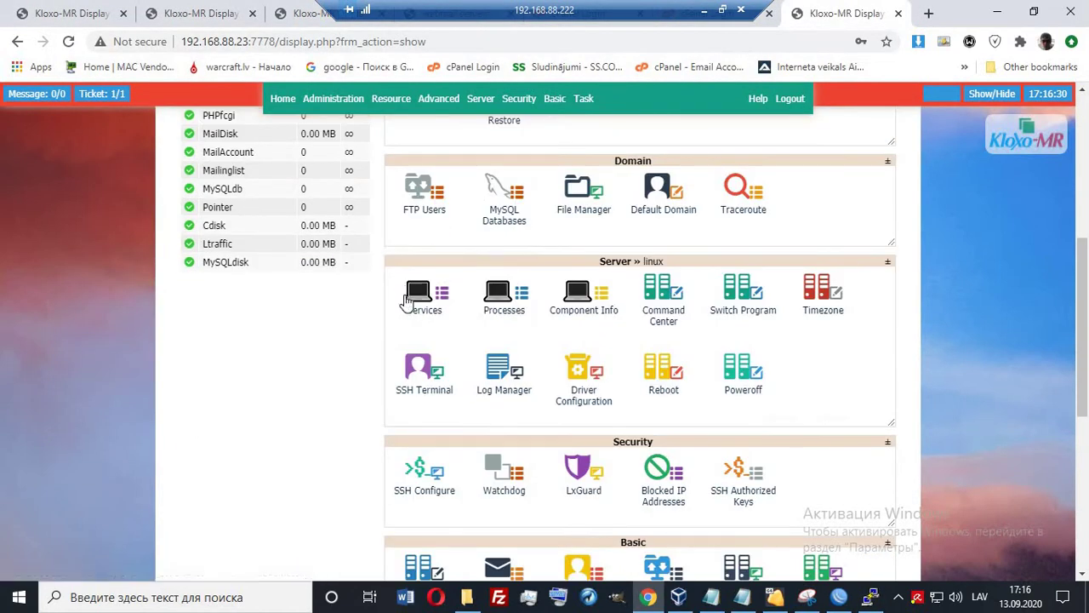
scroll(404, 294, down, 5)
scroll(404, 293, up, 10)
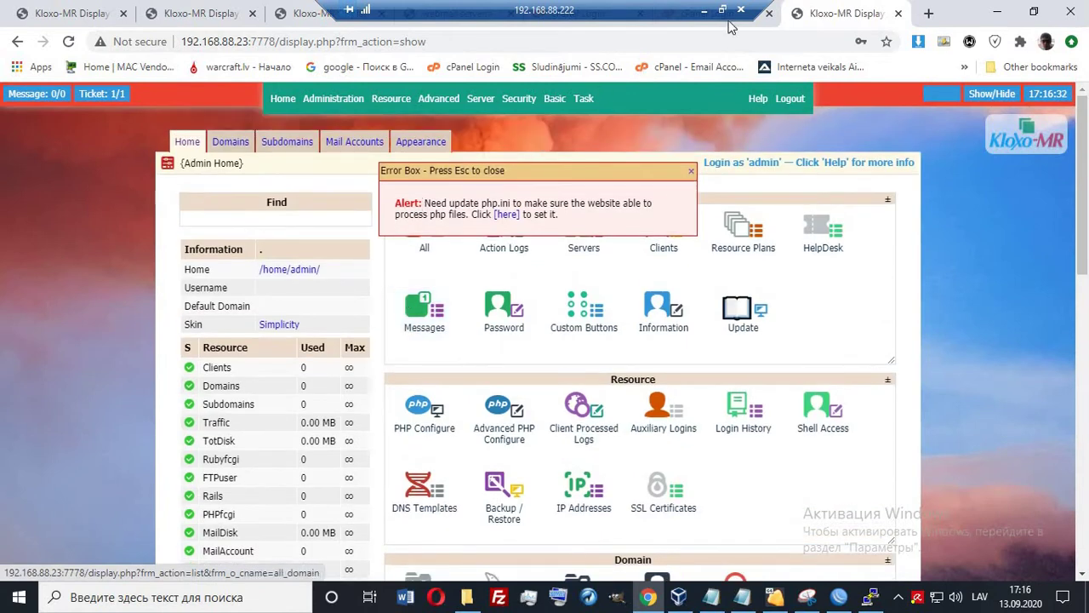
click(704, 10)
click(784, 597)
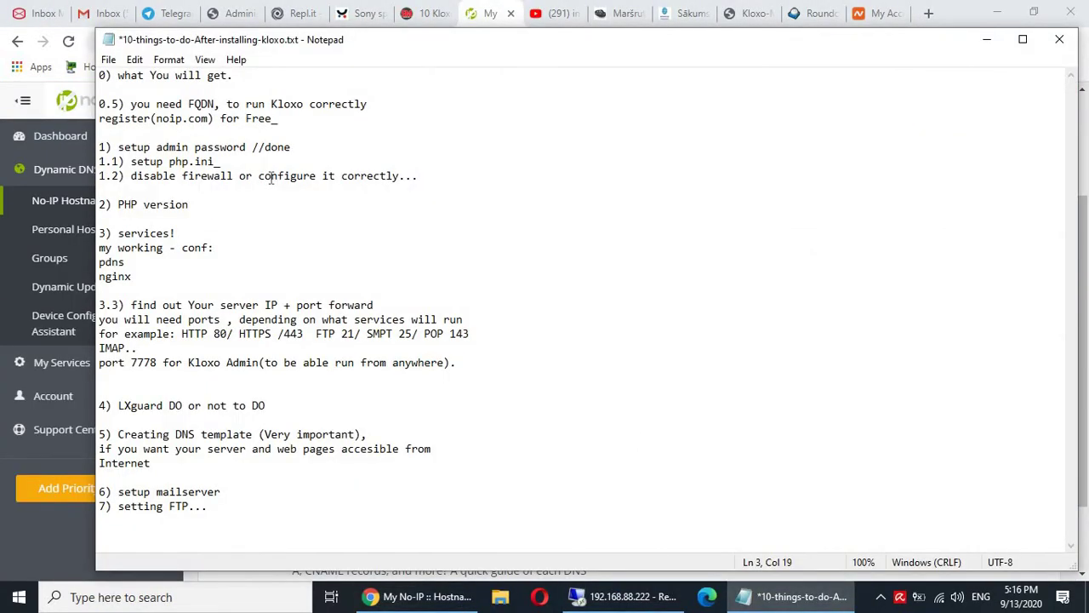
Add '/ok' after 'Free_' on the free No-IP registration line of the checklist.
drag(106, 104, 323, 120)
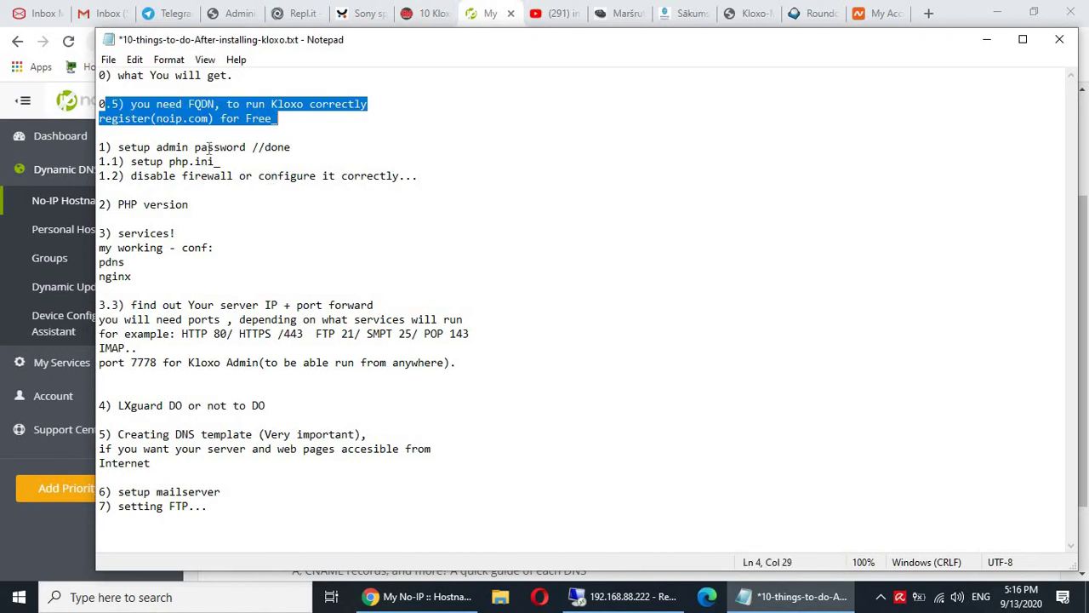
click(208, 148)
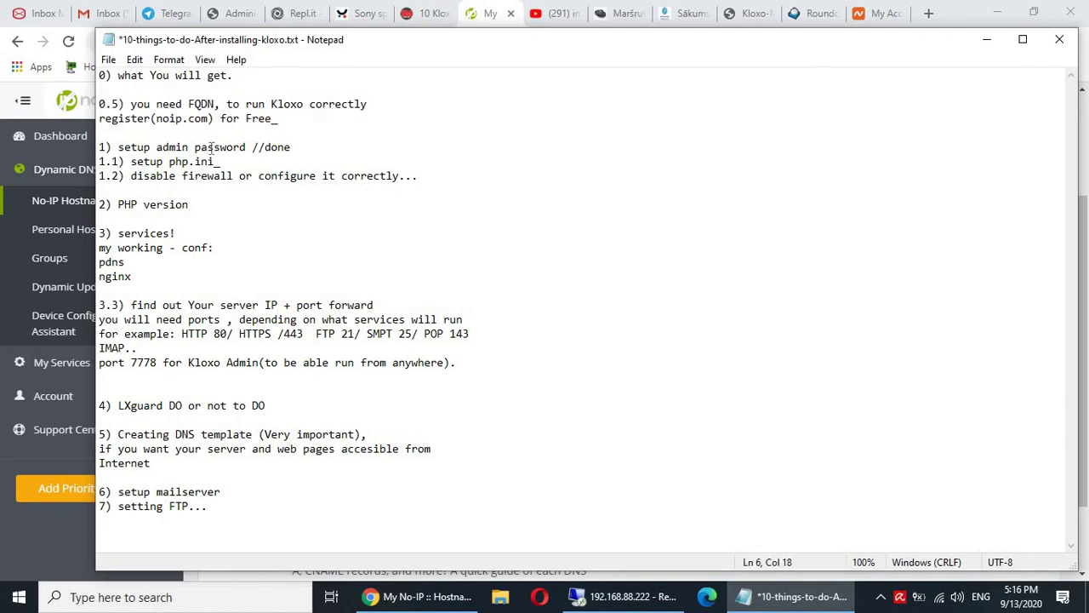
click(304, 116)
text(/ok)
drag(133, 161, 210, 161)
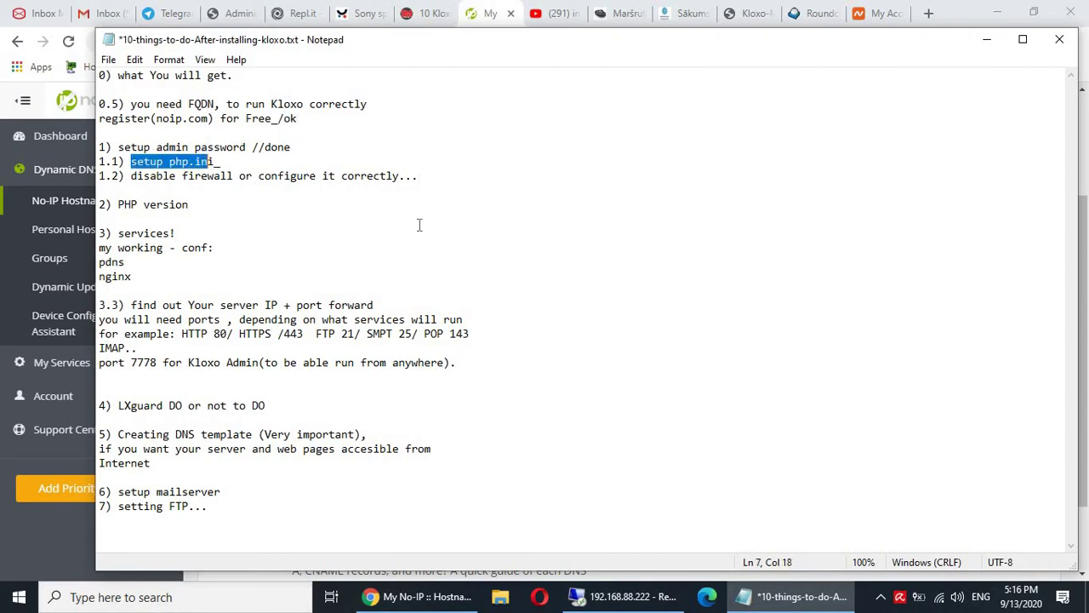
key(alt+Tab)
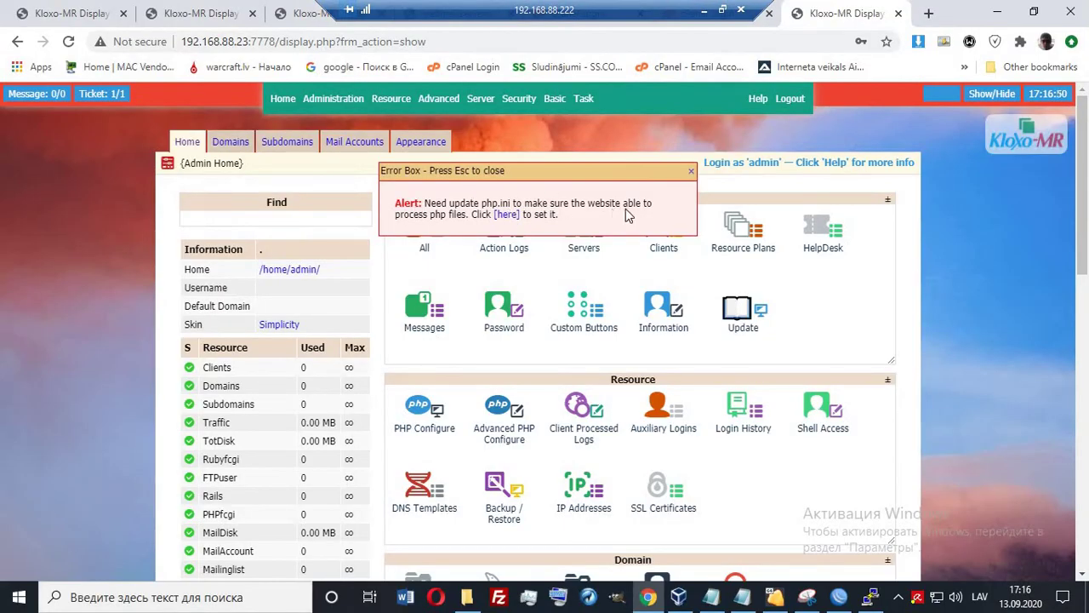
Set the client-admin PHP timezone to Europe/Riga from the php.ini alert and save it.
click(507, 217)
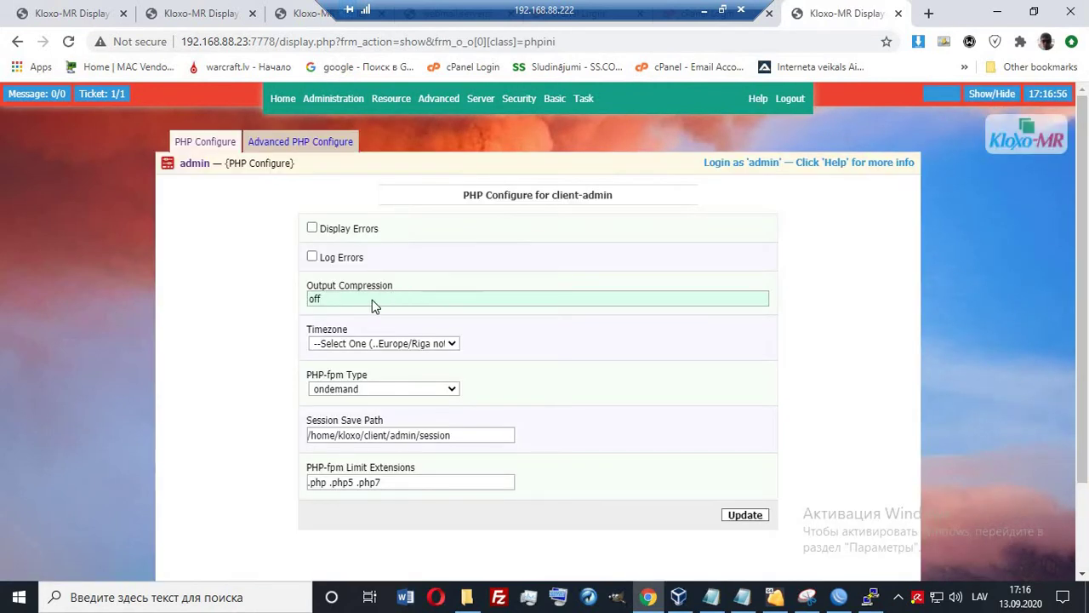
click(393, 349)
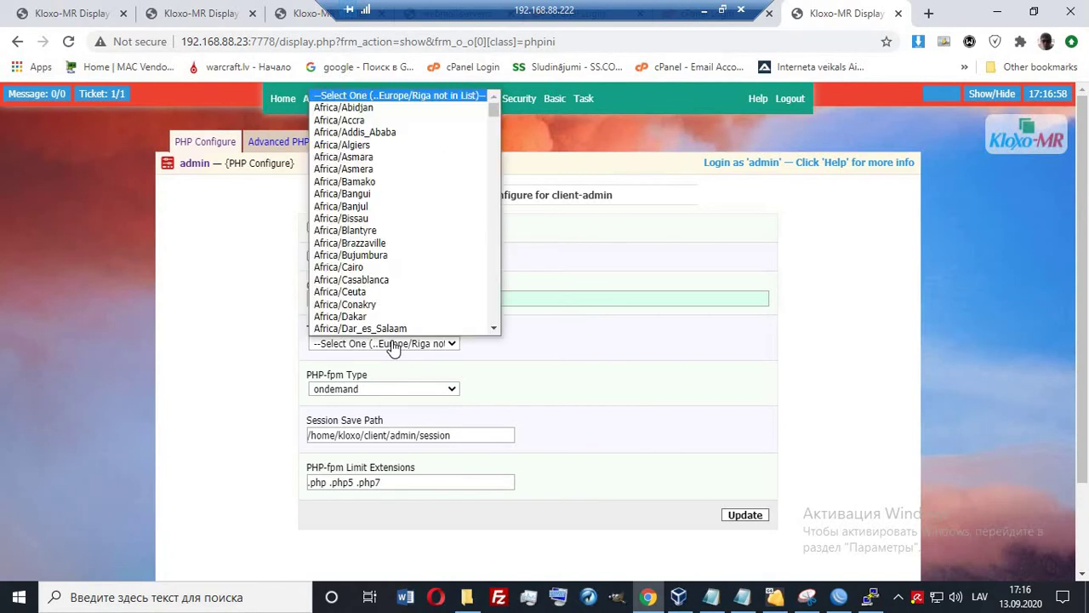
scroll(401, 267, down, 20)
scroll(404, 268, down, 20)
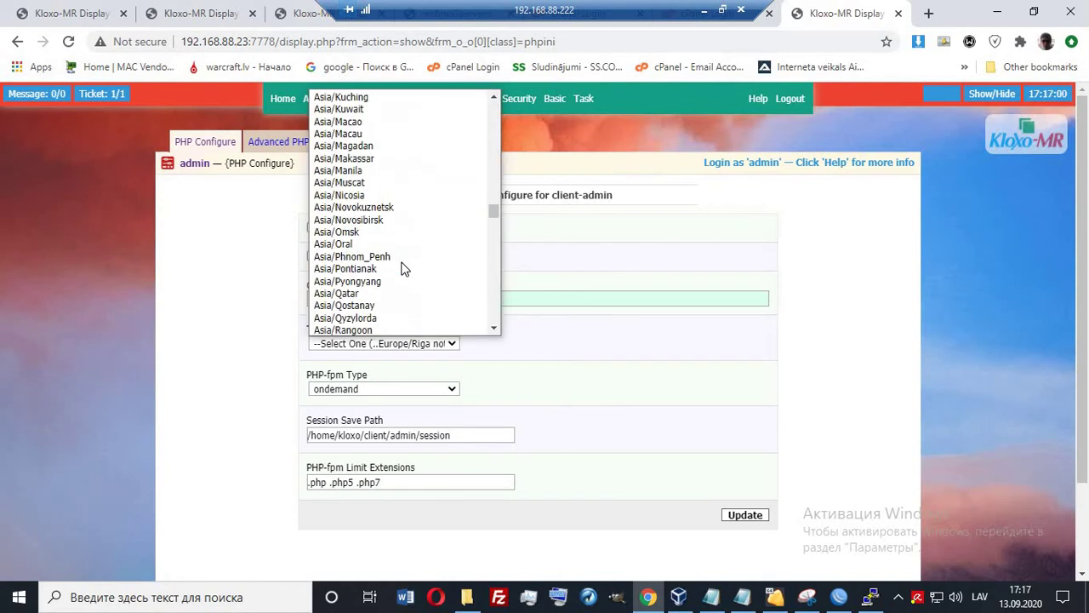
scroll(404, 268, down, 20)
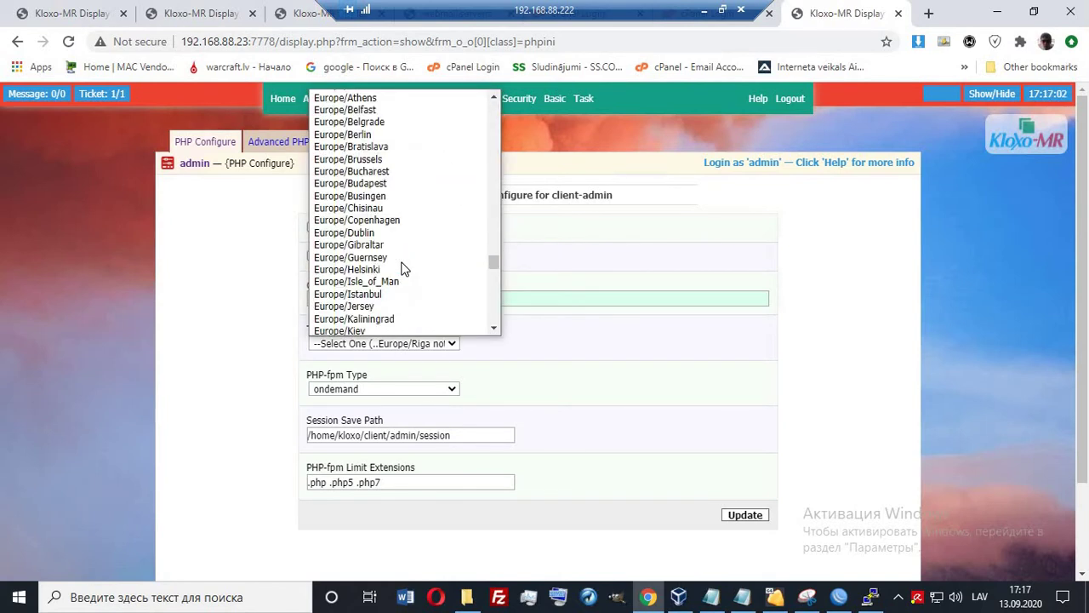
scroll(400, 268, down, 9)
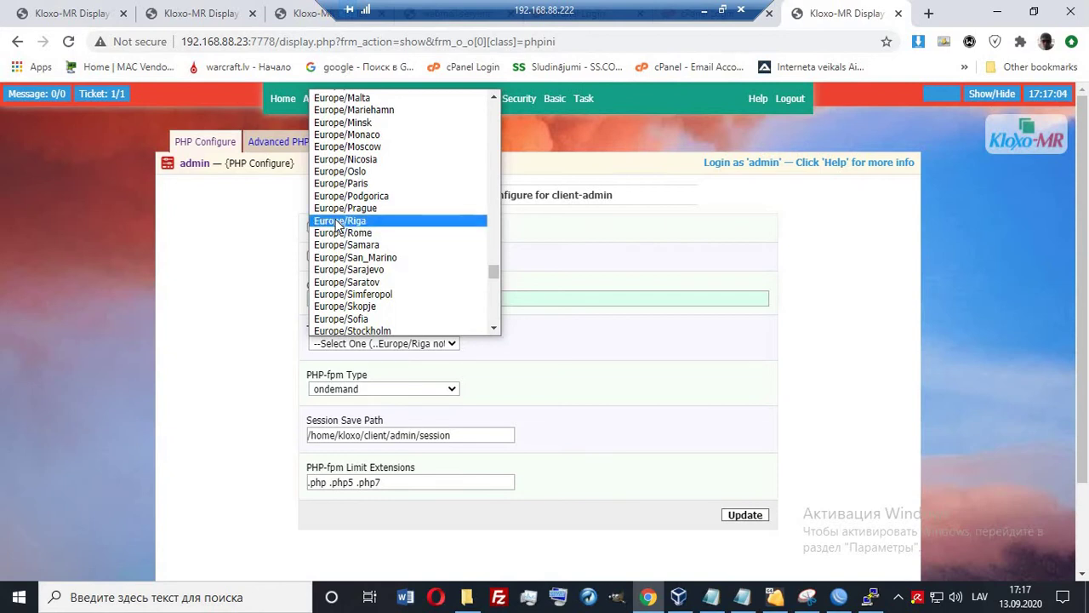
click(400, 220)
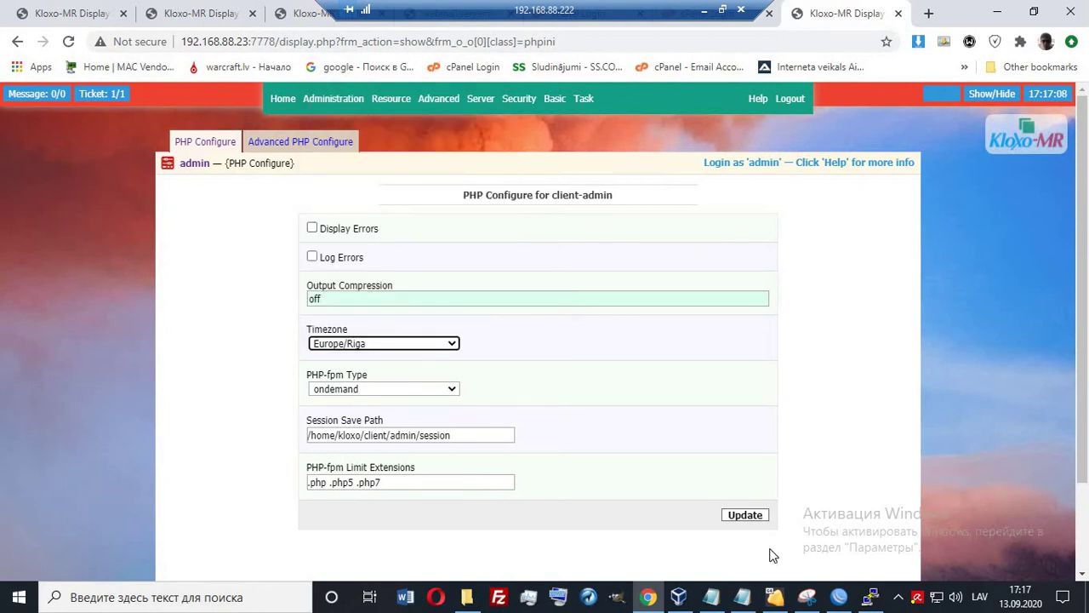
click(732, 515)
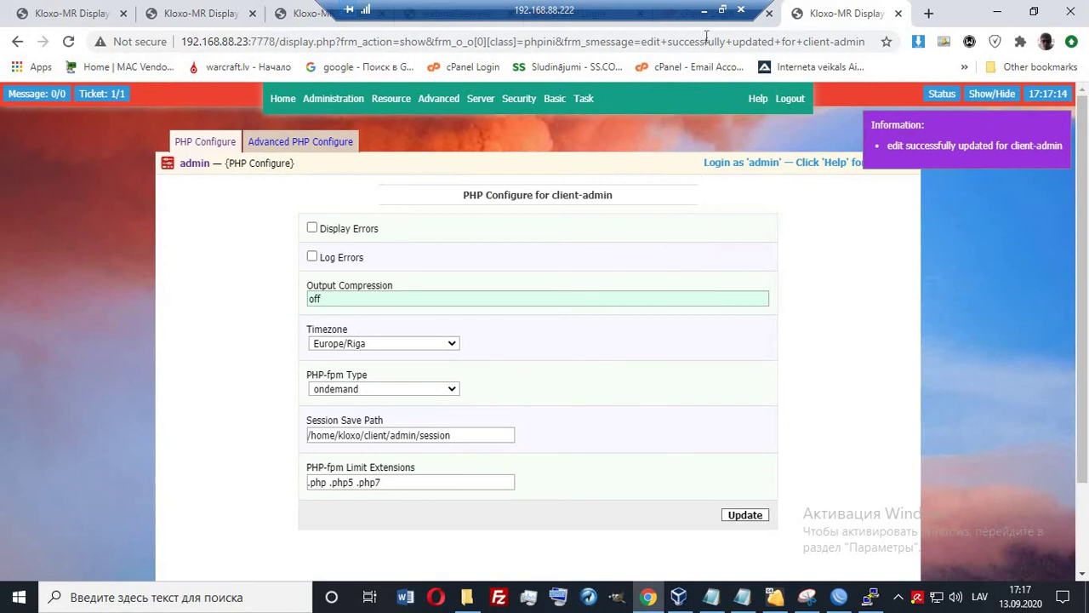
click(704, 10)
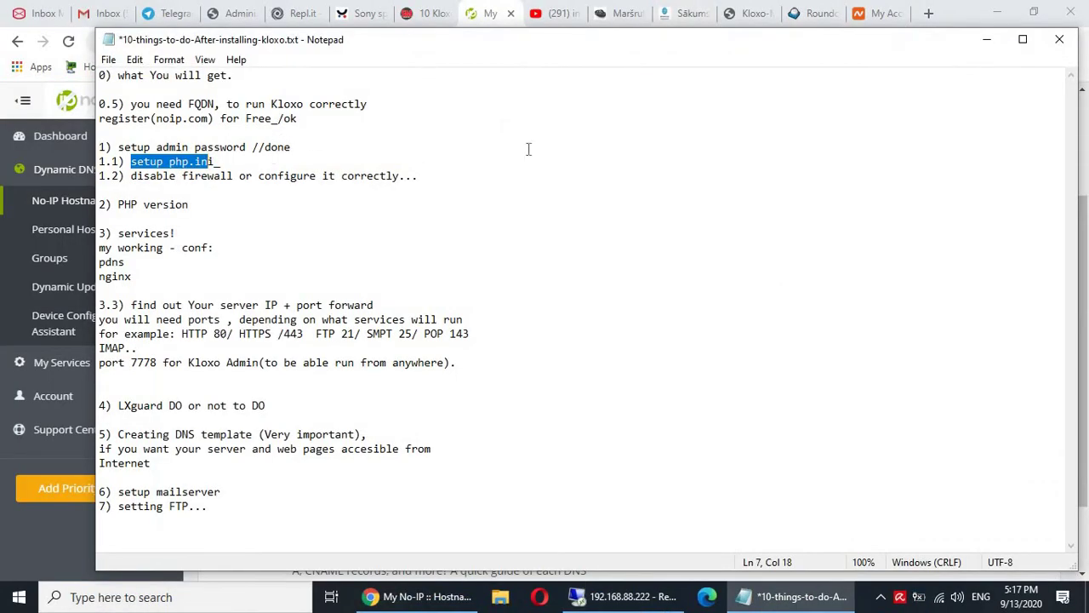
Append '//done' to the '1.1) setup php.ini' checklist line.
key(End)
text(//done)
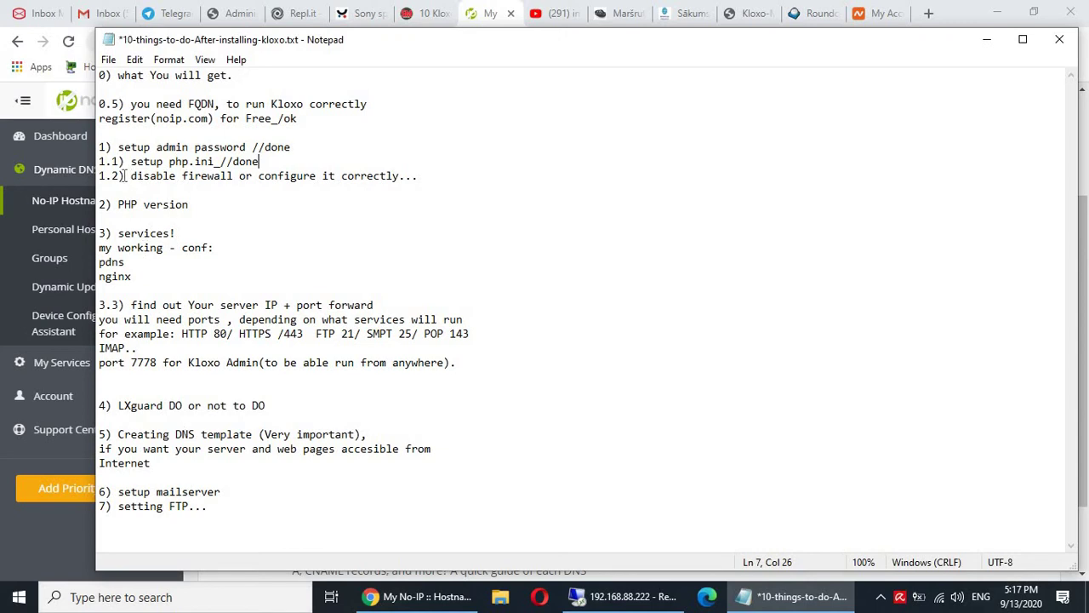
drag(124, 175, 337, 190)
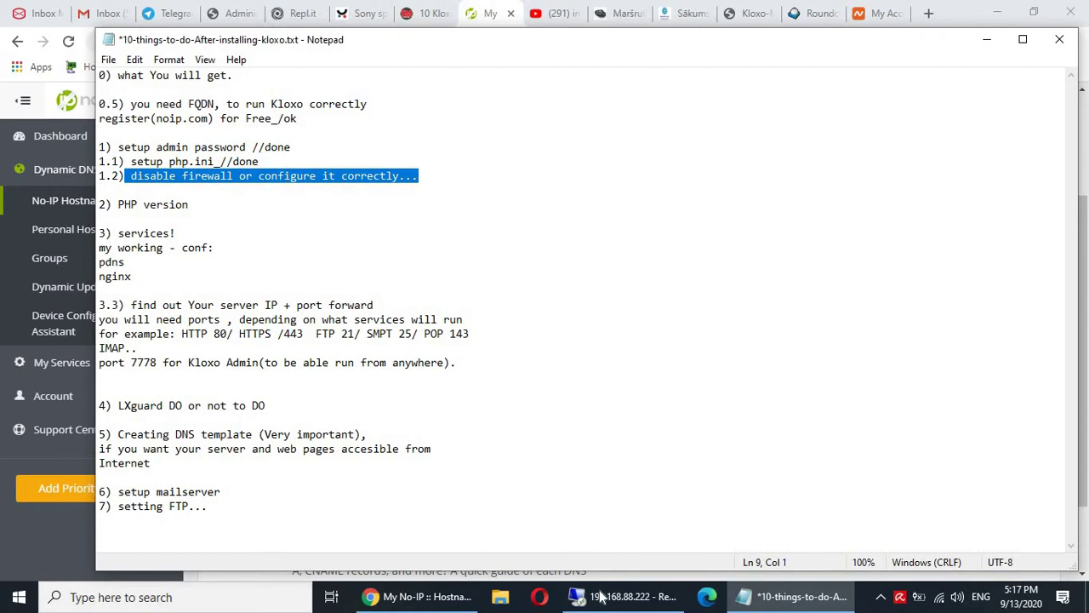
click(601, 597)
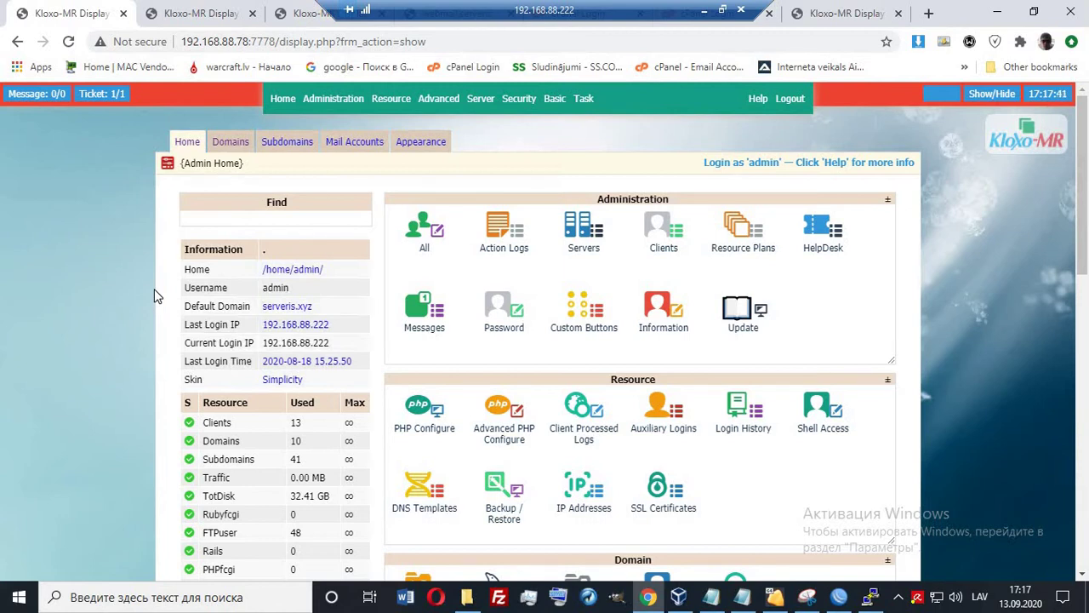
Open Server > Switch Program, then go to the other Kloxo-MR tab's admin home.
scroll(154, 295, down, 10)
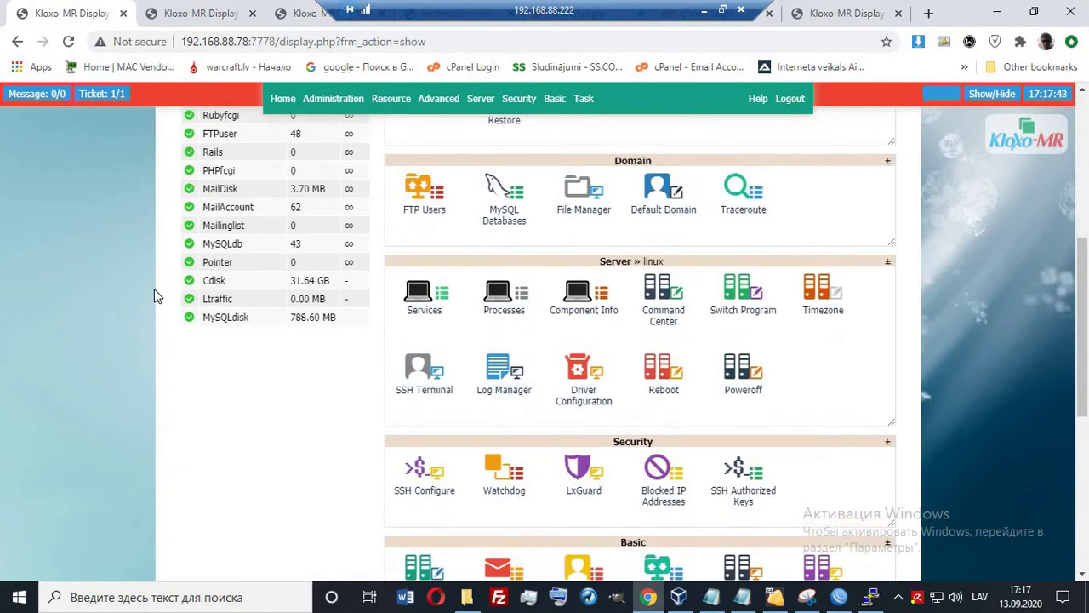
scroll(154, 295, up, 10)
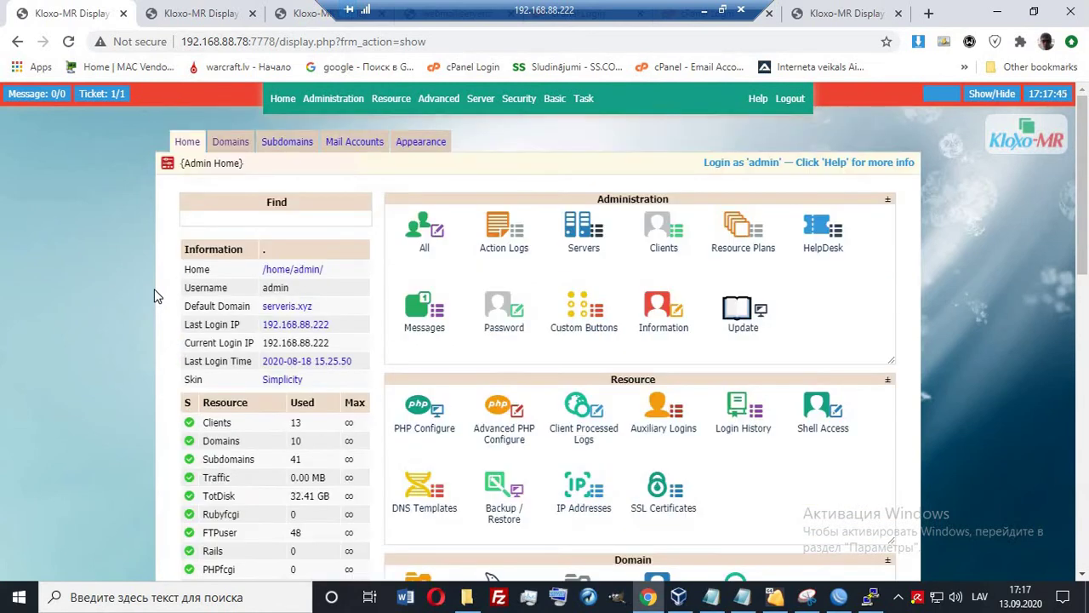
click(494, 103)
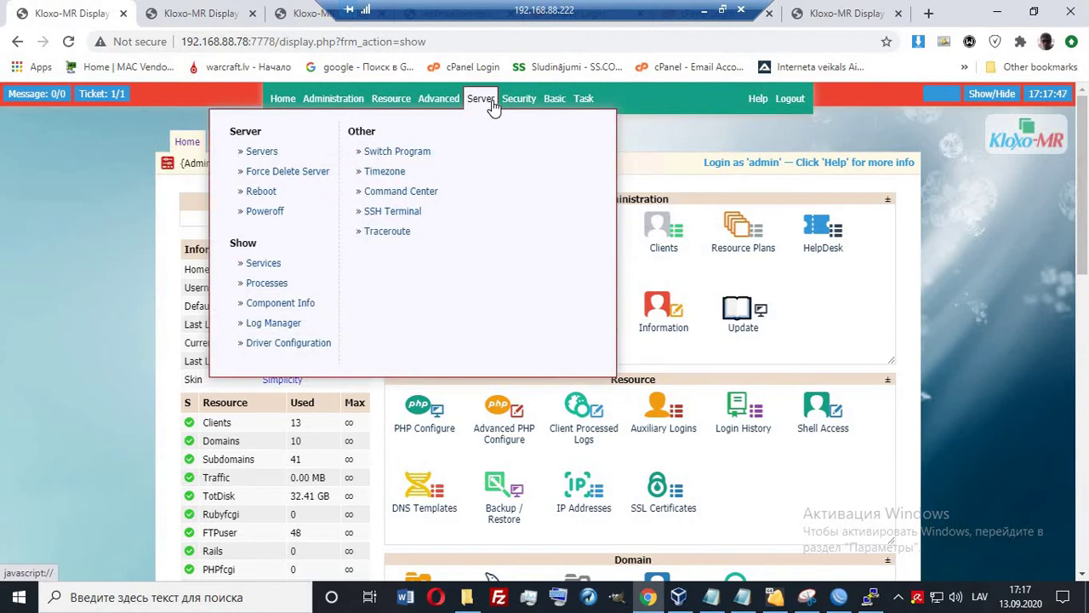
click(397, 153)
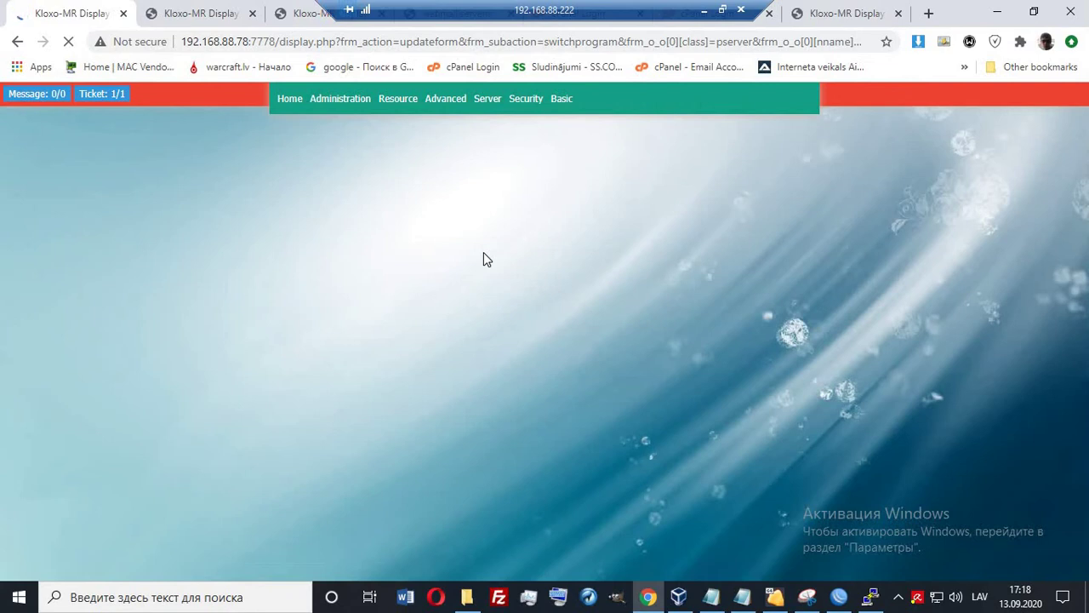
click(824, 21)
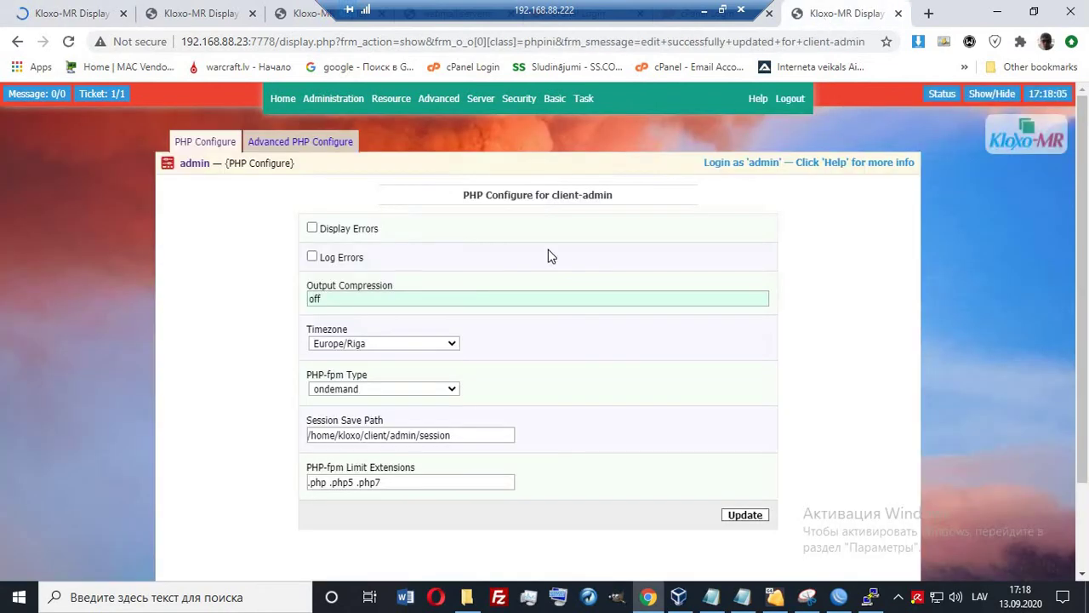
click(289, 106)
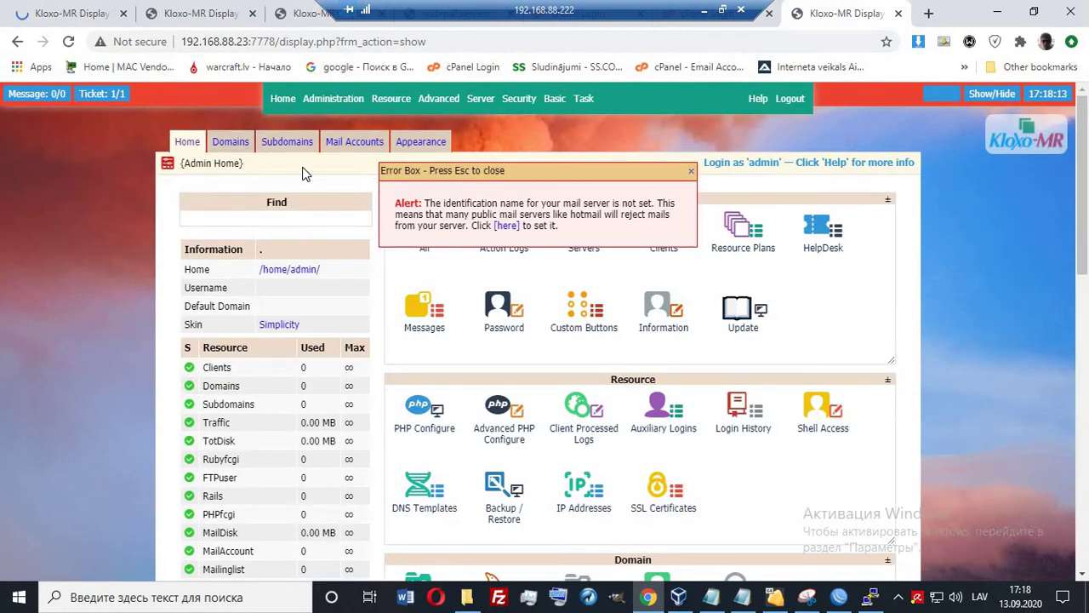
Open localhost Mail Server Settings from the mail server name alert, showing an empty domain name.
click(507, 226)
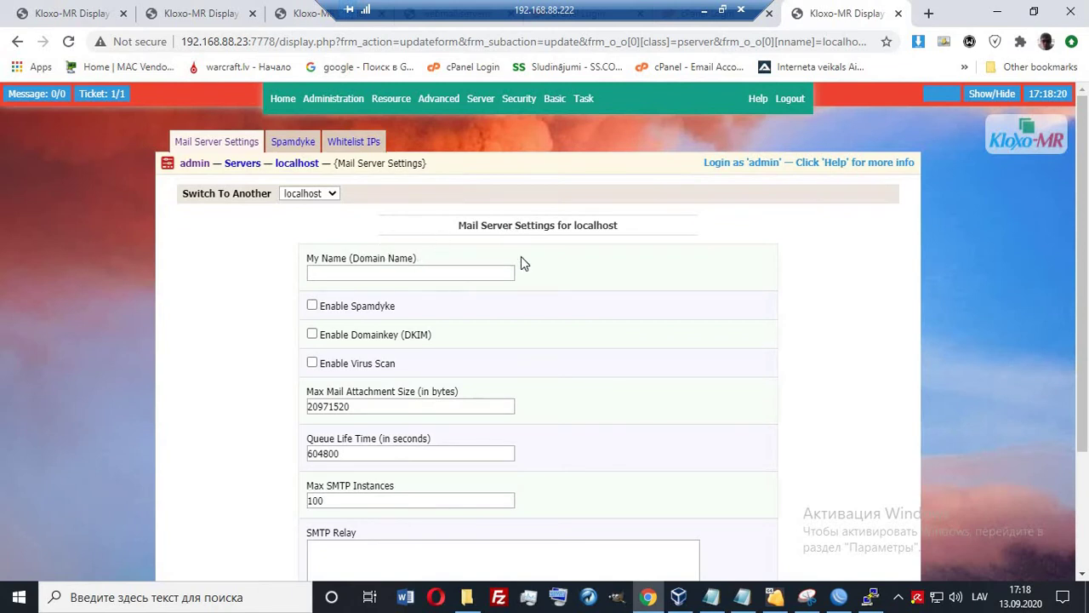
drag(458, 224, 618, 237)
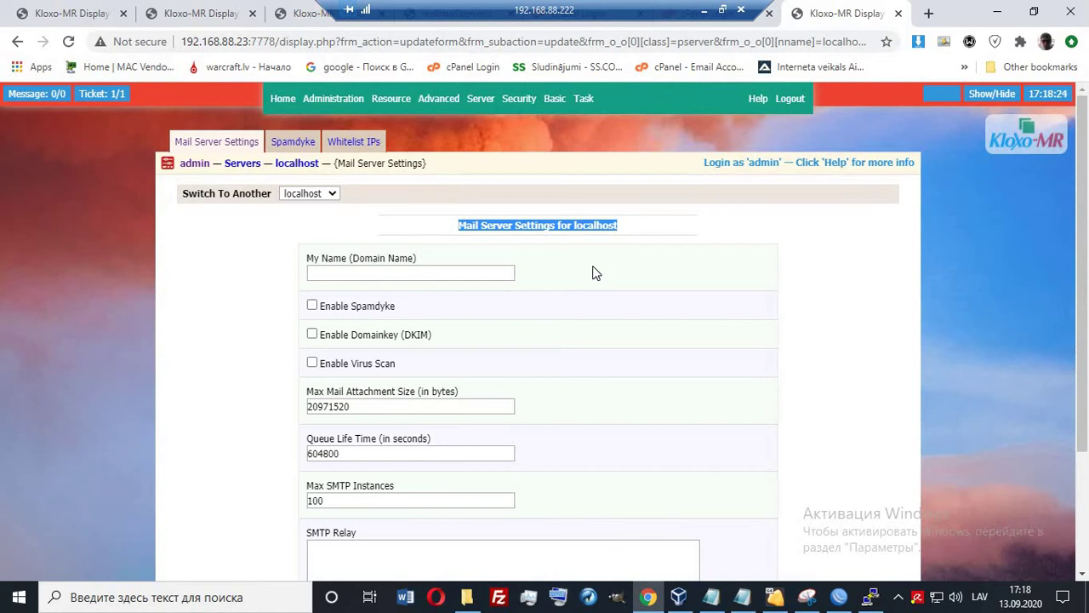
click(704, 11)
Copy testkloxo.ddns.net from No-IP's hostname list, then return to Kloxo-MR's empty mail domain field.
click(417, 596)
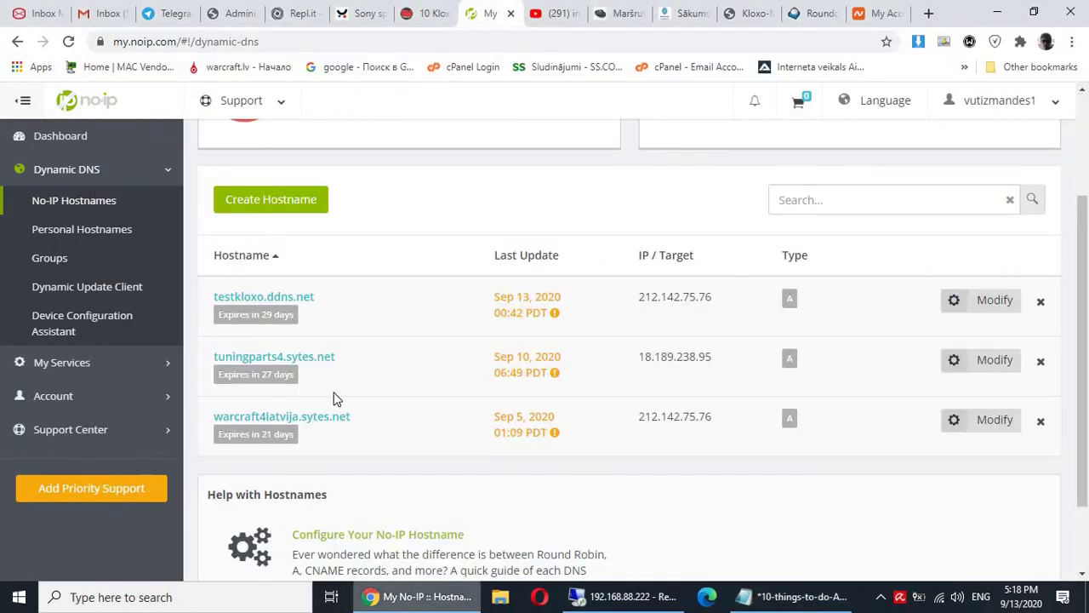
drag(304, 297, 212, 297)
key(ctrl+c)
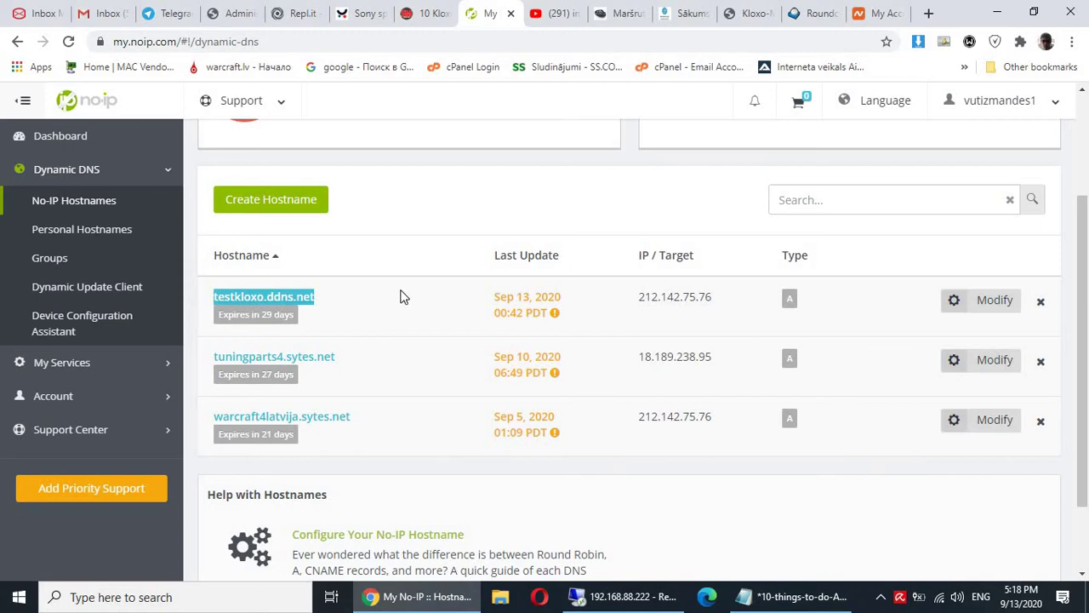
click(881, 12)
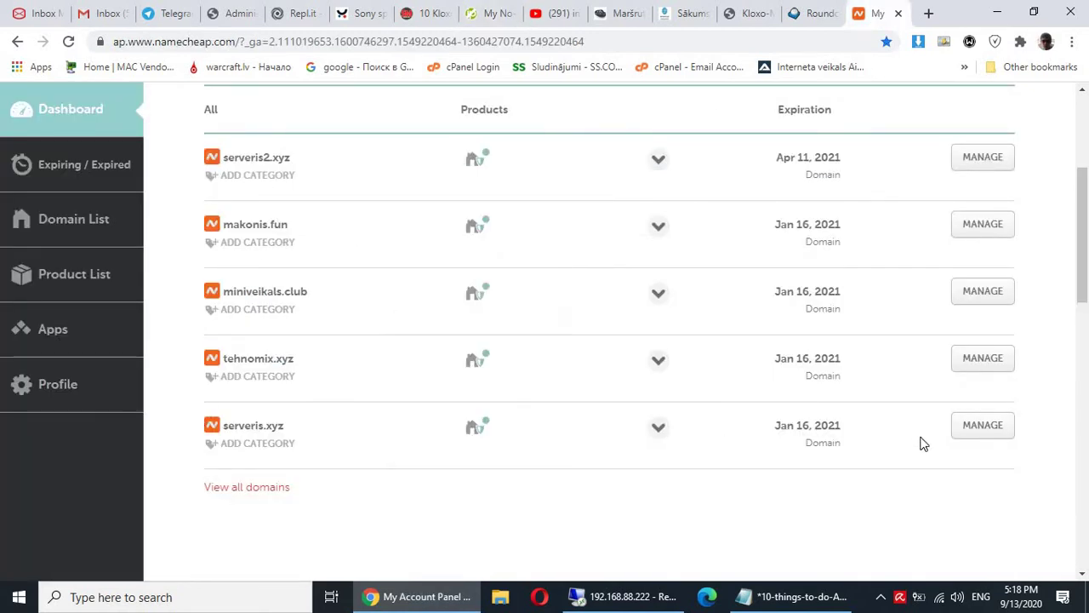
click(983, 425)
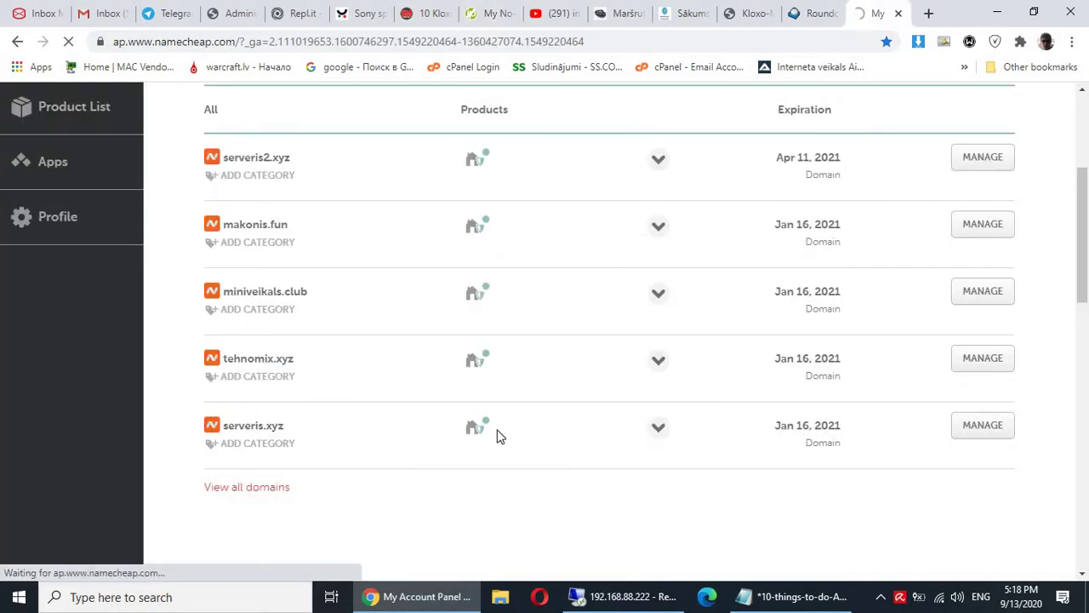
click(479, 14)
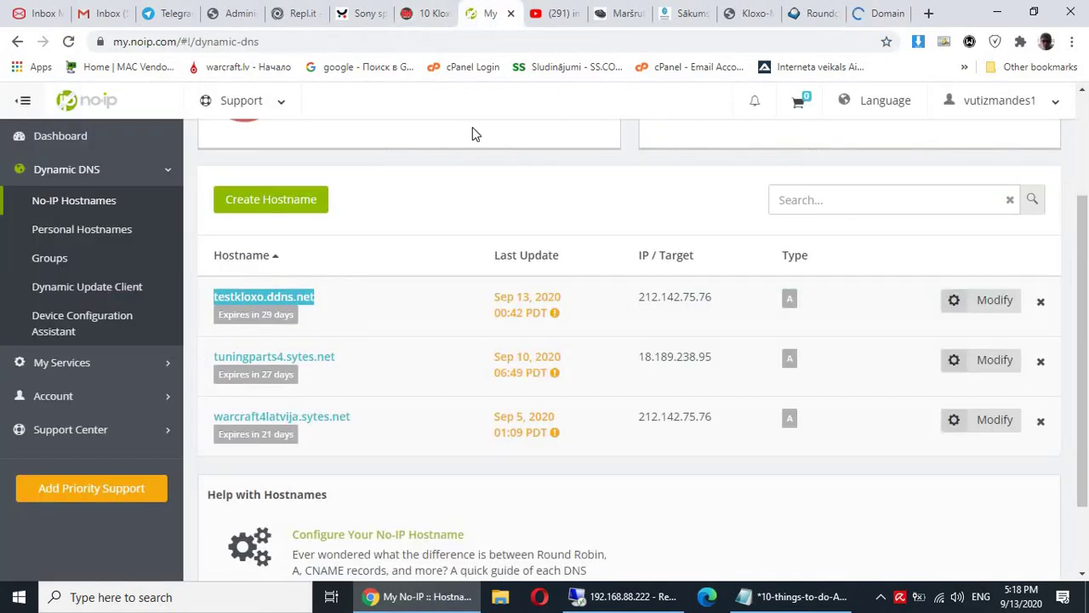
scroll(362, 315, up, 1)
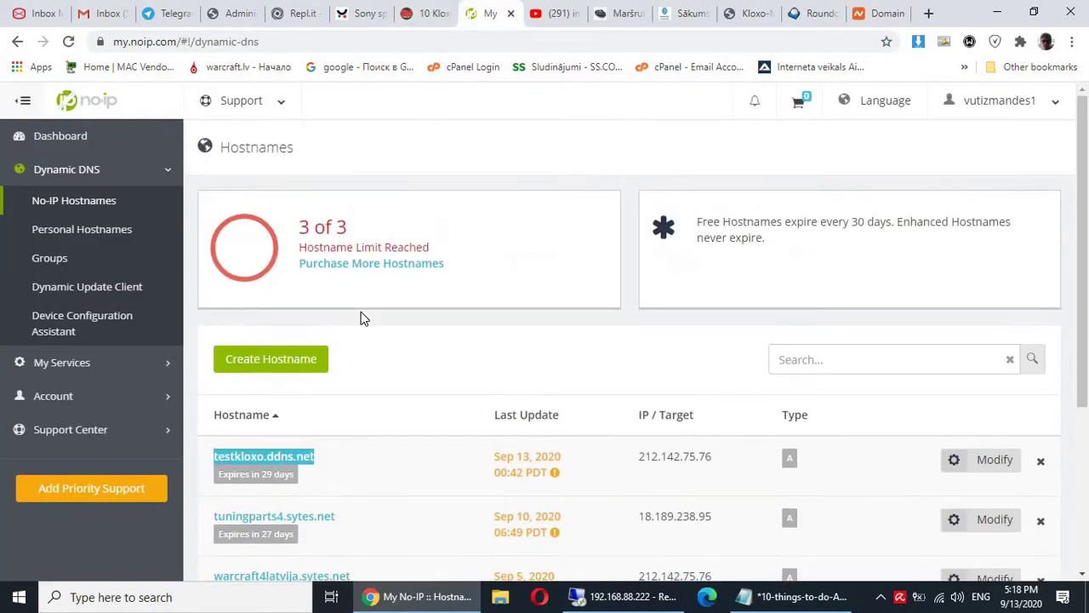
scroll(494, 340, down, 1)
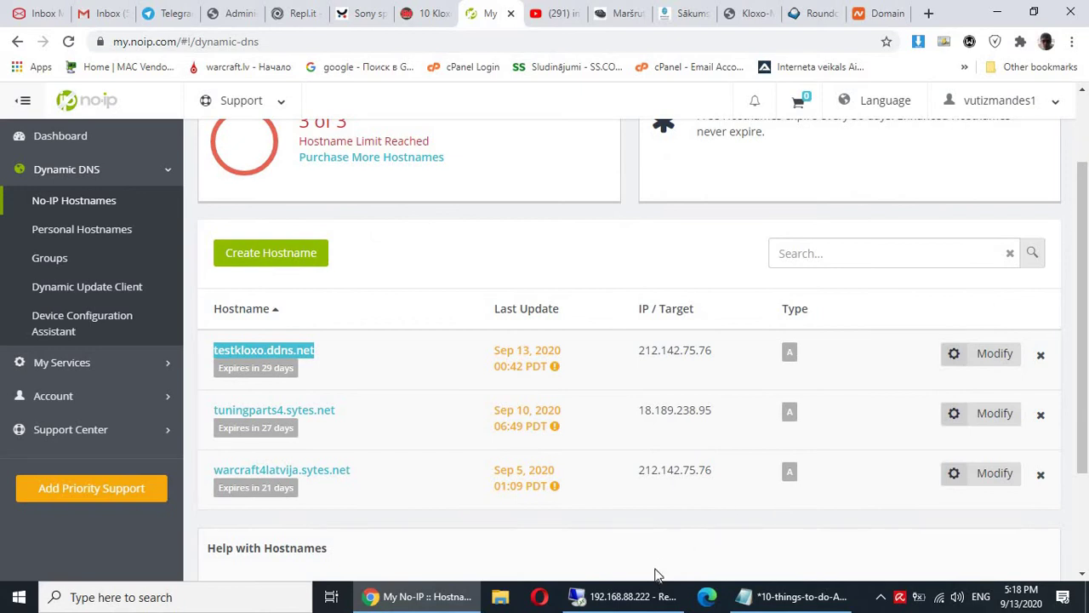
click(625, 596)
click(431, 268)
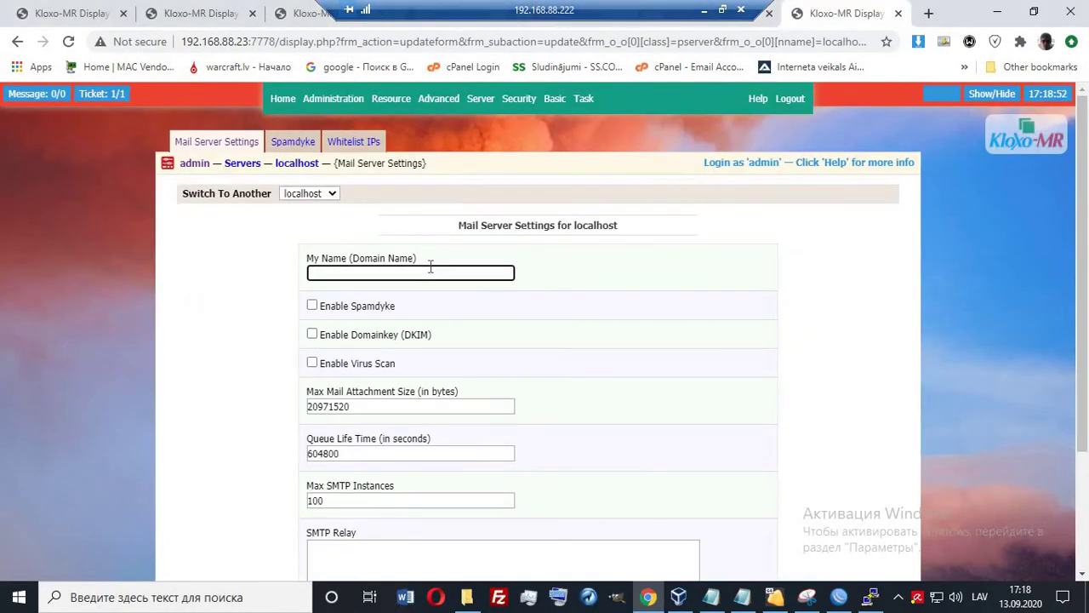
Paste testkloxo.ddns.net into the My Name (Domain Name) field and submit with Update.
key(ctrl+v)
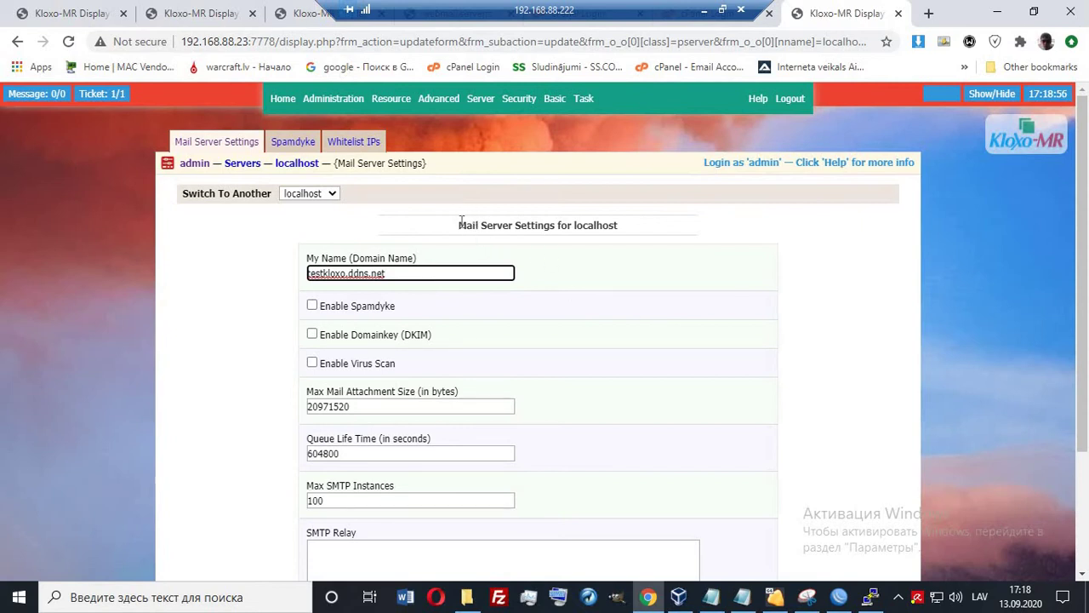
drag(461, 224, 552, 225)
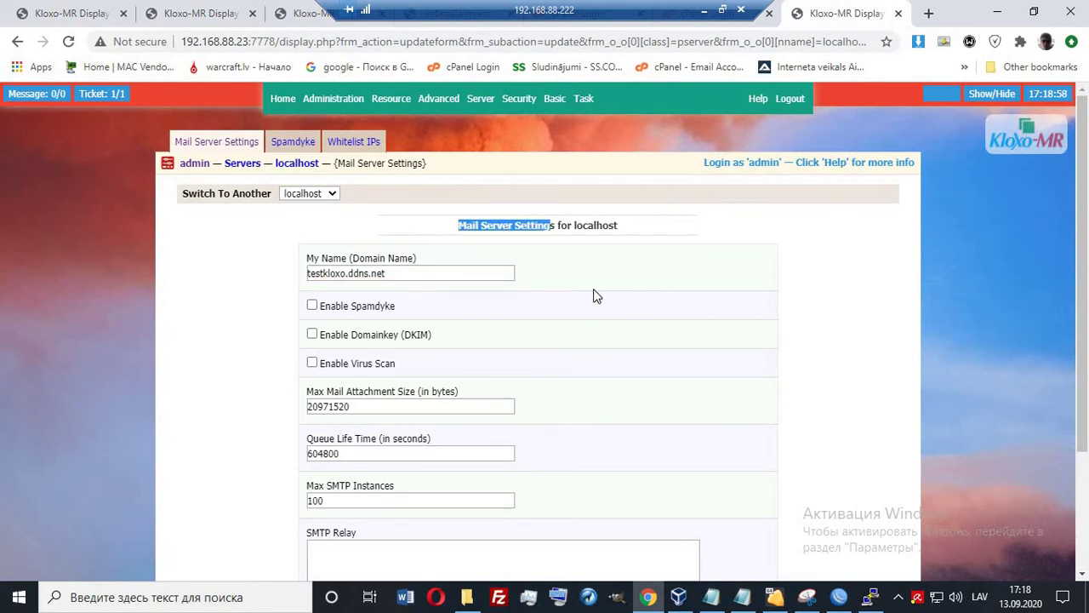
scroll(595, 295, down, 2)
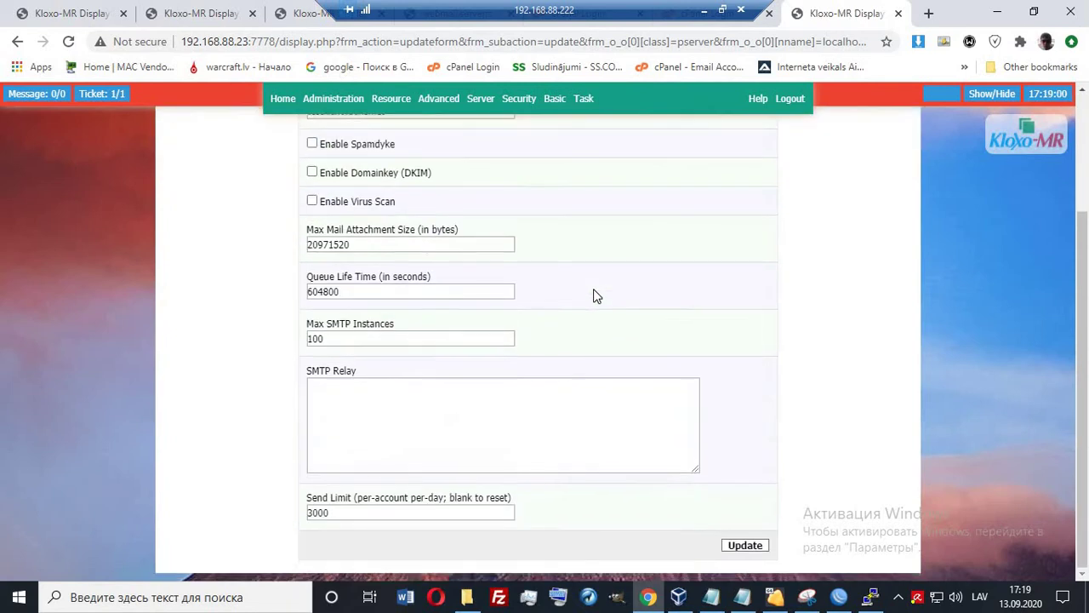
scroll(595, 295, up, 2)
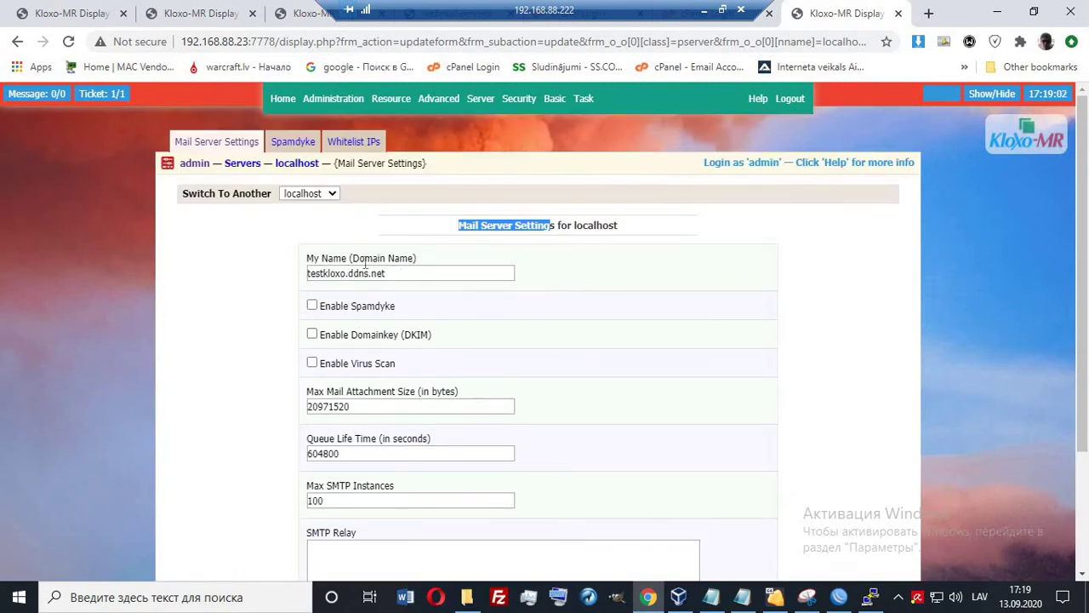
drag(386, 273, 304, 253)
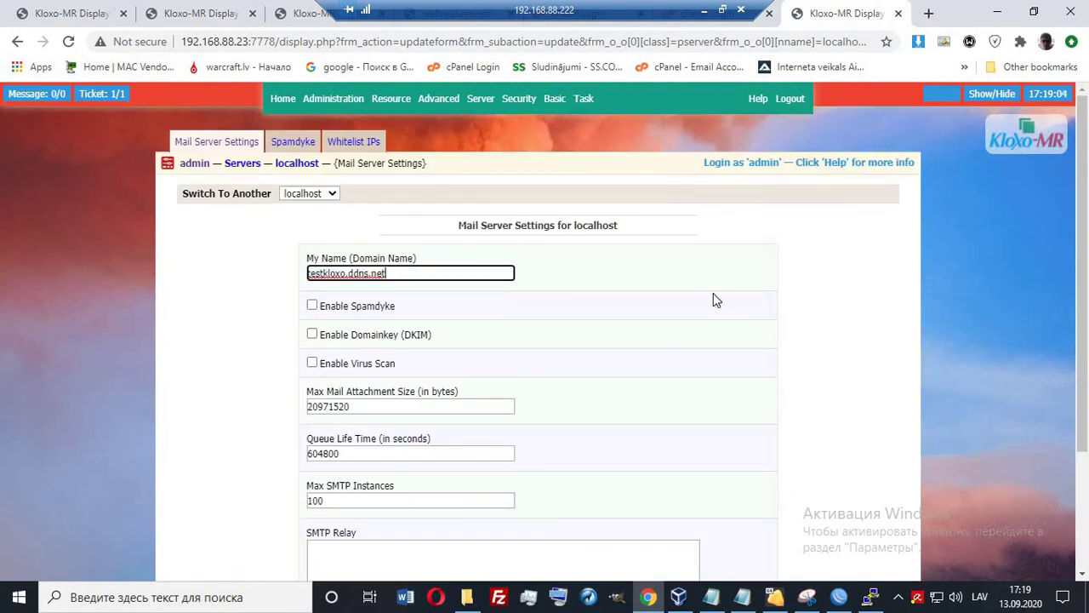
scroll(713, 292, down, 2)
click(744, 545)
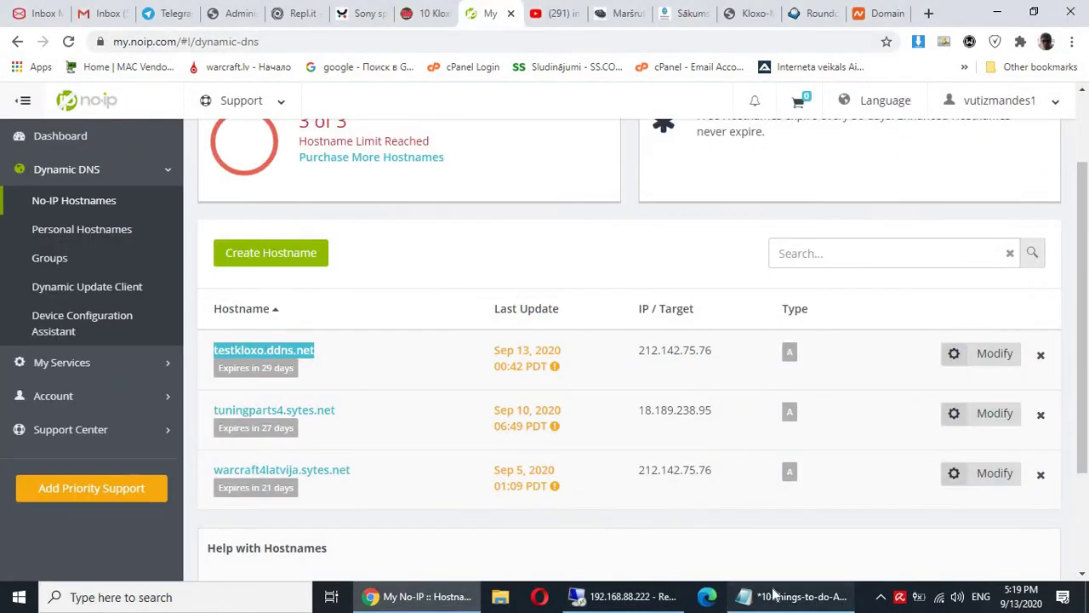
Append '// done' to the '6) setup mailserver' line of the Notepad checklist.
click(789, 598)
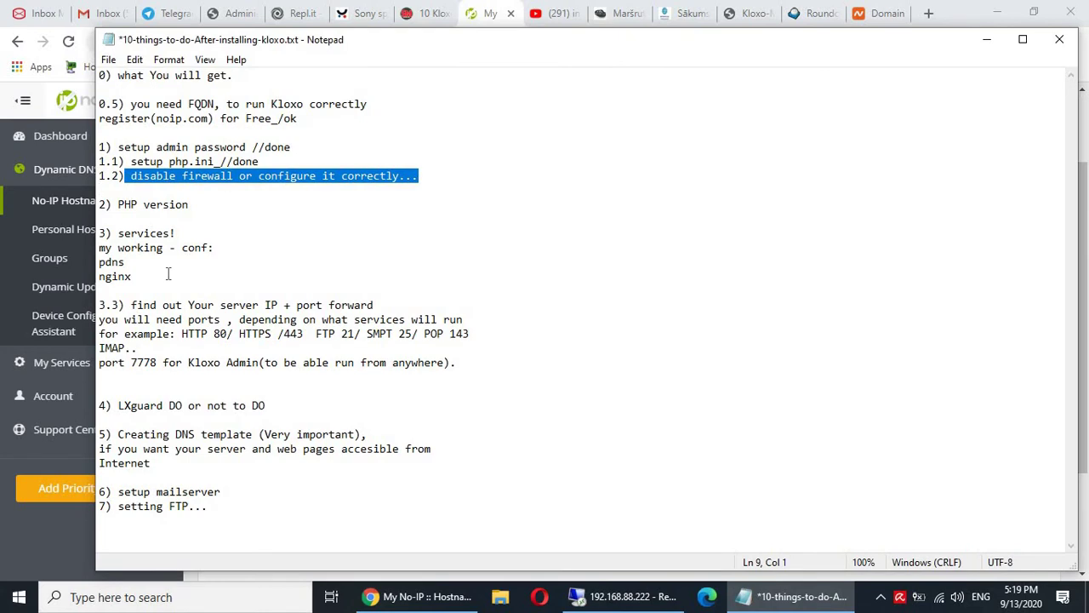
drag(118, 492, 236, 501)
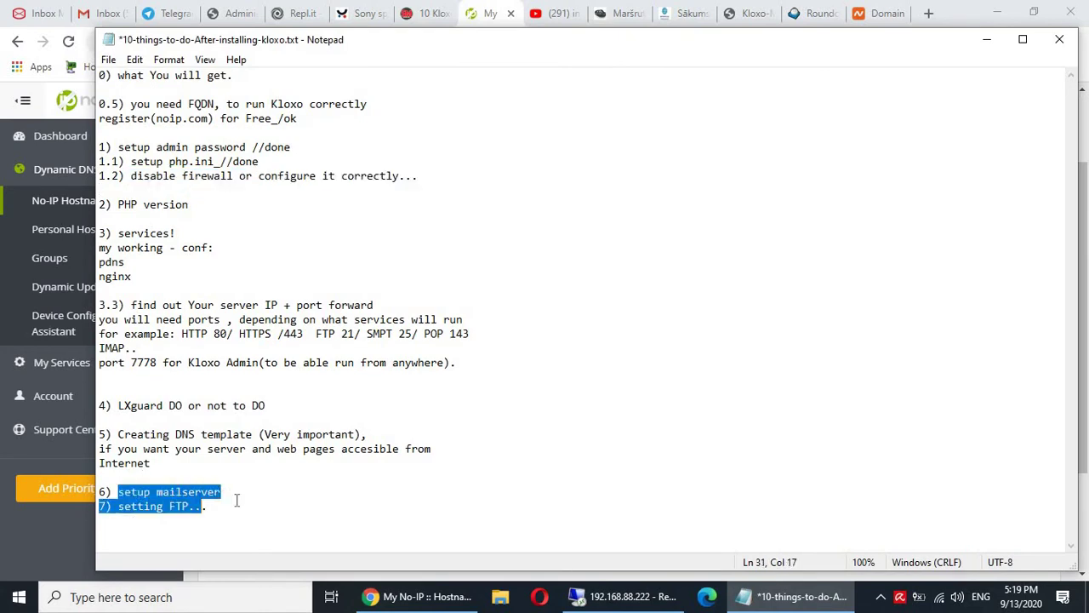
click(373, 481)
text(// do)
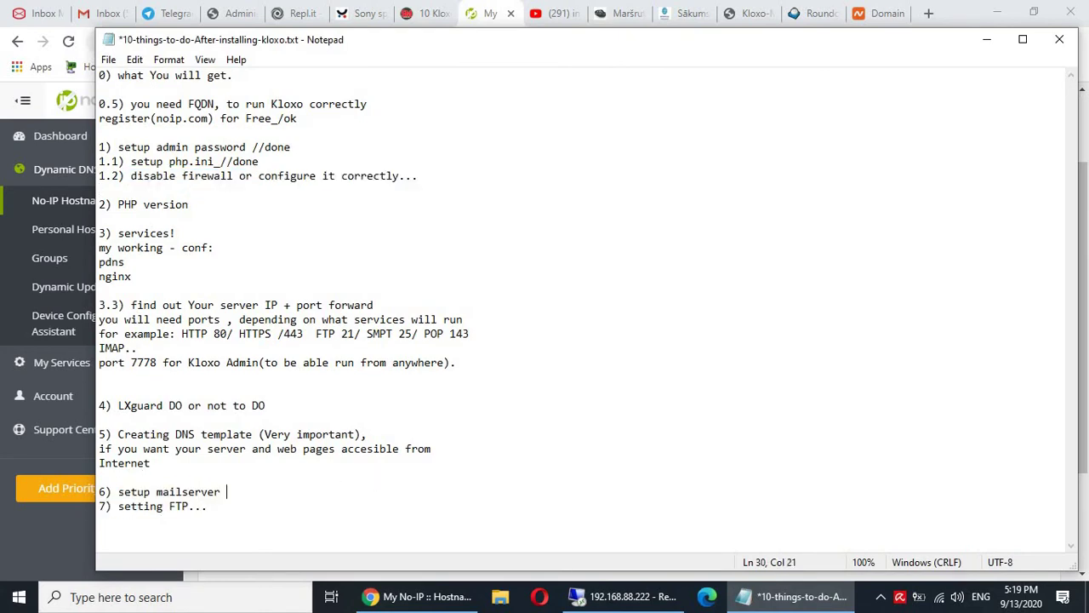
text(ne)
click(612, 597)
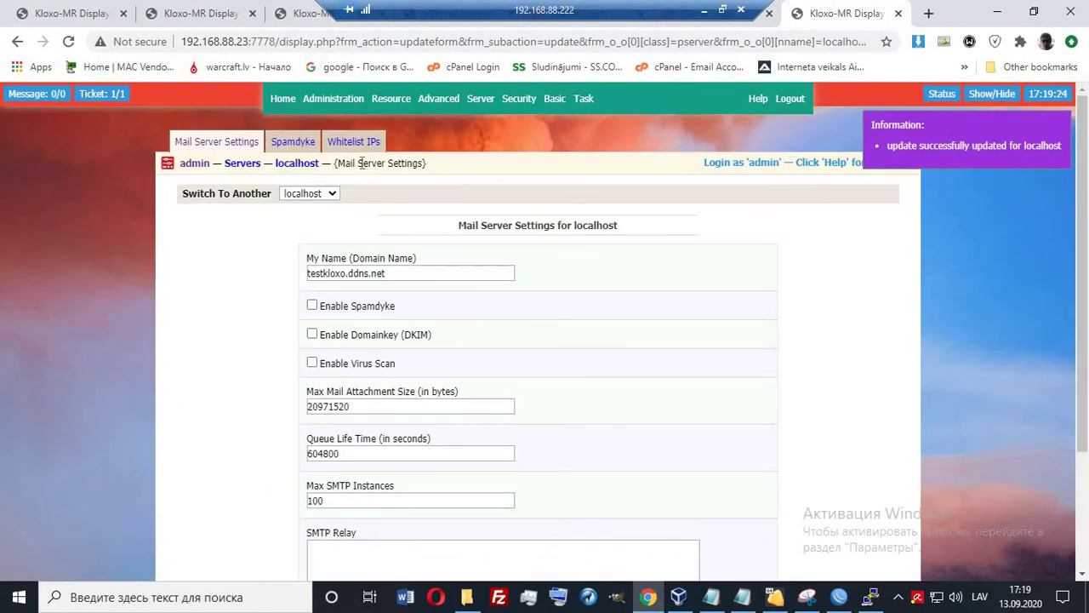
click(48, 12)
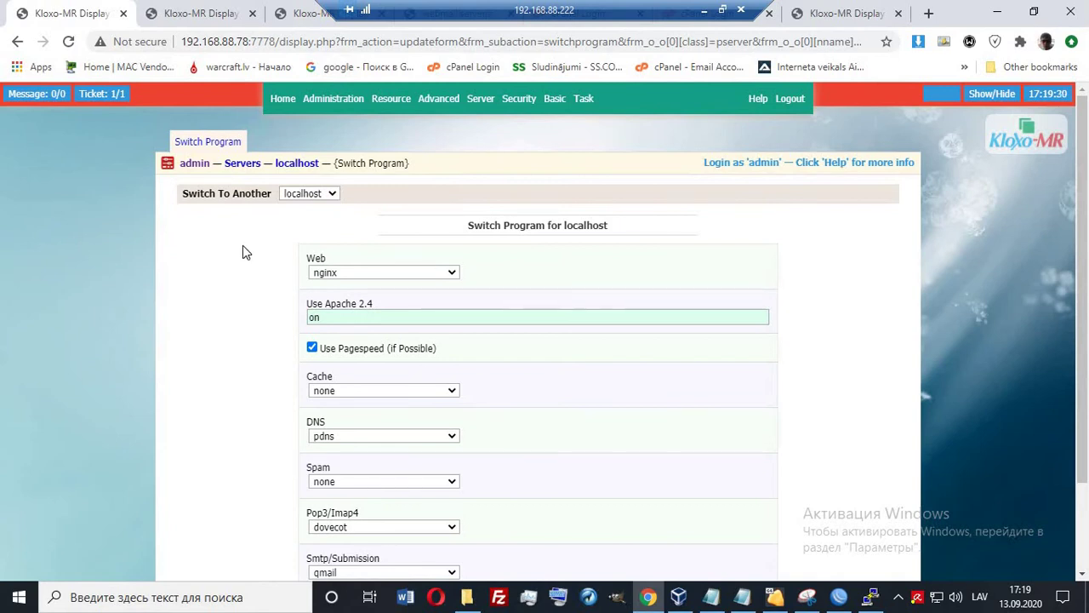
scroll(243, 252, down, 2)
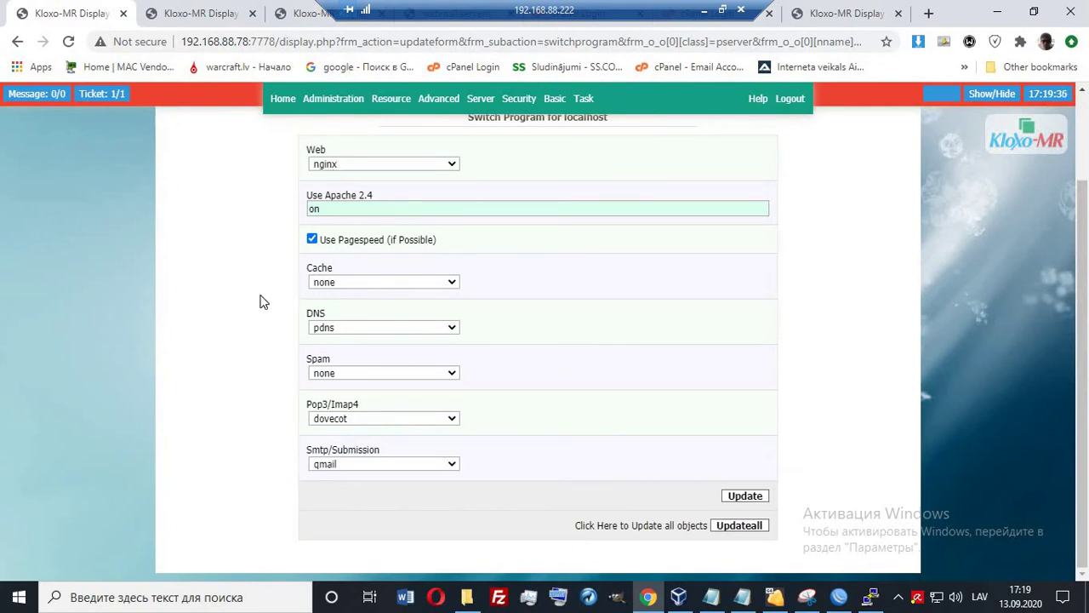
drag(329, 313, 312, 316)
click(331, 379)
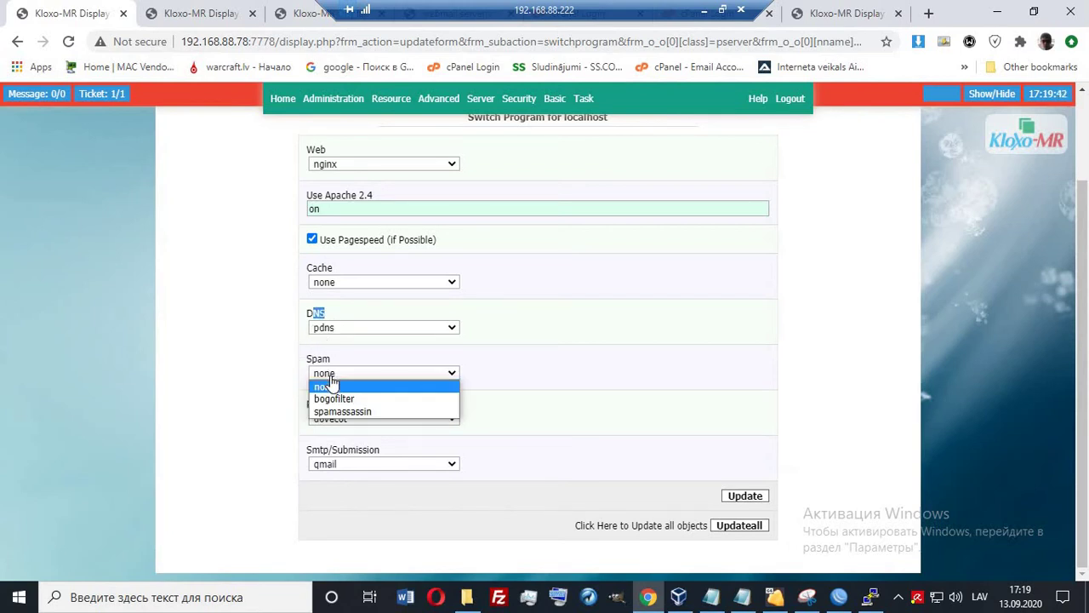
click(331, 383)
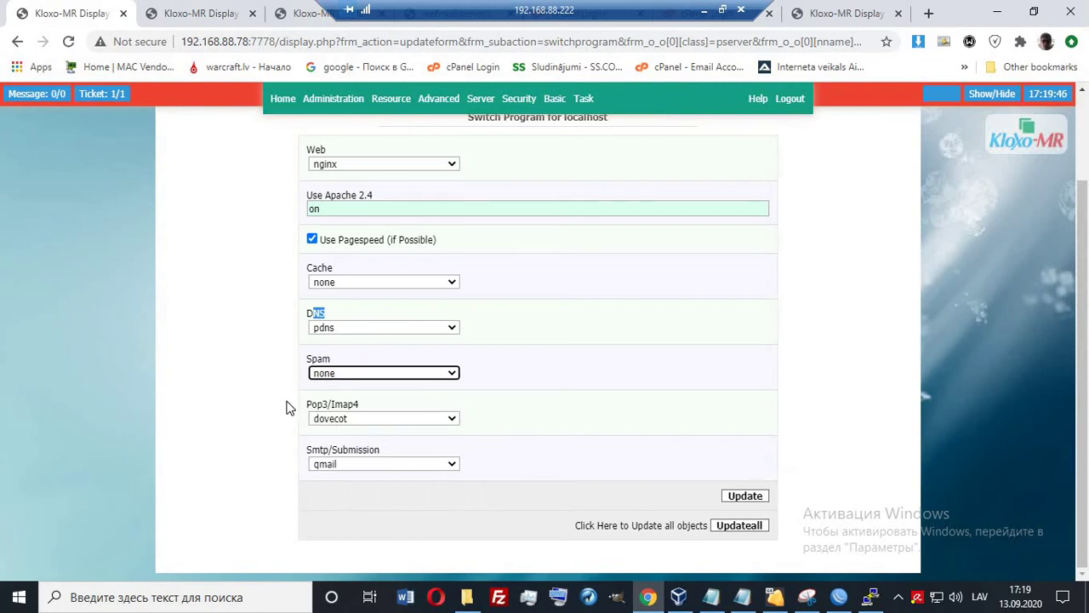
triple_click(352, 404)
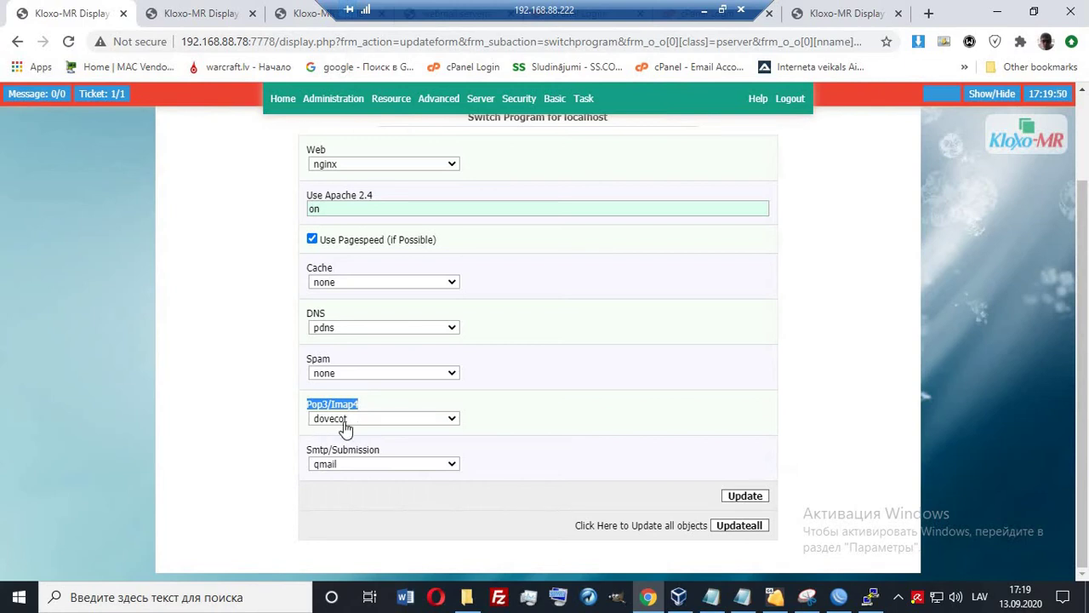
click(377, 464)
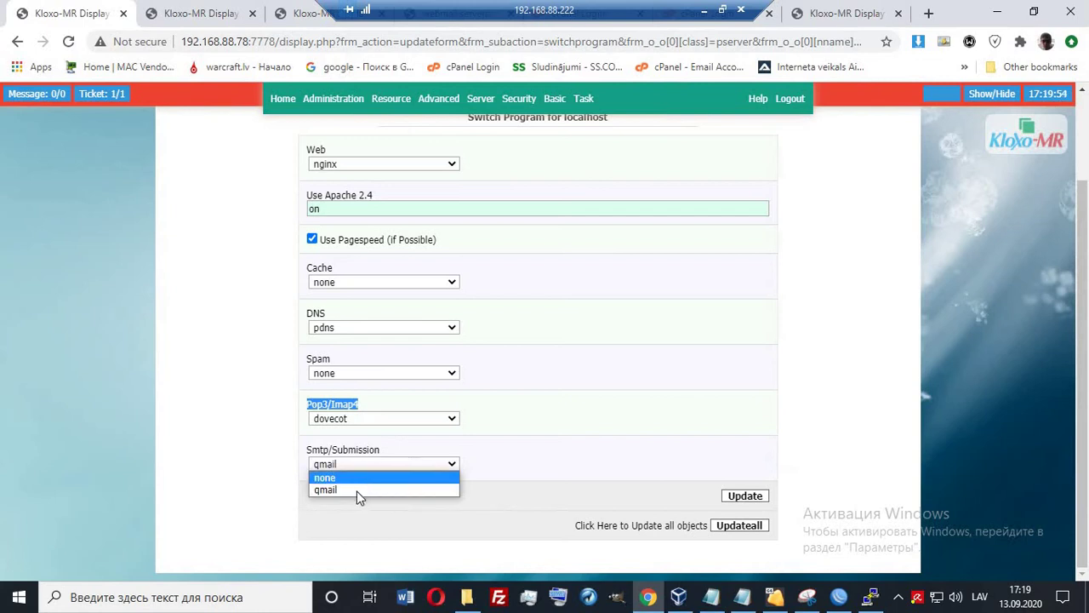
click(357, 492)
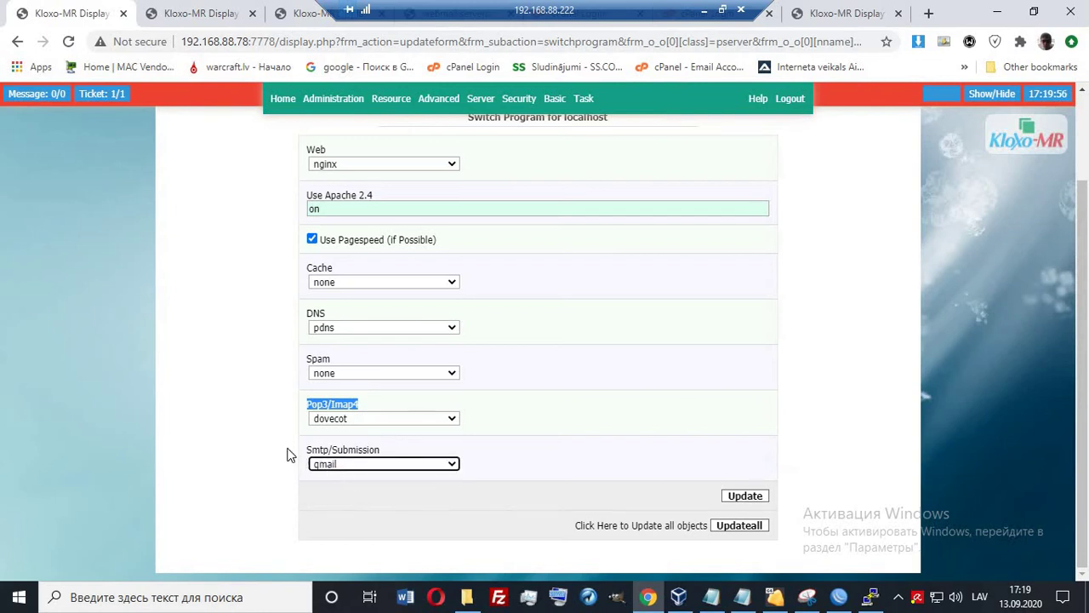
click(245, 368)
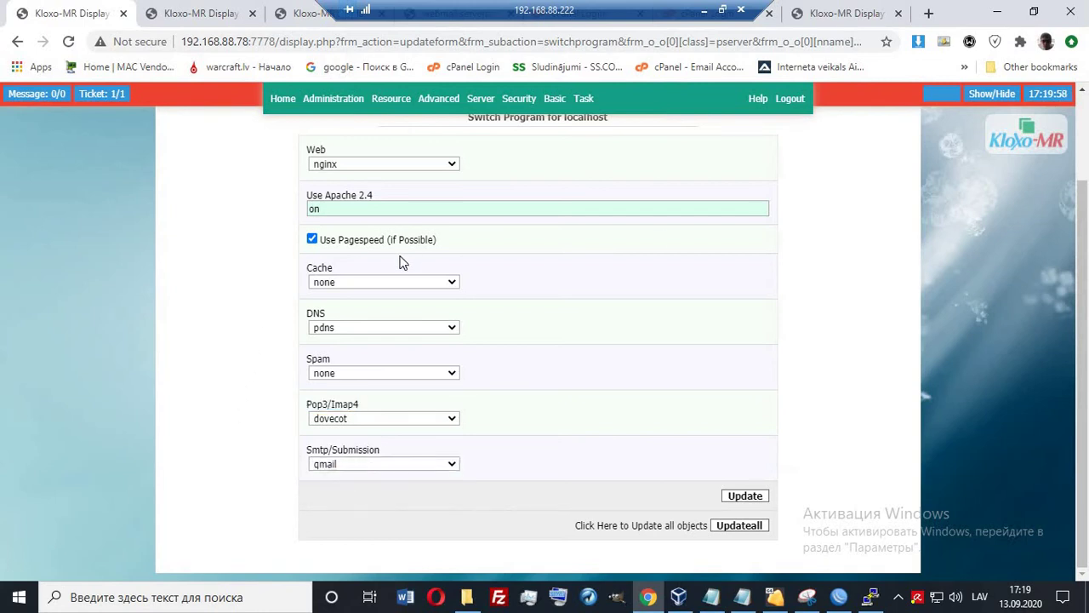
click(836, 21)
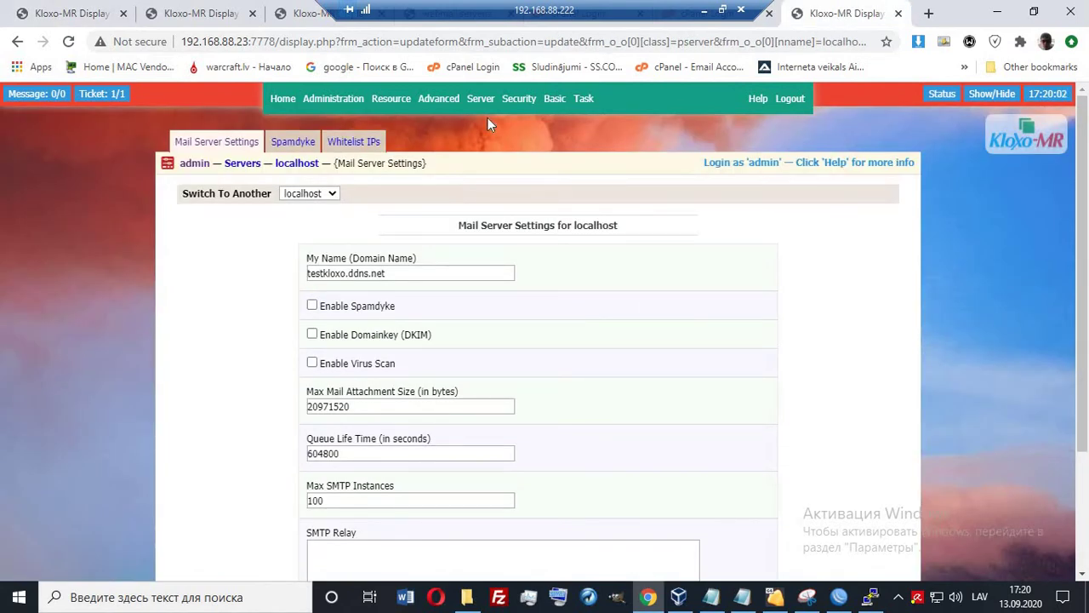
Open Server > Switch Program for localhost, then minimize the remote session and show Namecheap.
mouse_move(479, 101)
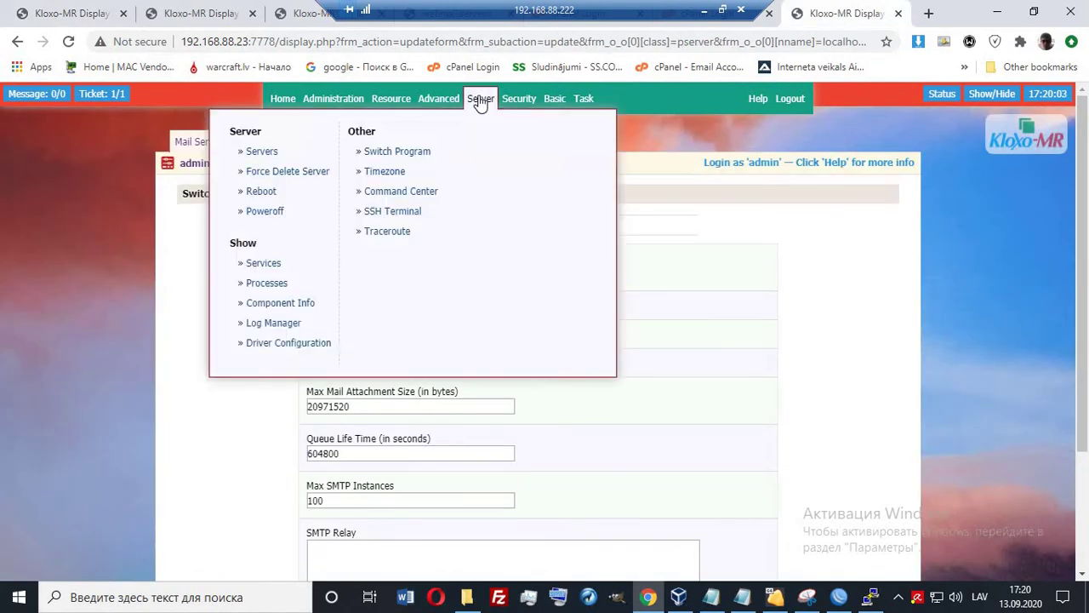
click(392, 151)
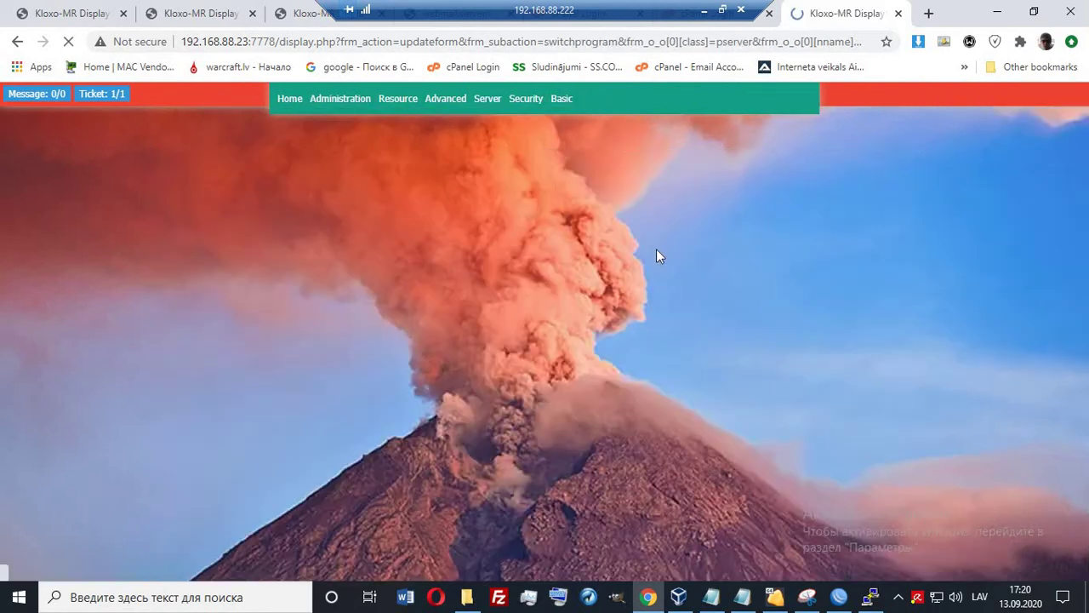
click(704, 10)
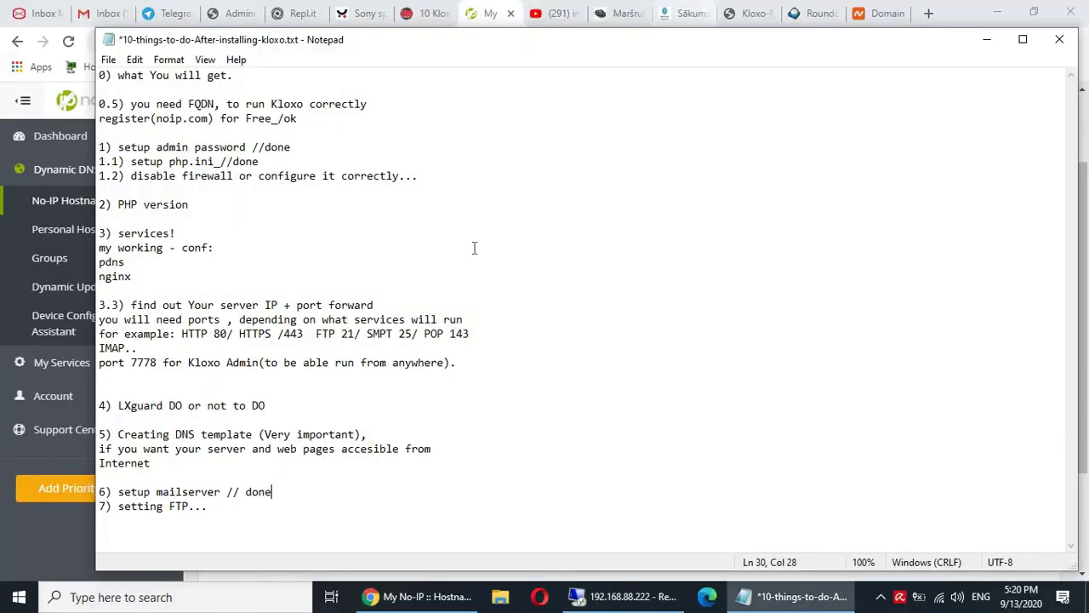
click(891, 19)
Scroll through the serveris.xyz domain details in Namecheap.
scroll(616, 346, down, 4)
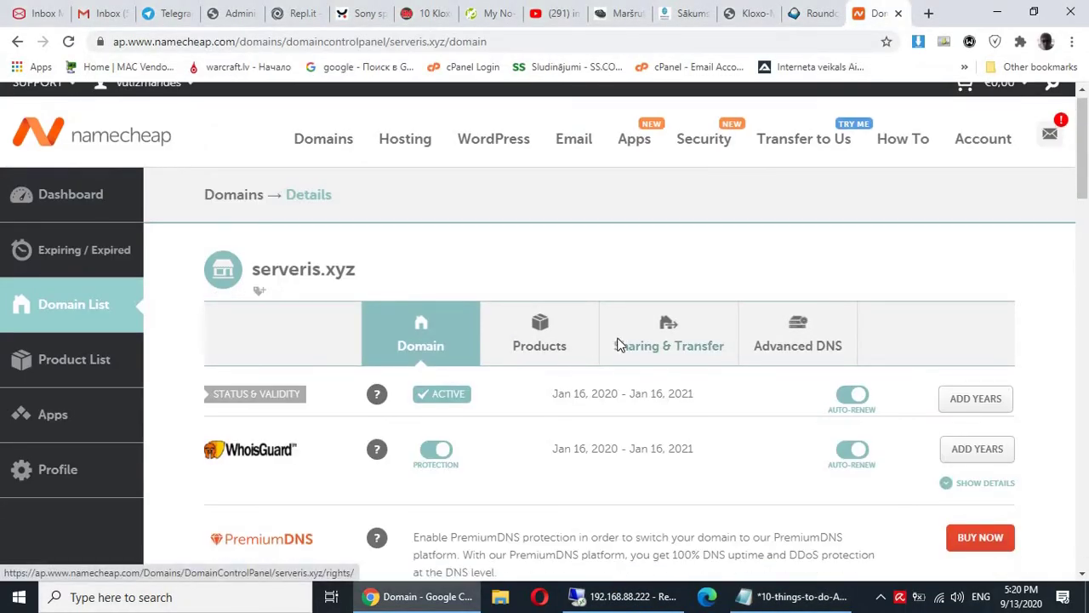
scroll(619, 345, down, 5)
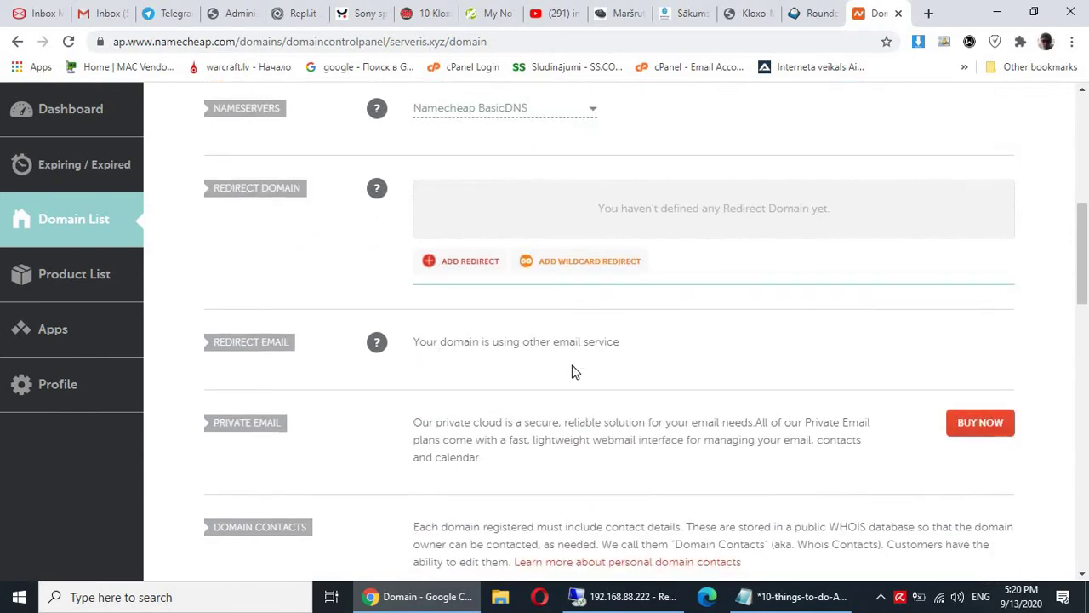
scroll(572, 372, down, 3)
scroll(522, 360, up, 12)
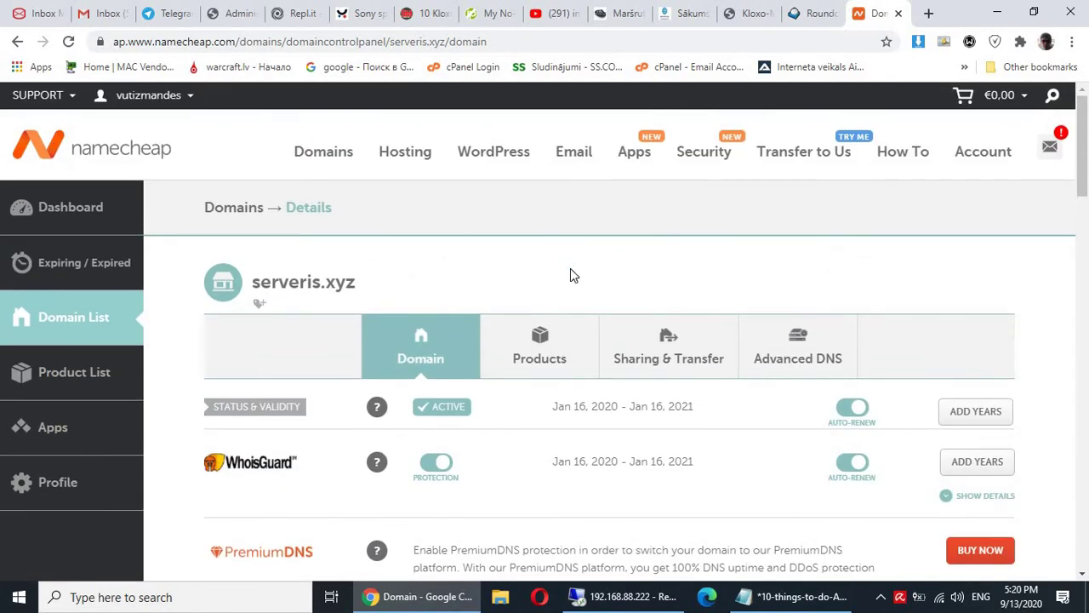
scroll(565, 251, down, 2)
Review serveris.xyz's Advanced DNS A records pointing to 212.142.75.76 and its MX record.
click(797, 195)
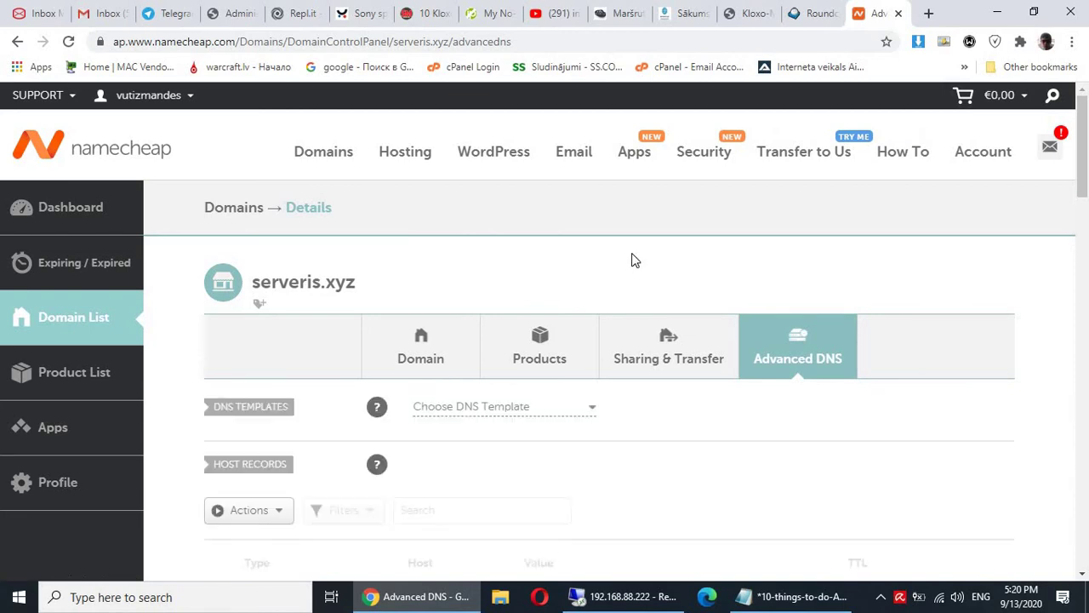
scroll(632, 258, down, 2)
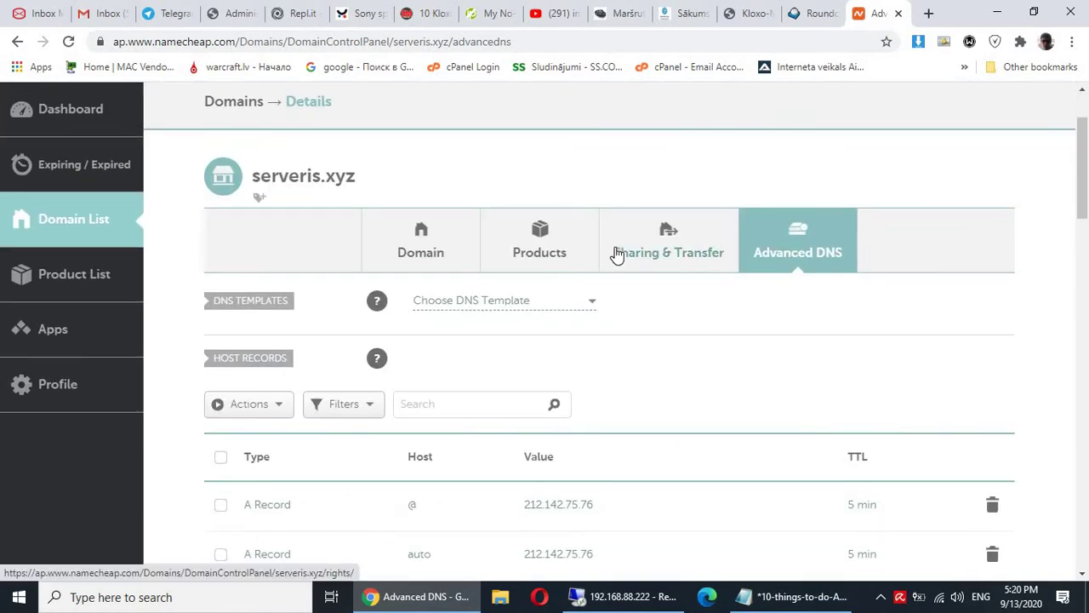
scroll(646, 330, down, 2)
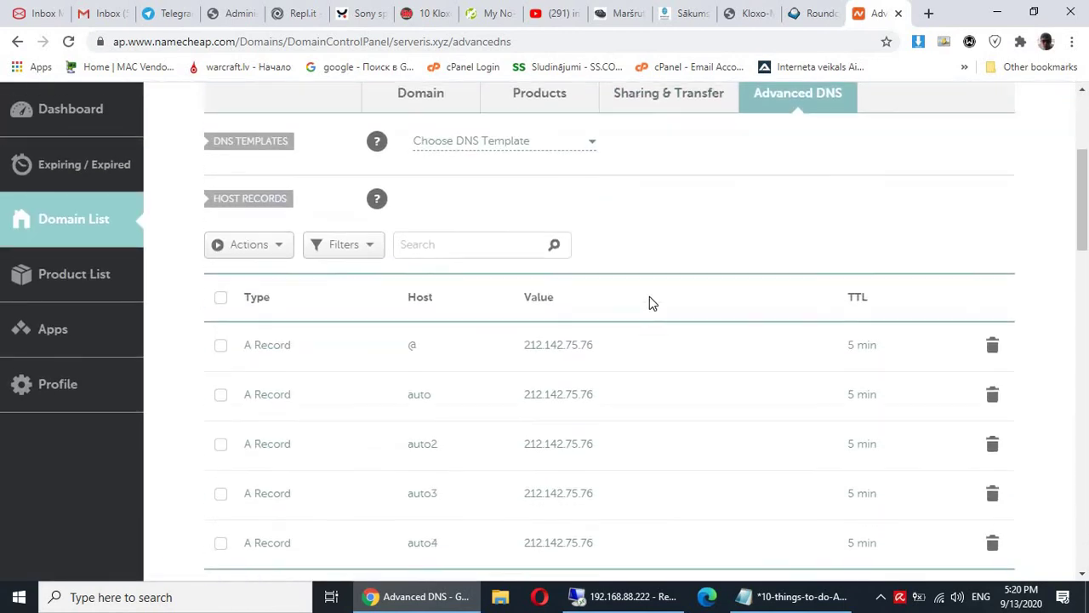
scroll(649, 296, down, 2)
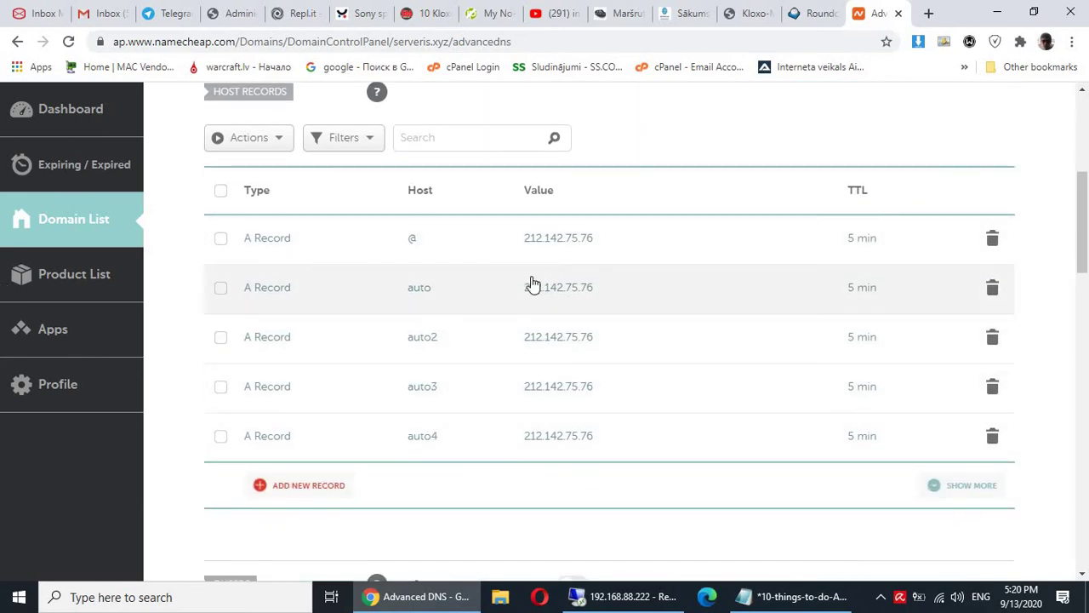
scroll(533, 283, down, 3)
scroll(533, 285, down, 2)
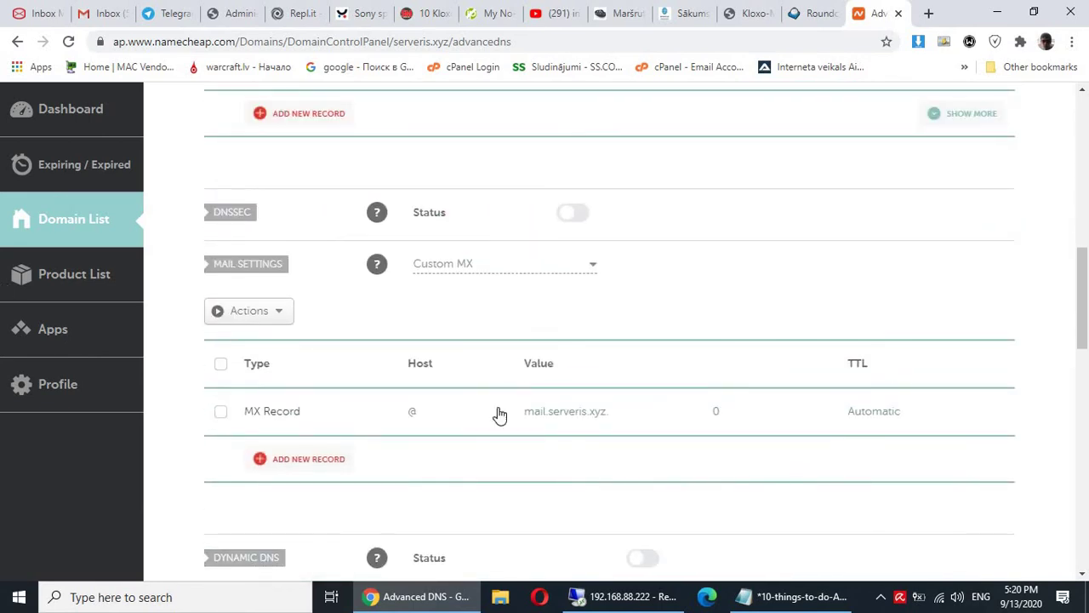
scroll(507, 399, down, 3)
scroll(509, 404, up, 7)
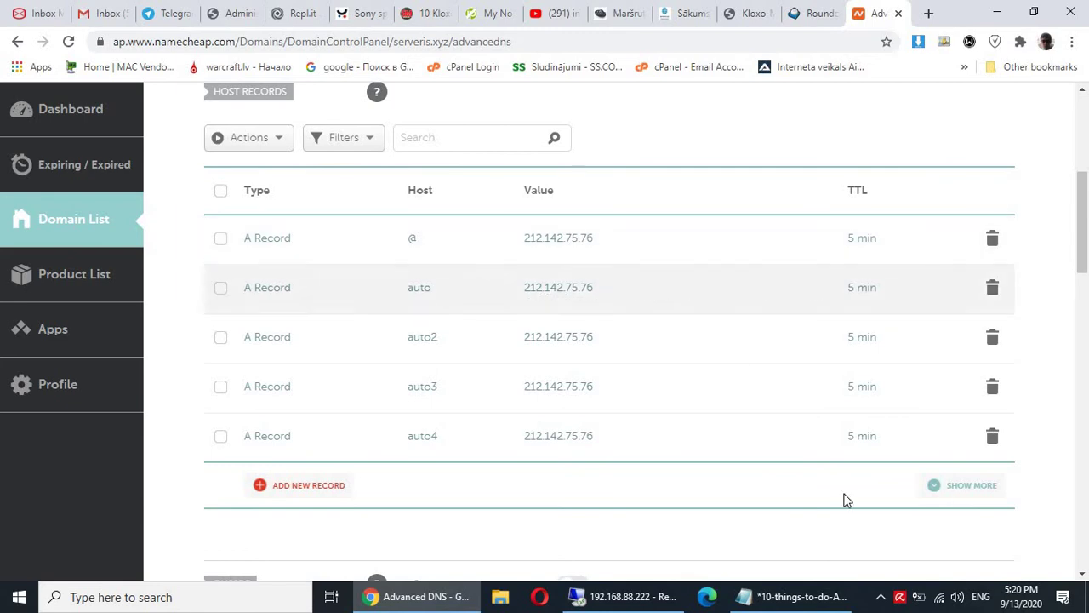
scroll(554, 333, up, 3)
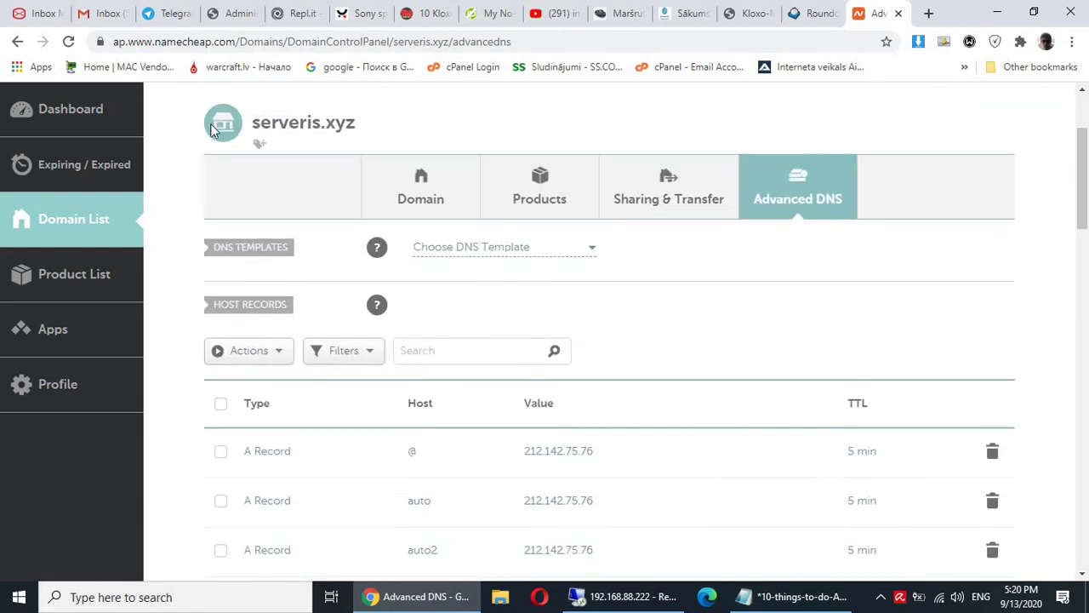
scroll(714, 443, down, 2)
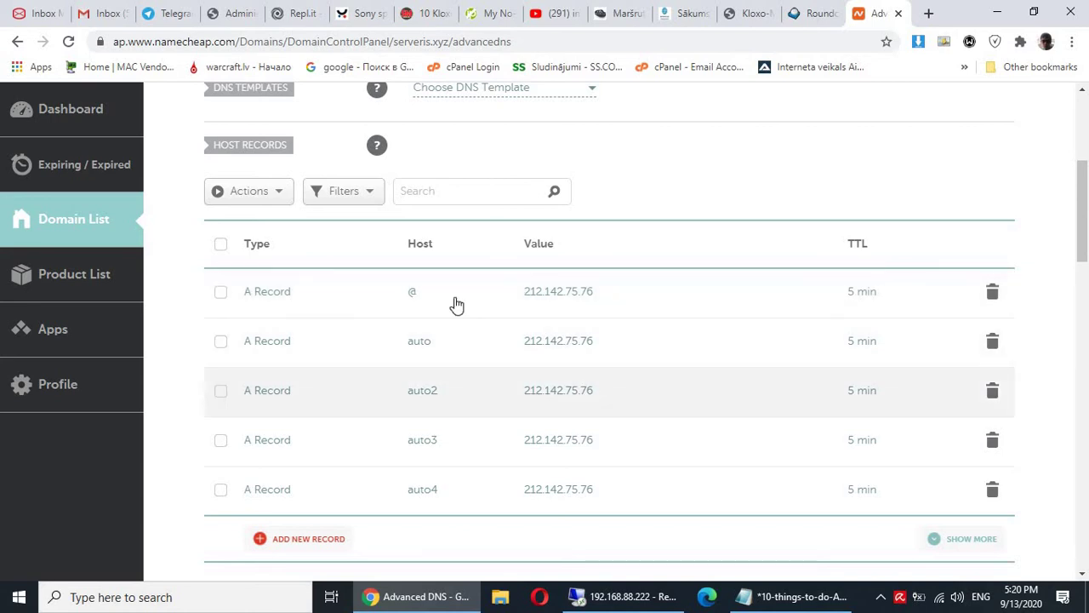
scroll(457, 304, up, 3)
click(475, 15)
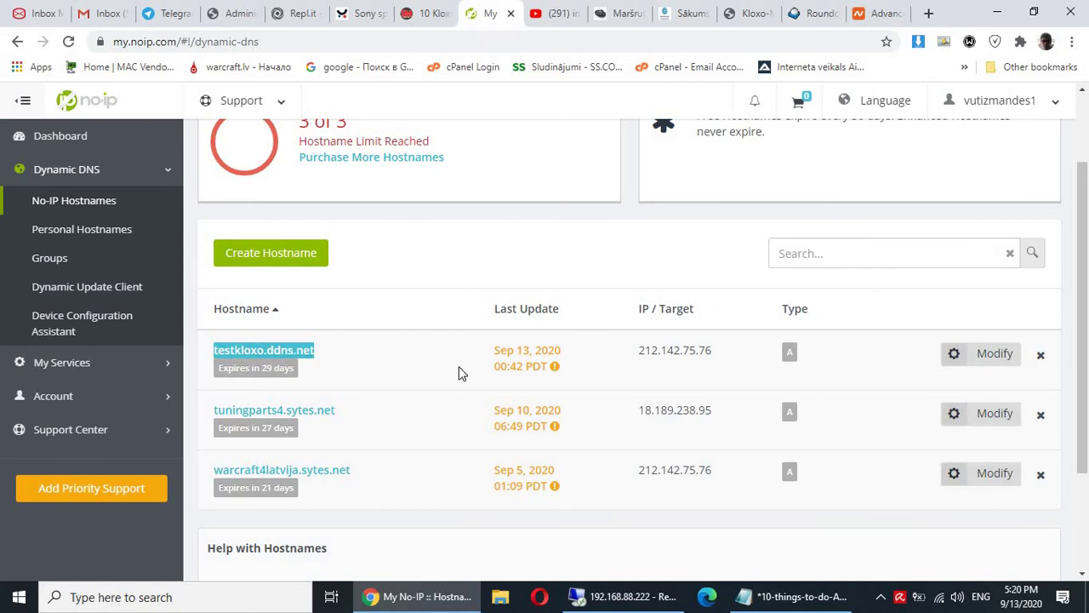
Add MX record testkloxo.ddns.net with priority 10 to the testkloxo.ddns.net hostname and update it.
click(327, 354)
drag(327, 354, 212, 346)
key(ctrl+c)
click(970, 357)
click(190, 374)
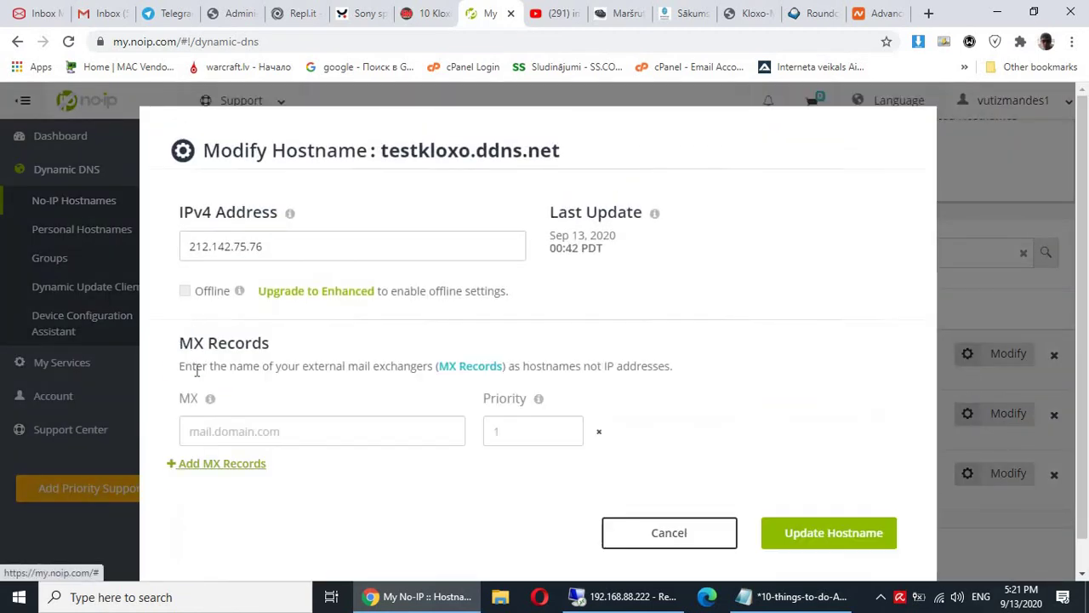
click(242, 428)
key(ctrl+v)
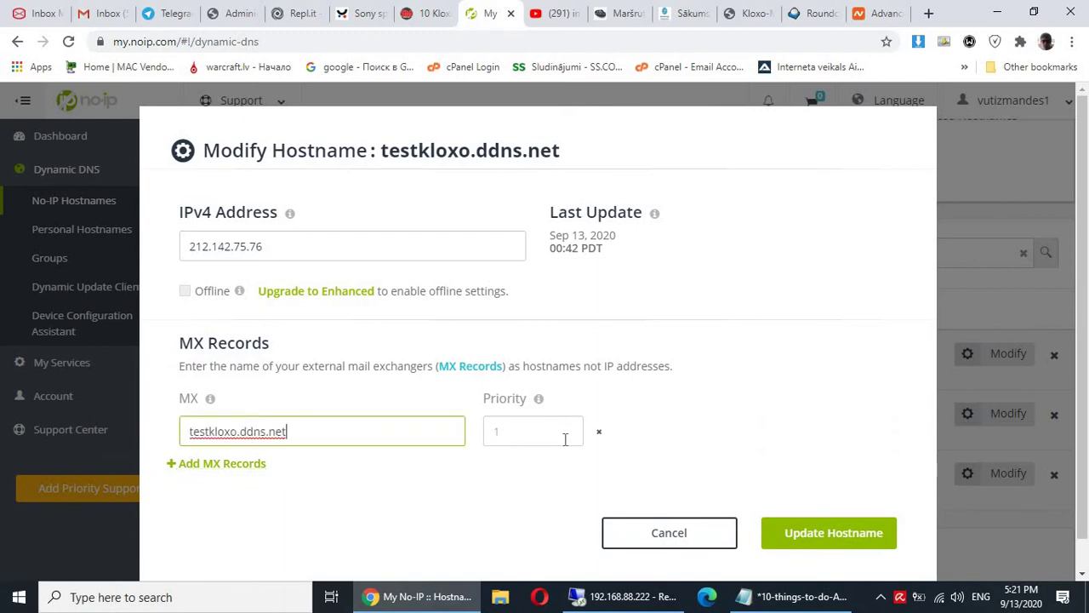
click(541, 431)
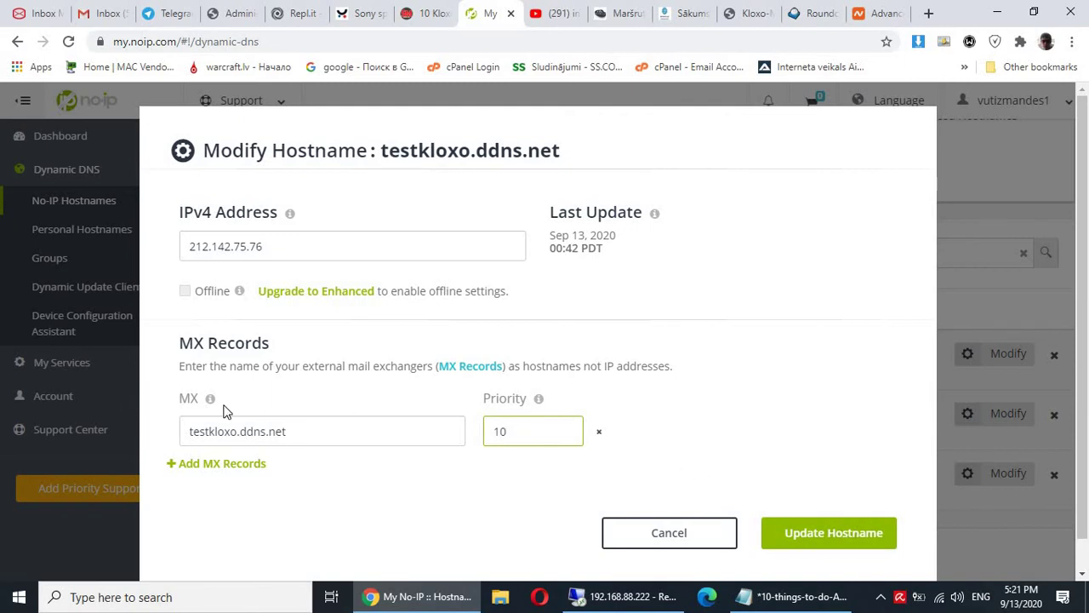
click(845, 529)
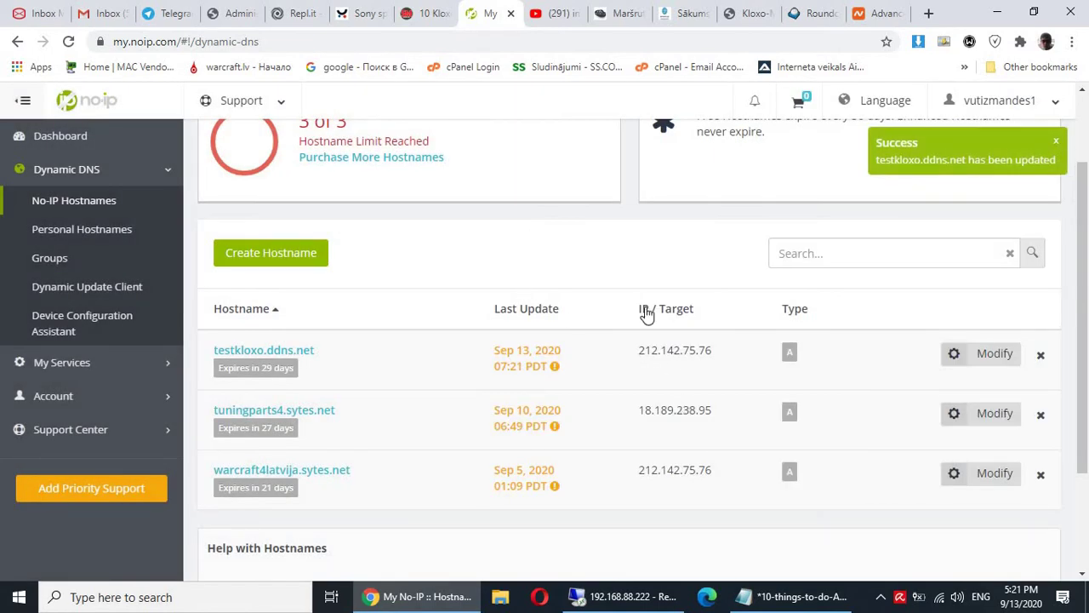
mouse_move(645, 315)
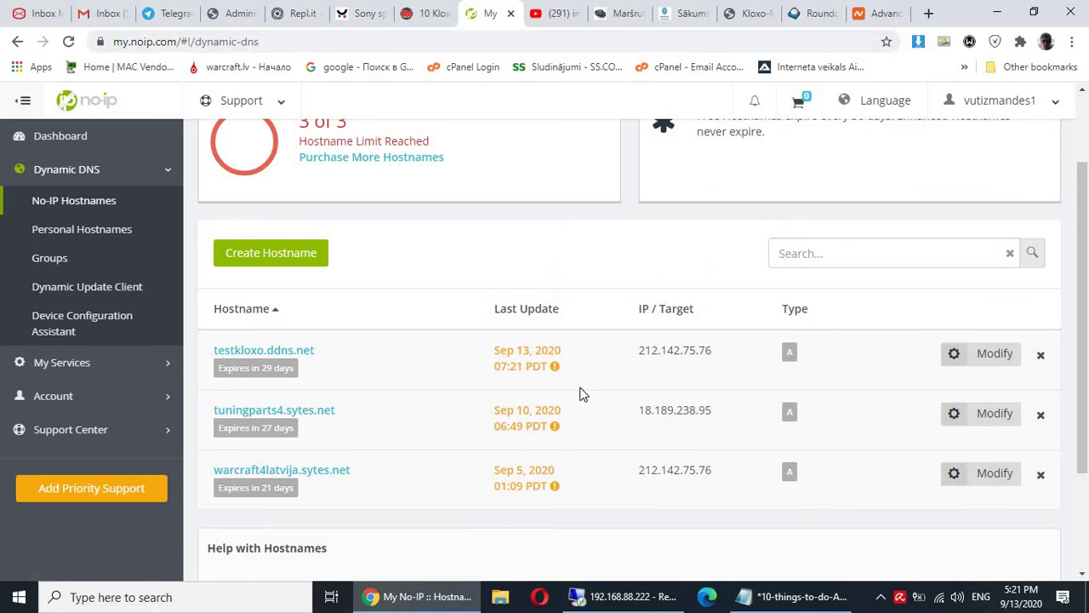
scroll(580, 393, up, 1)
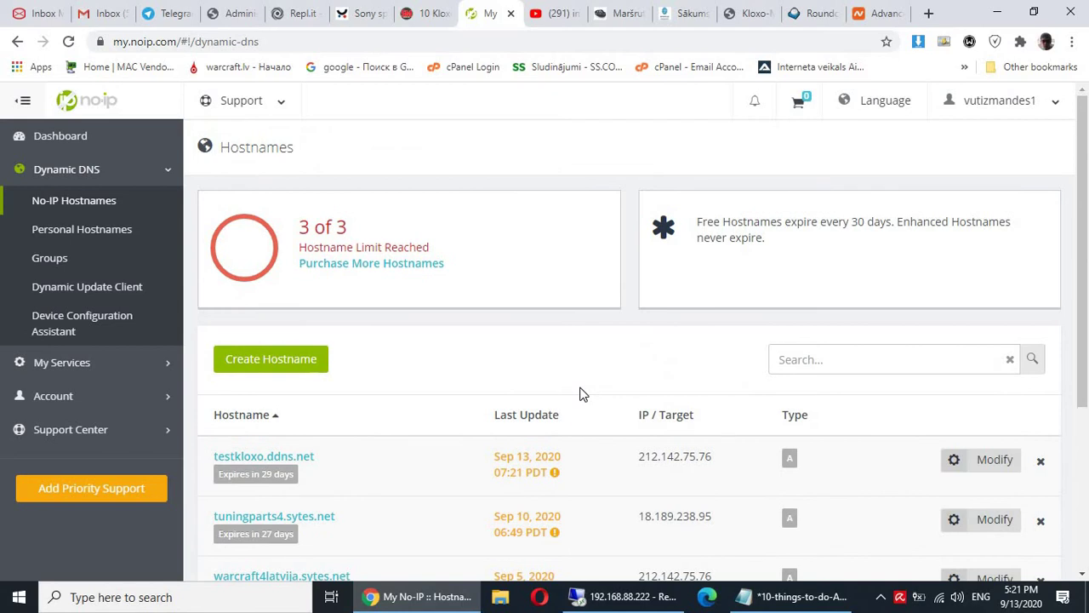
scroll(580, 393, down, 2)
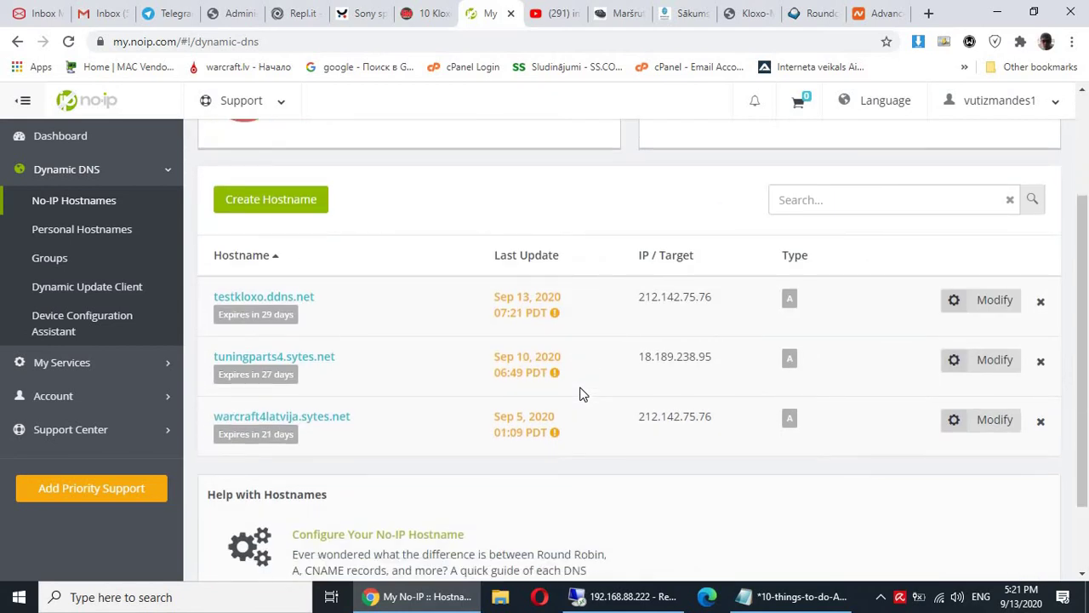
Set the web server to nginx and tick Use Pagespeed on localhost's Switch Program page.
click(623, 597)
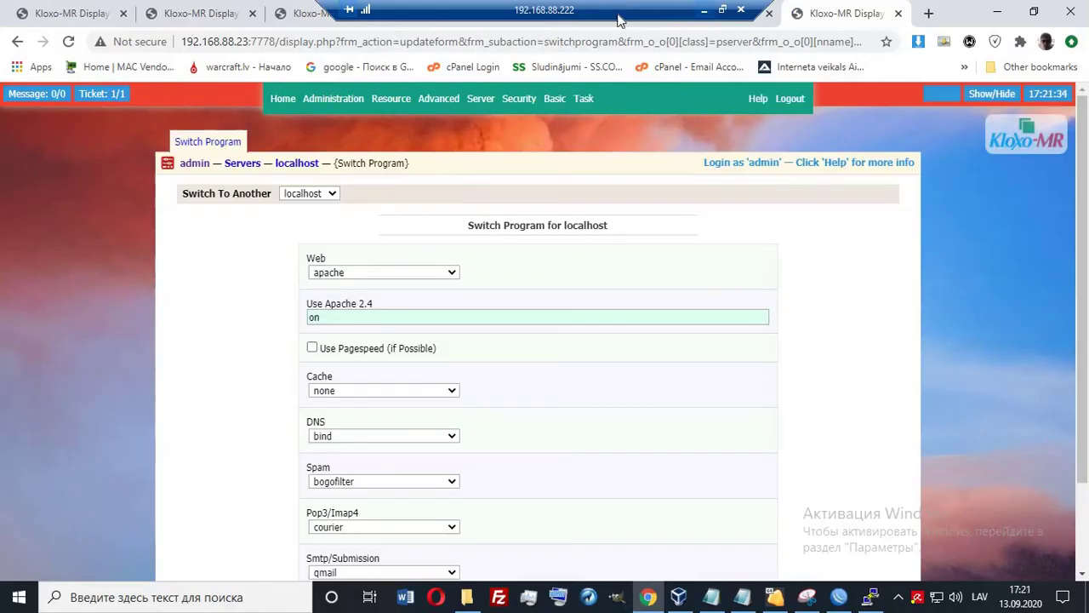
scroll(659, 345, down, 1)
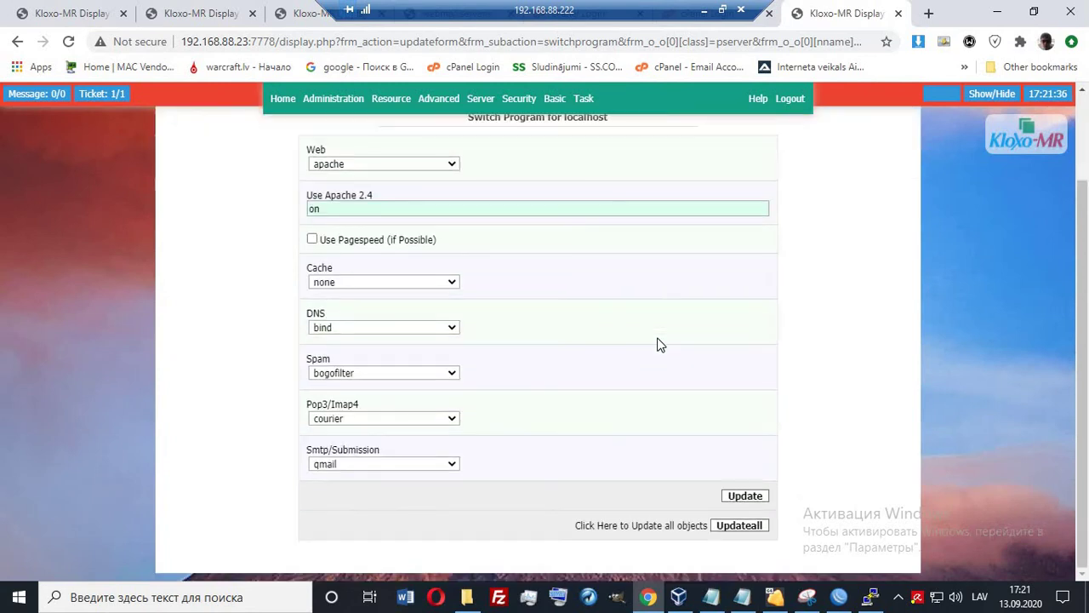
scroll(660, 345, up, 1)
scroll(659, 344, down, 1)
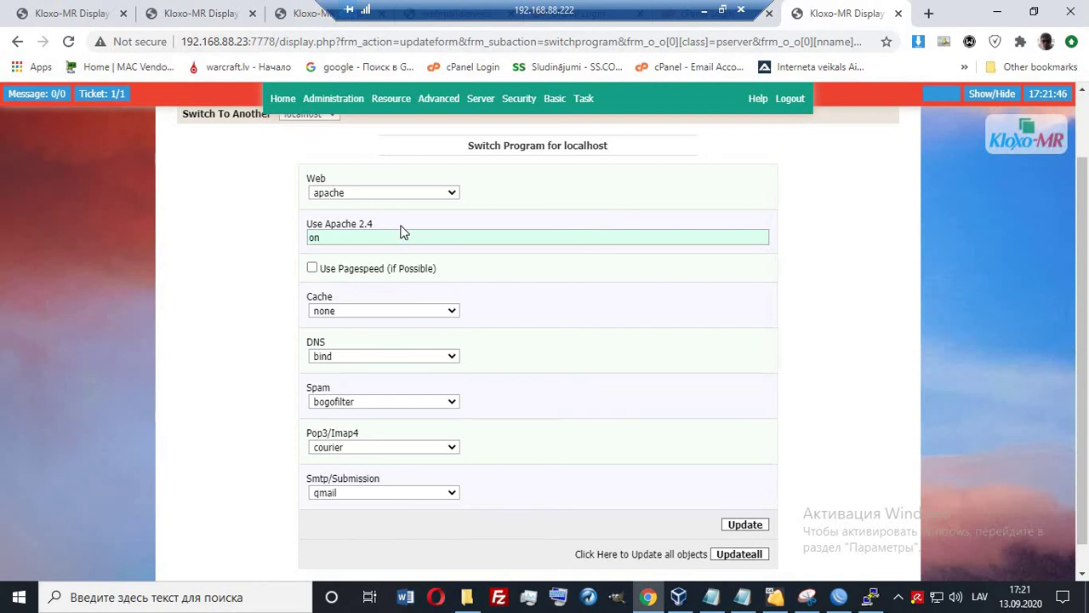
scroll(244, 206, up, 1)
scroll(312, 190, down, 2)
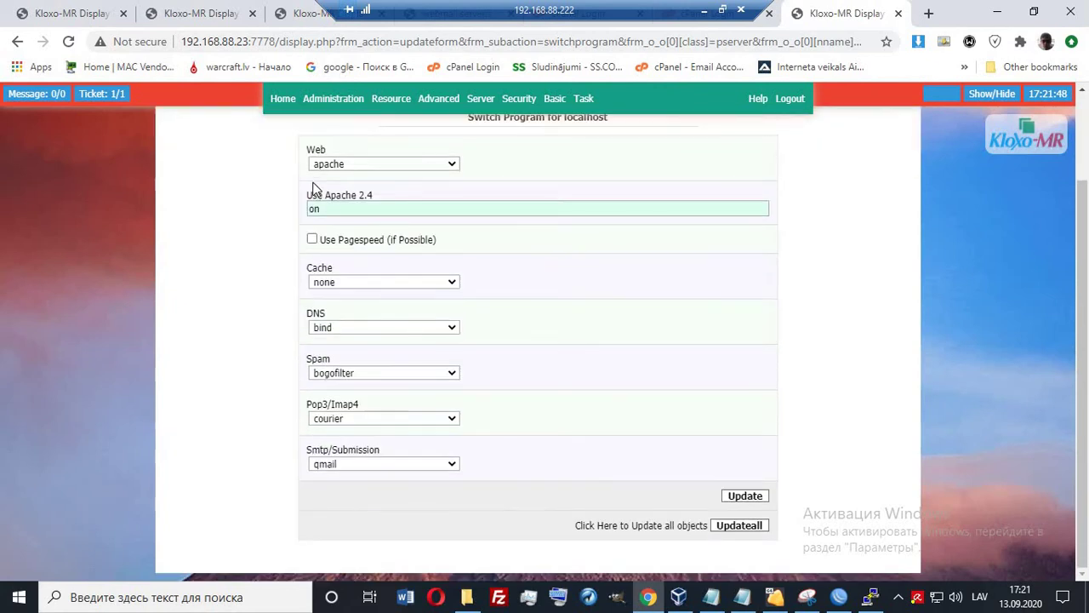
click(363, 165)
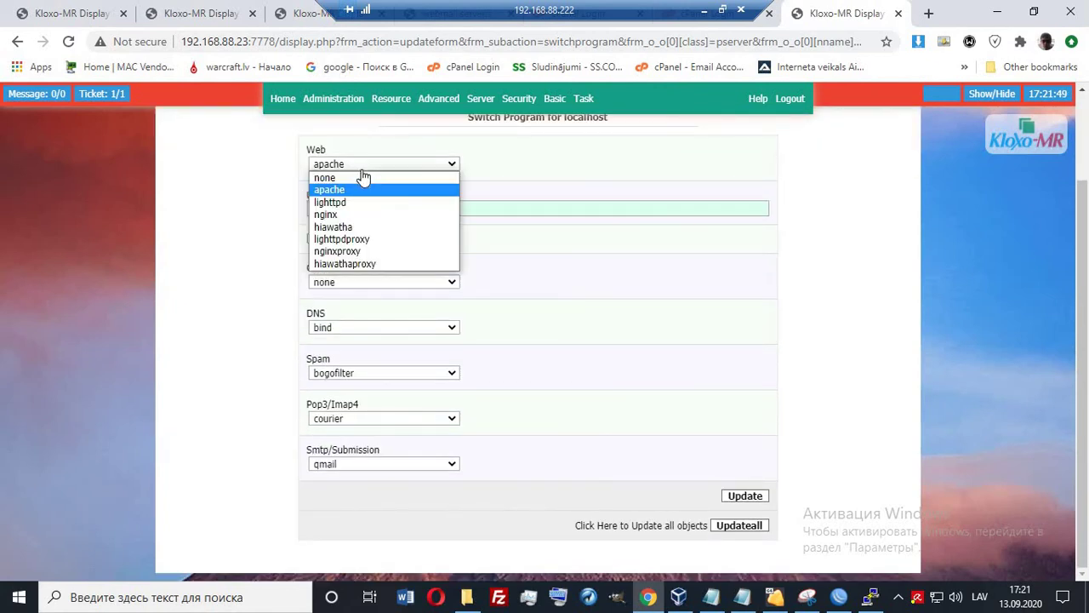
click(327, 214)
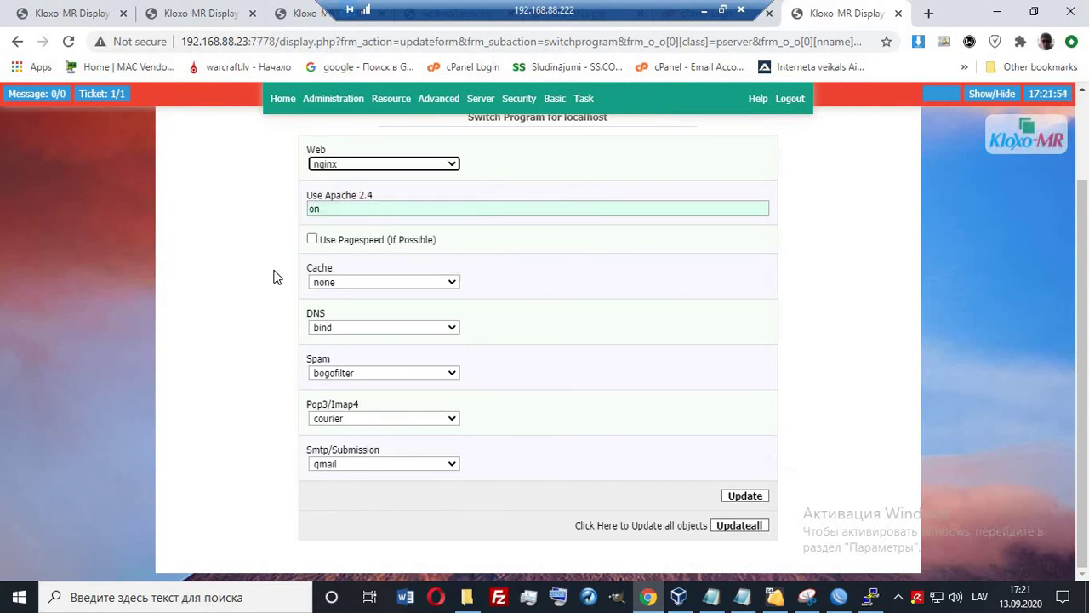
click(56, 13)
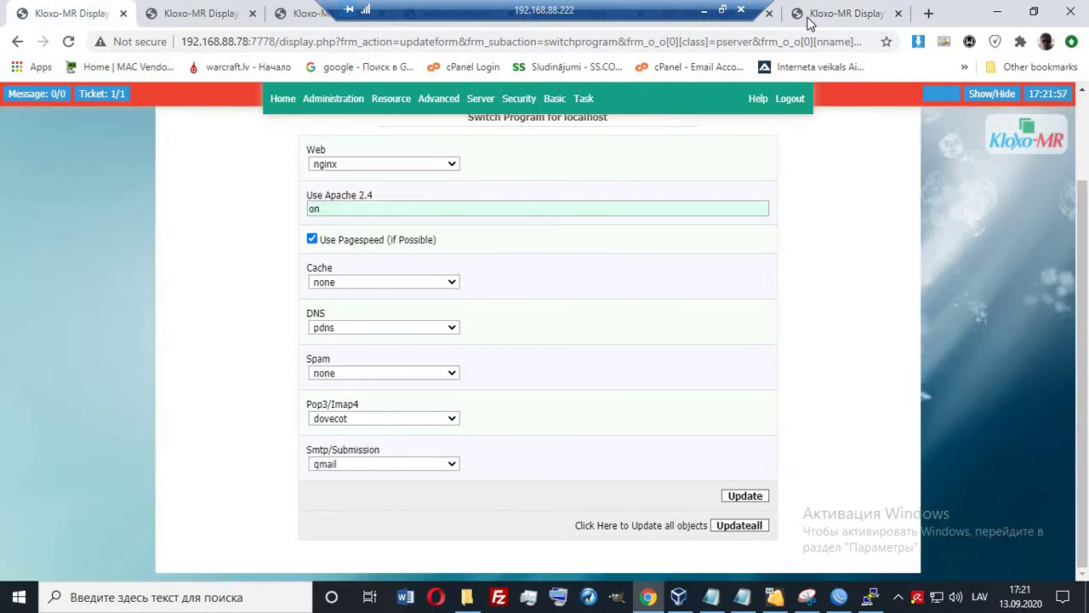
click(808, 17)
click(311, 240)
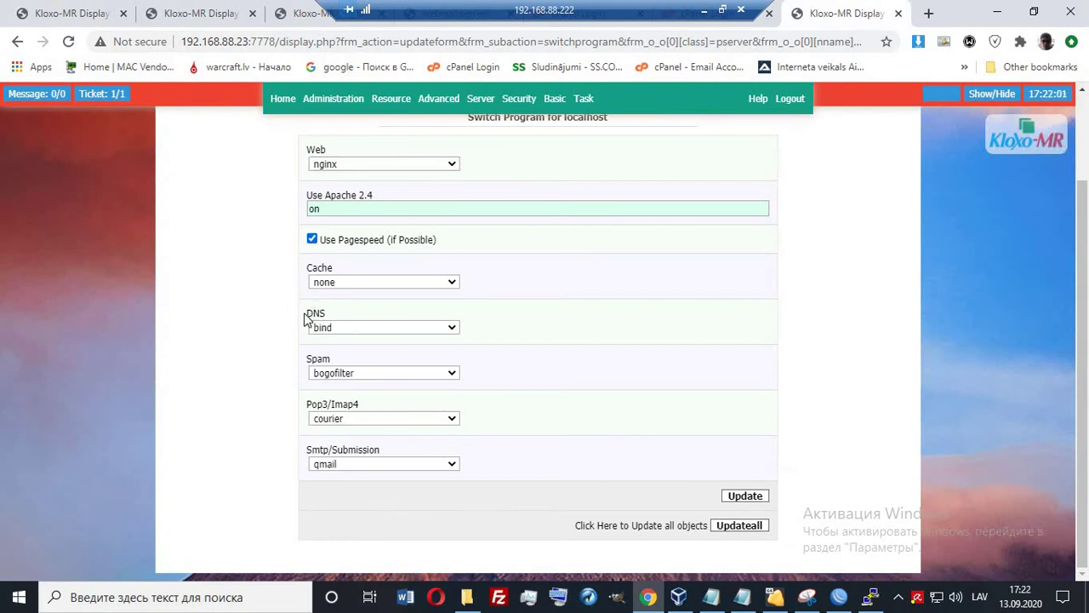
drag(305, 319, 335, 318)
click(264, 337)
Set DNS to pdns, spam filter to none and Pop3/Imap4 to dovecot, then Update.
click(356, 331)
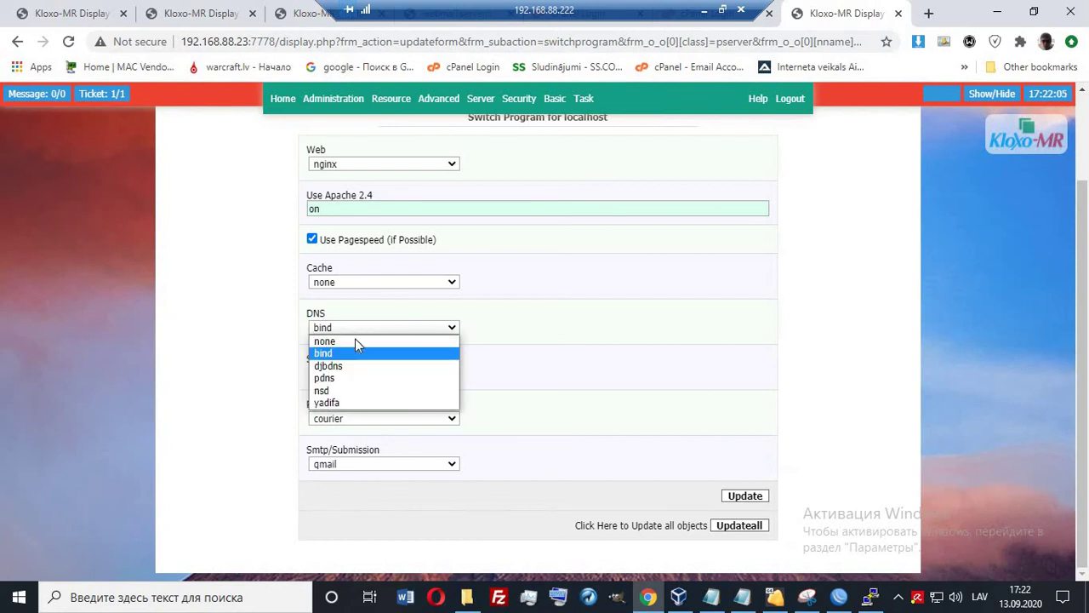
click(327, 378)
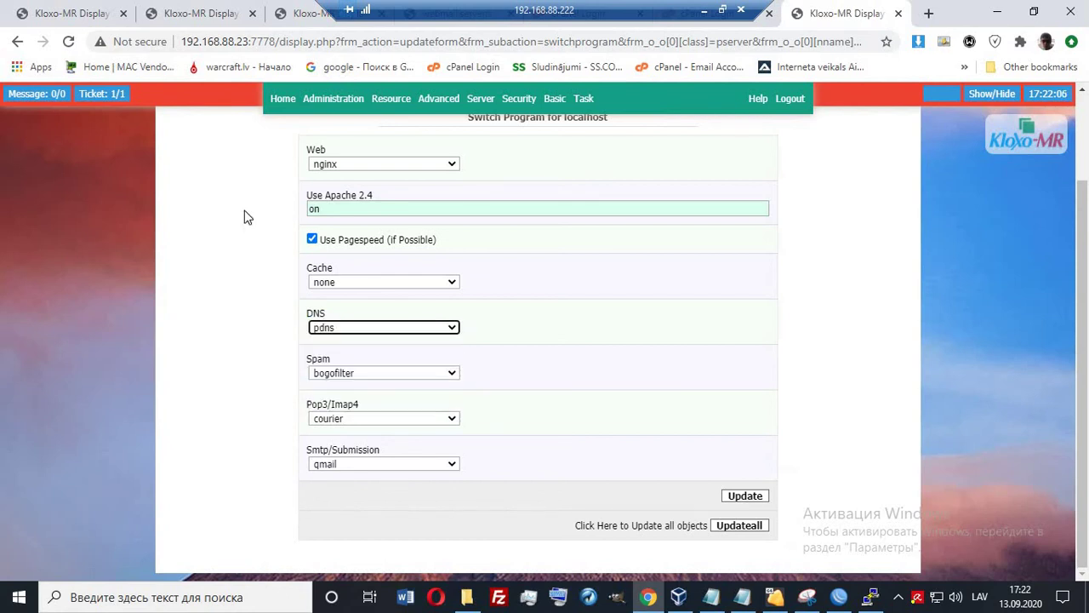
click(96, 15)
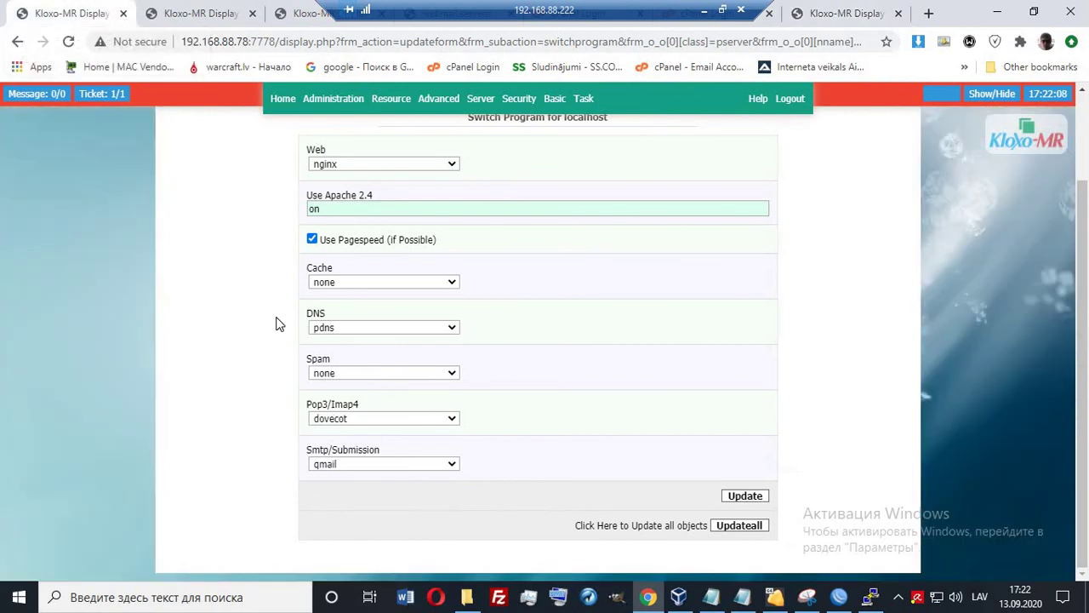
click(880, 17)
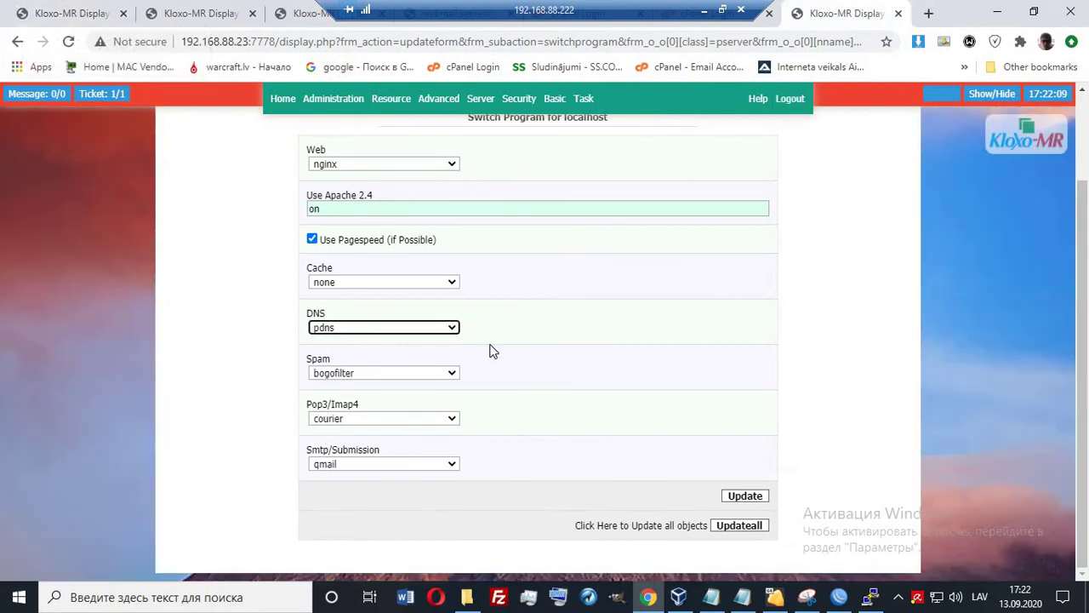
click(368, 376)
click(330, 386)
click(328, 421)
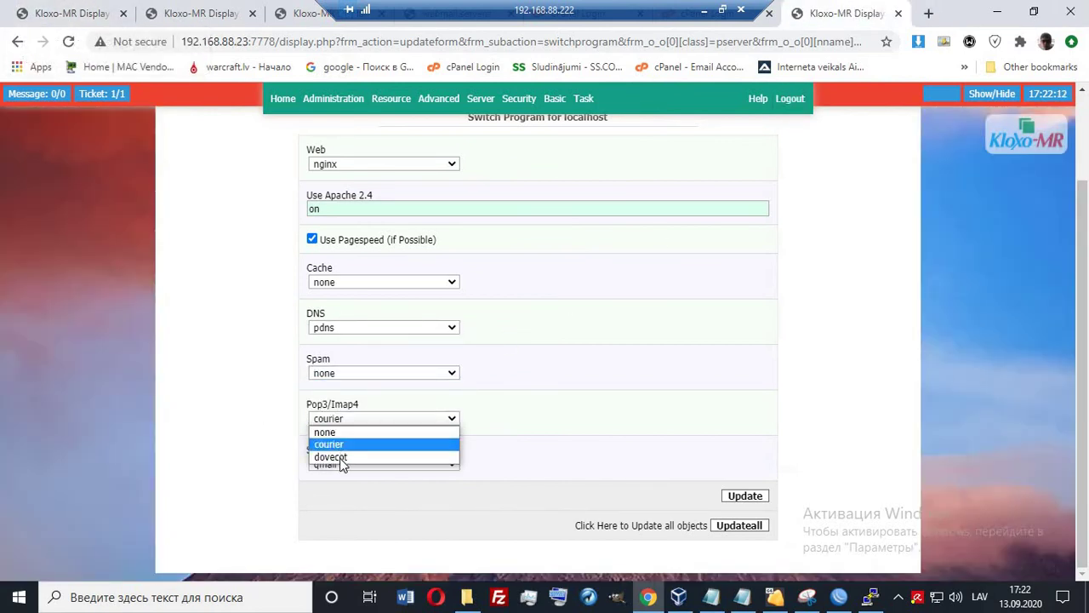
click(339, 458)
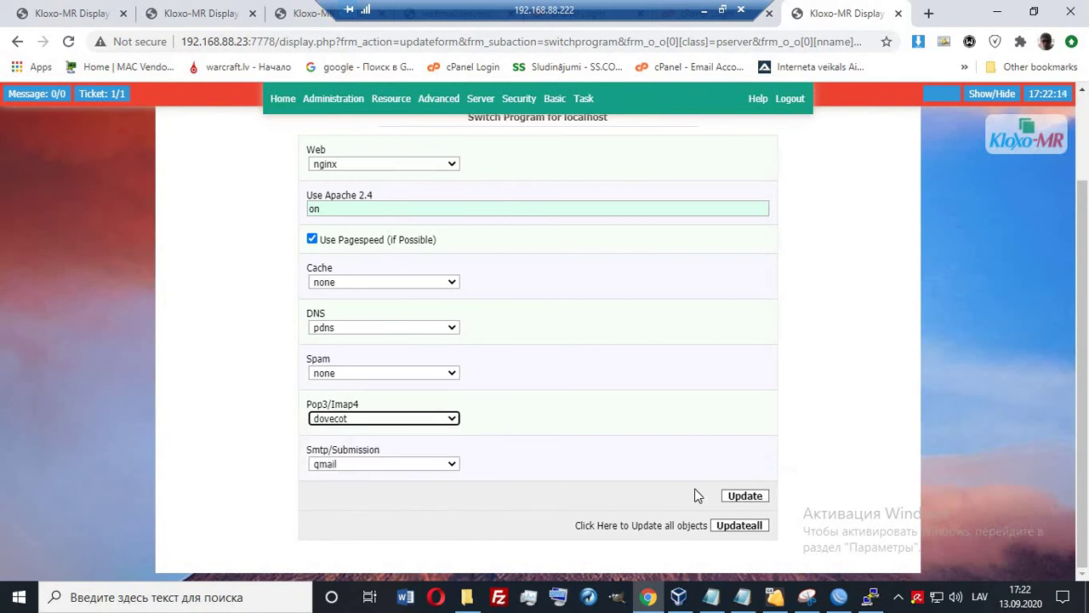
click(739, 500)
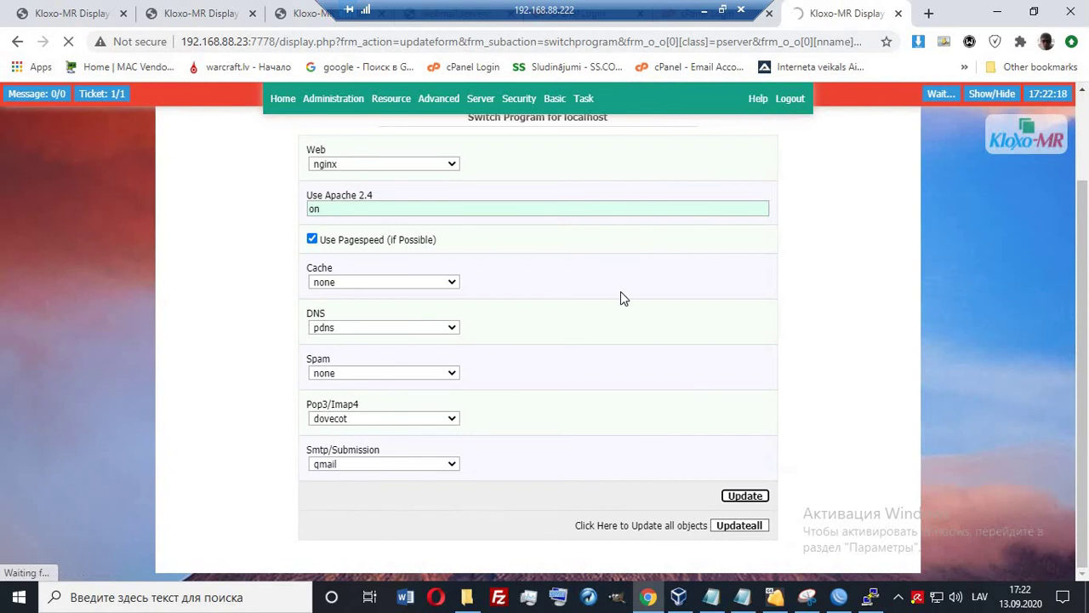
Append 'working-done' to the 'my working - conf:' line in the checklist.
click(705, 10)
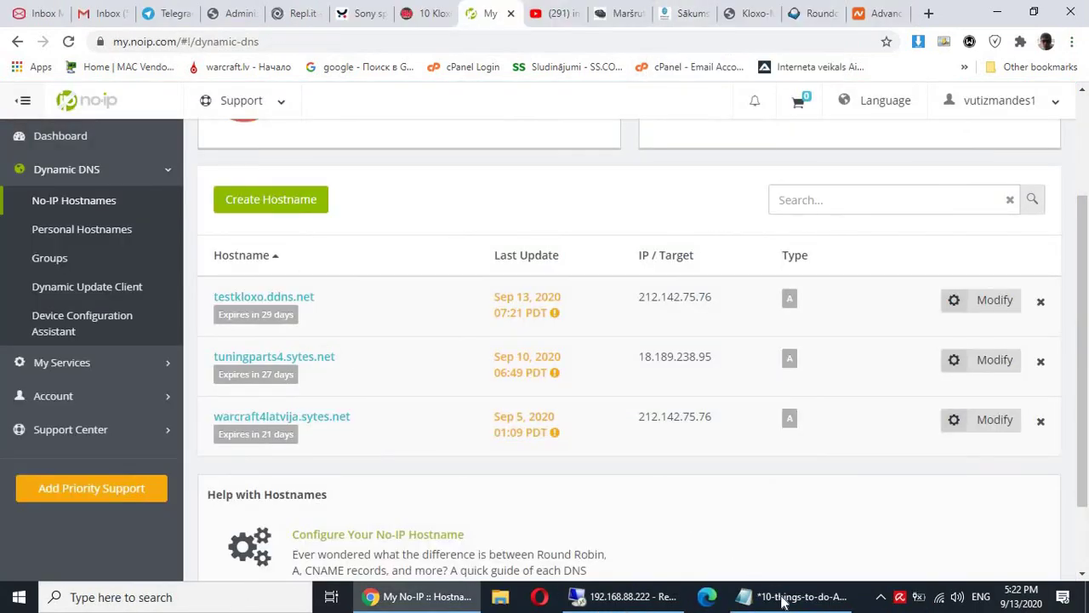
click(796, 596)
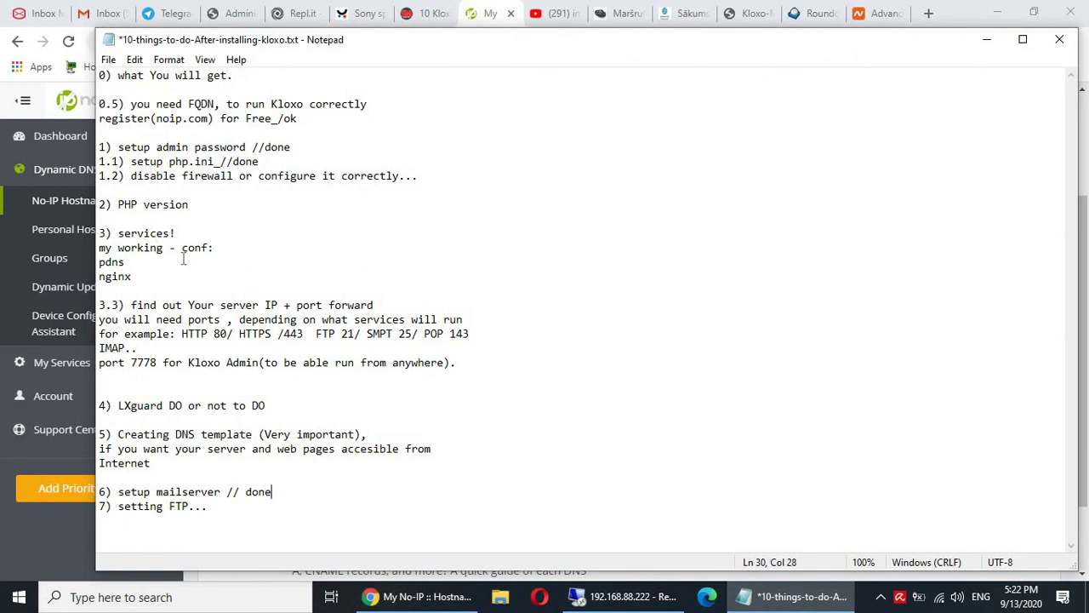
drag(118, 233, 205, 281)
click(130, 247)
drag(99, 248, 211, 247)
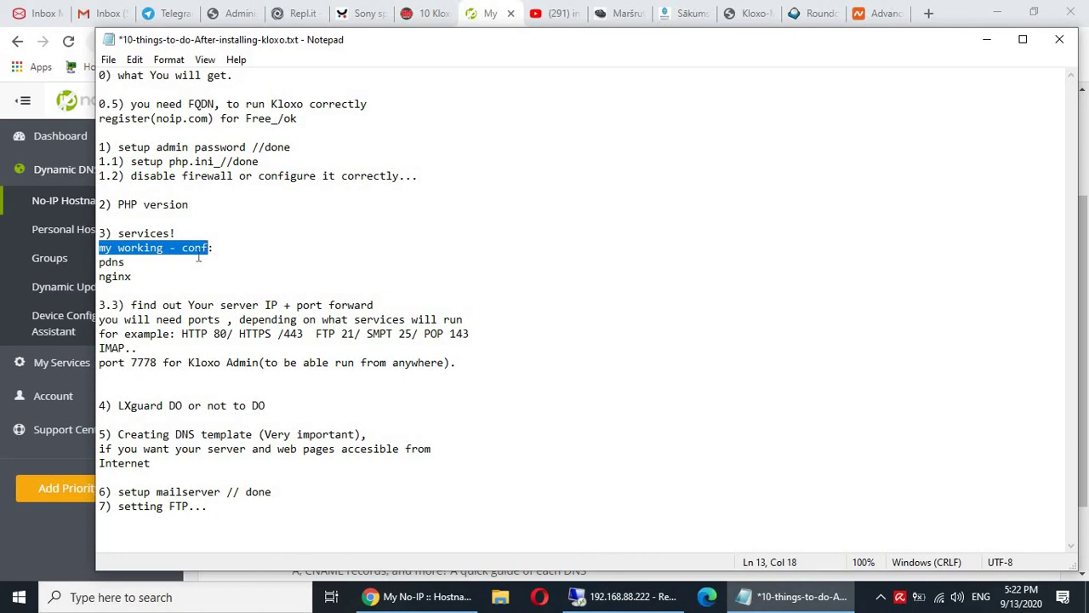
click(572, 251)
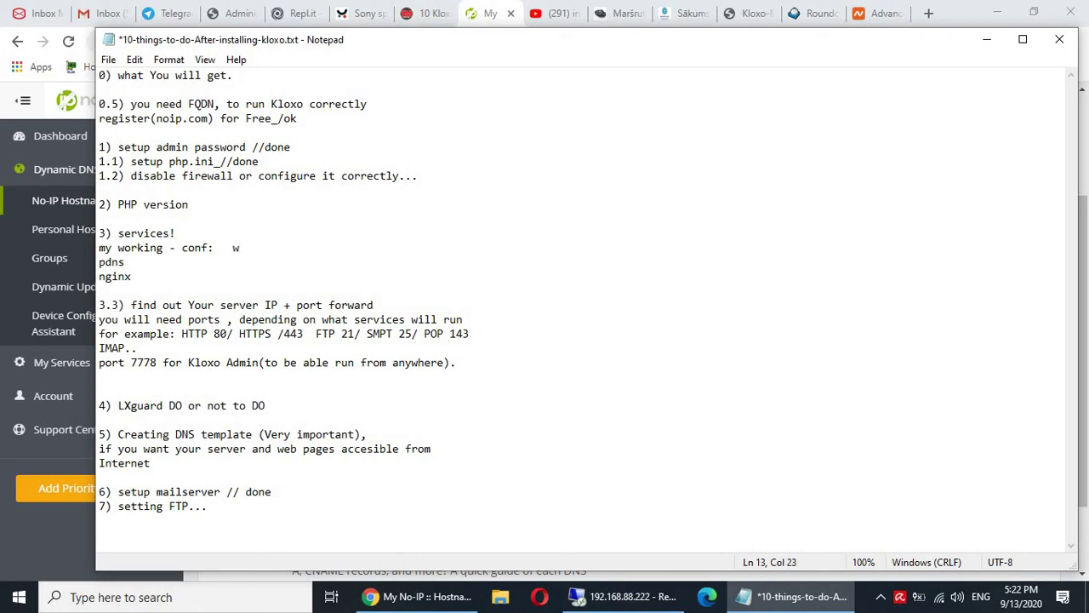
text(working-done)
Add a row of slashes after the nginx entry and save the checklist file.
click(167, 274)
text(/////////////////////)
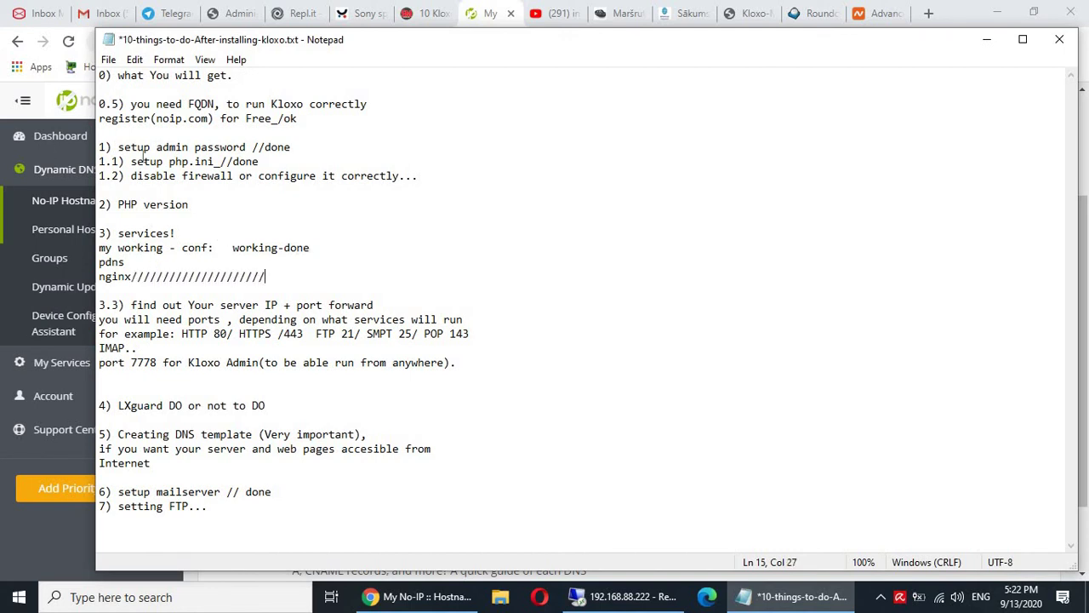
click(108, 60)
click(146, 133)
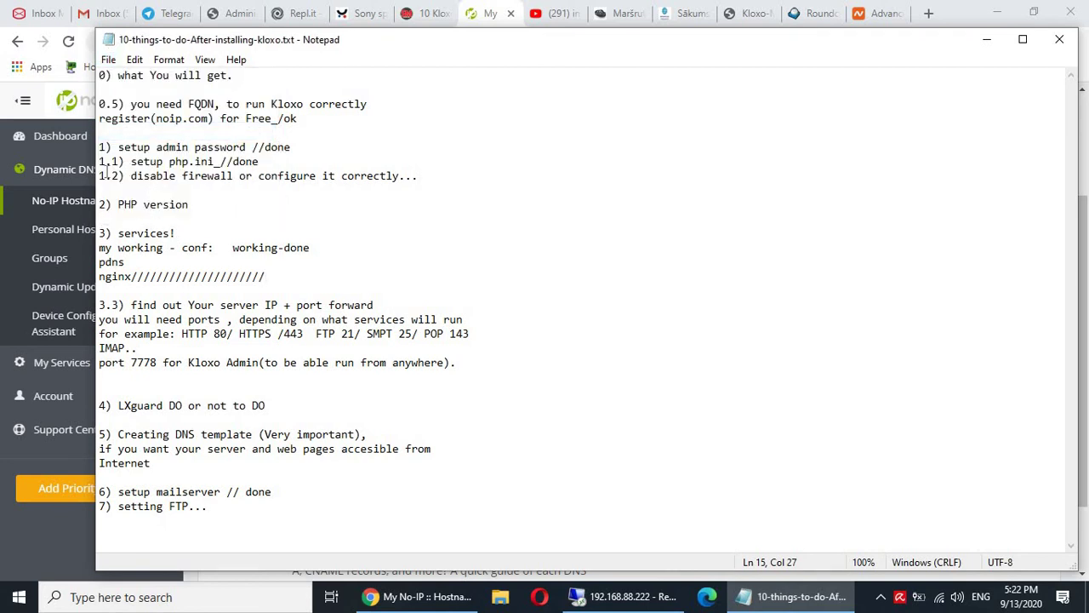
drag(104, 176, 432, 183)
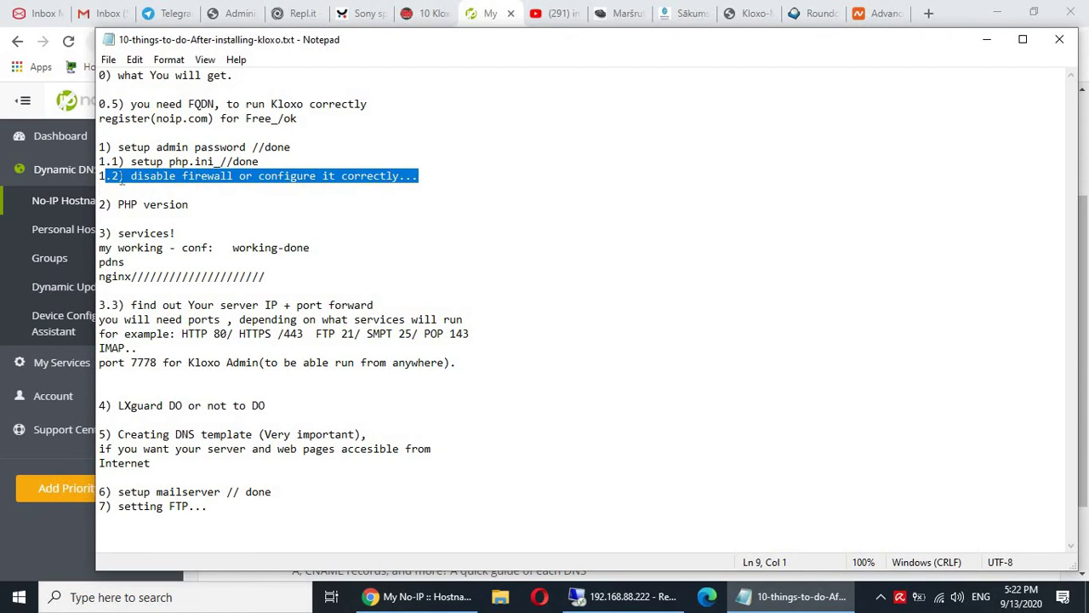
click(637, 597)
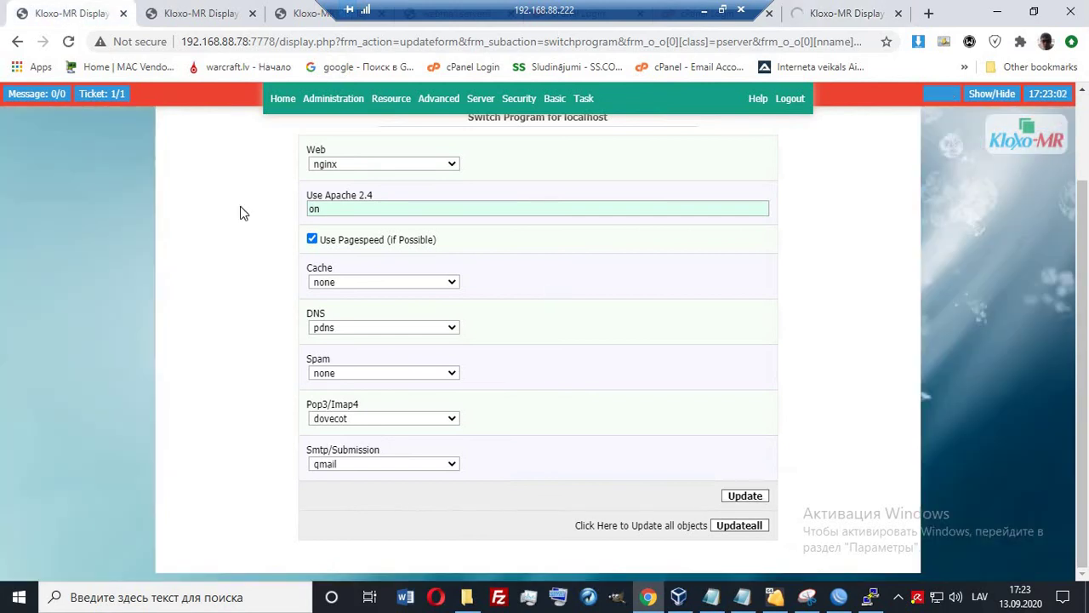
Open the Server > Services list for localhost.
click(481, 100)
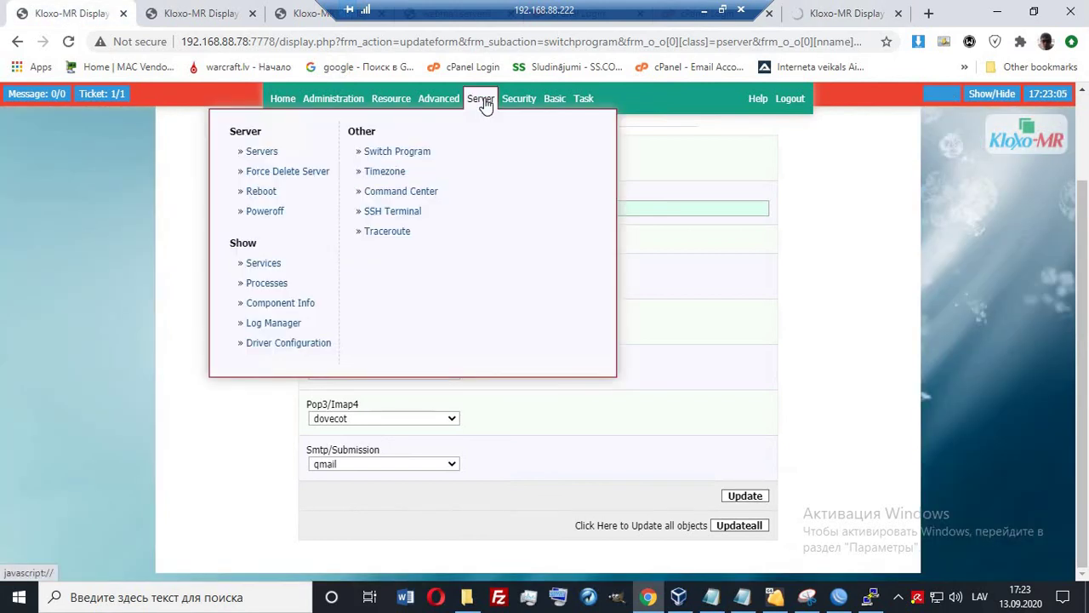
click(266, 263)
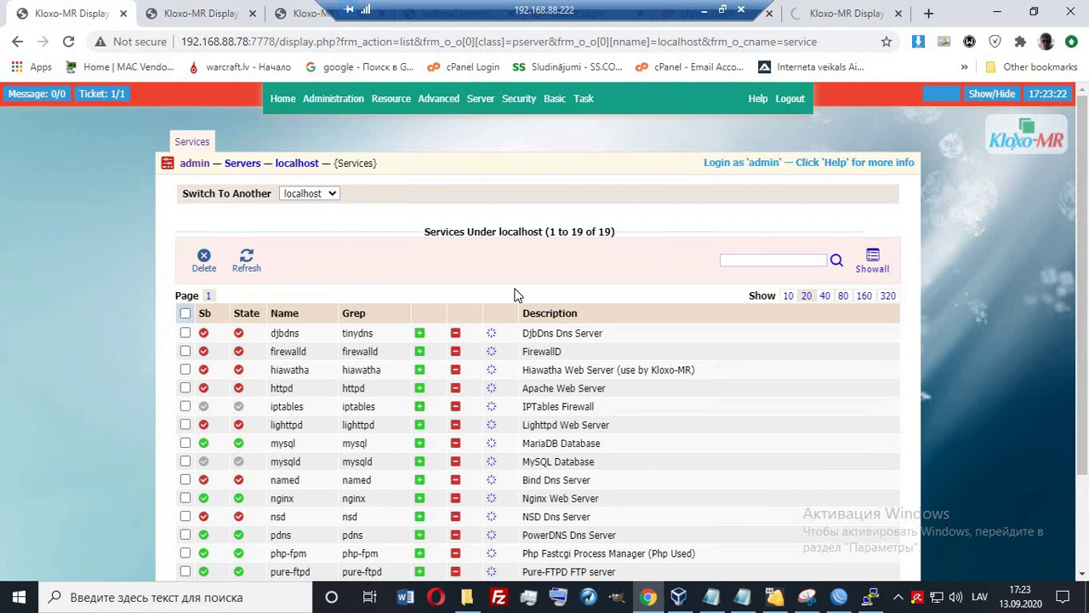
scroll(514, 295, down, 3)
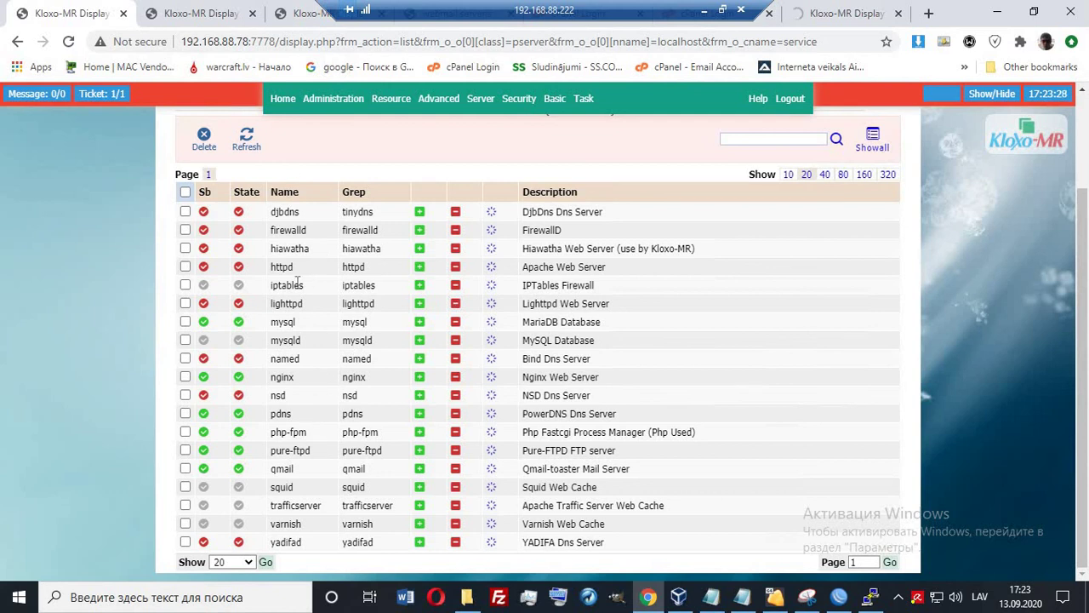
scroll(709, 189, up, 3)
click(843, 13)
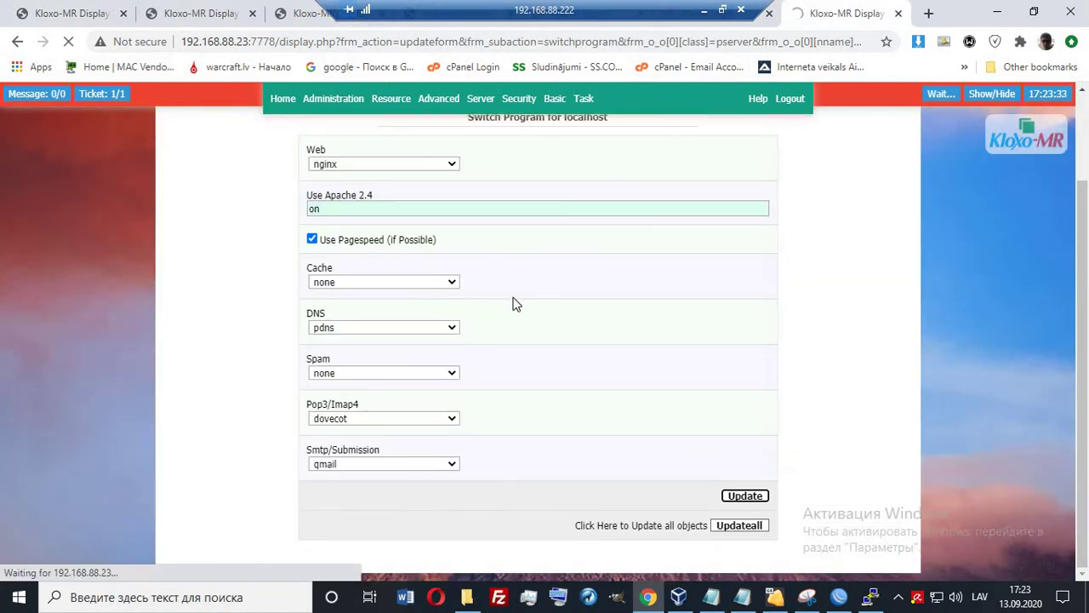
click(59, 13)
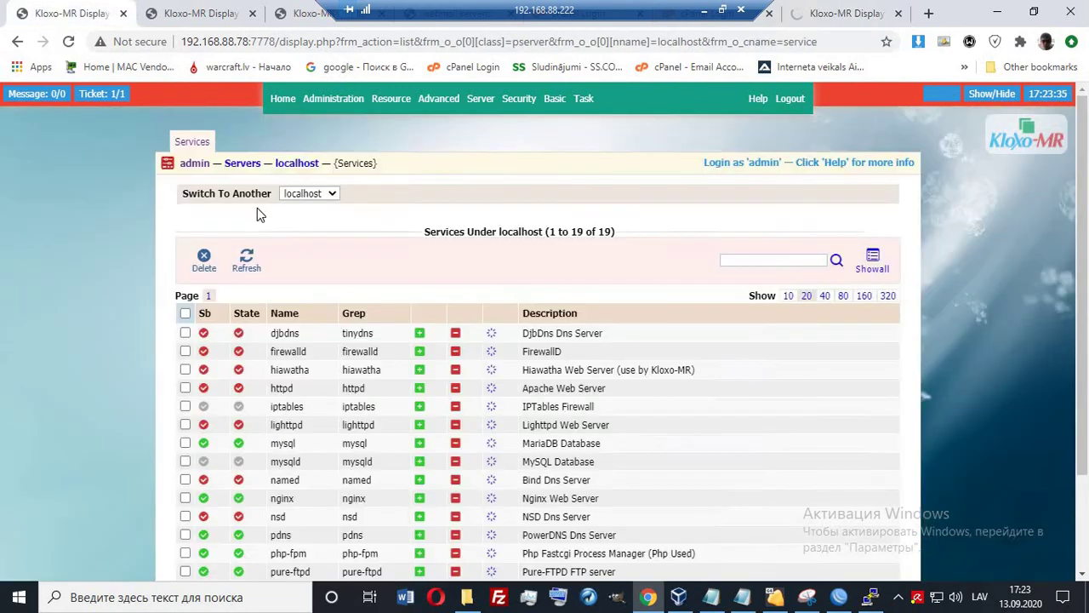
Point out the running mysql, nginx, pdns, php-fpm, pure-ftpd and qmail services.
scroll(375, 253, down, 3)
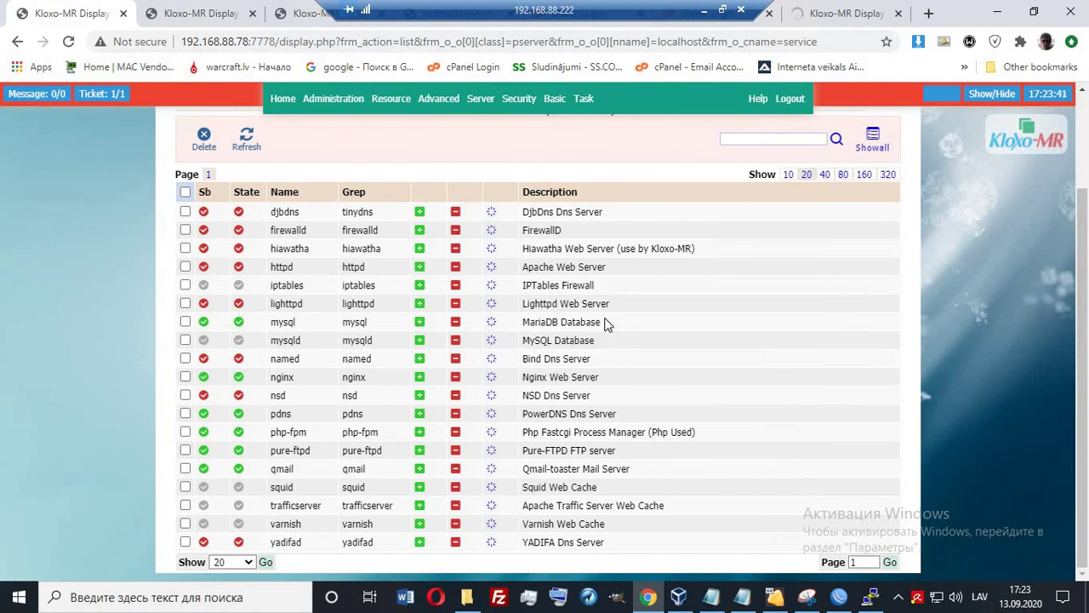
drag(606, 321, 200, 322)
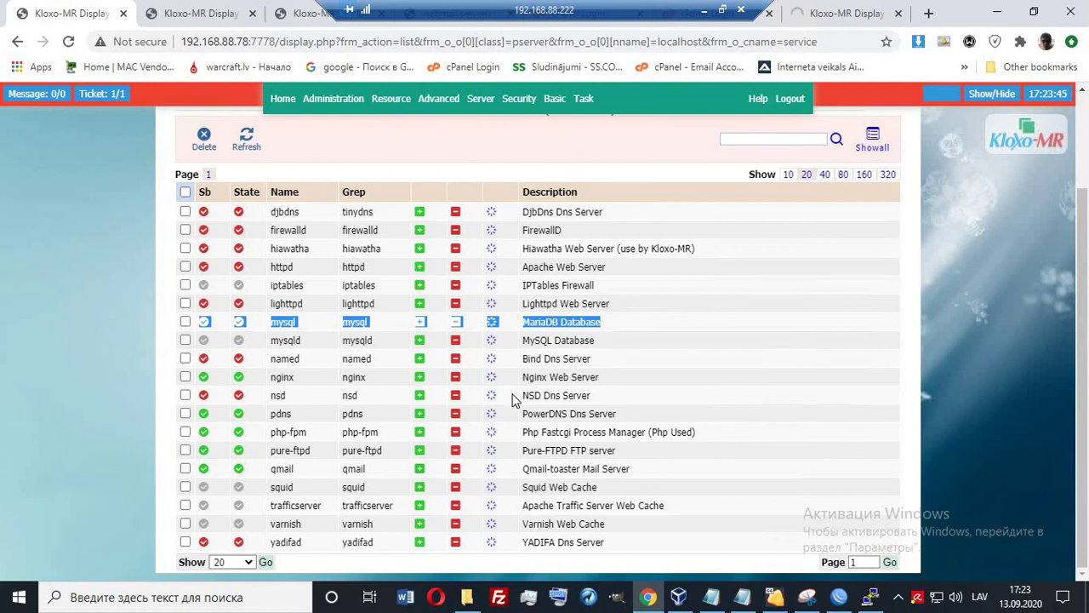
drag(608, 378, 231, 376)
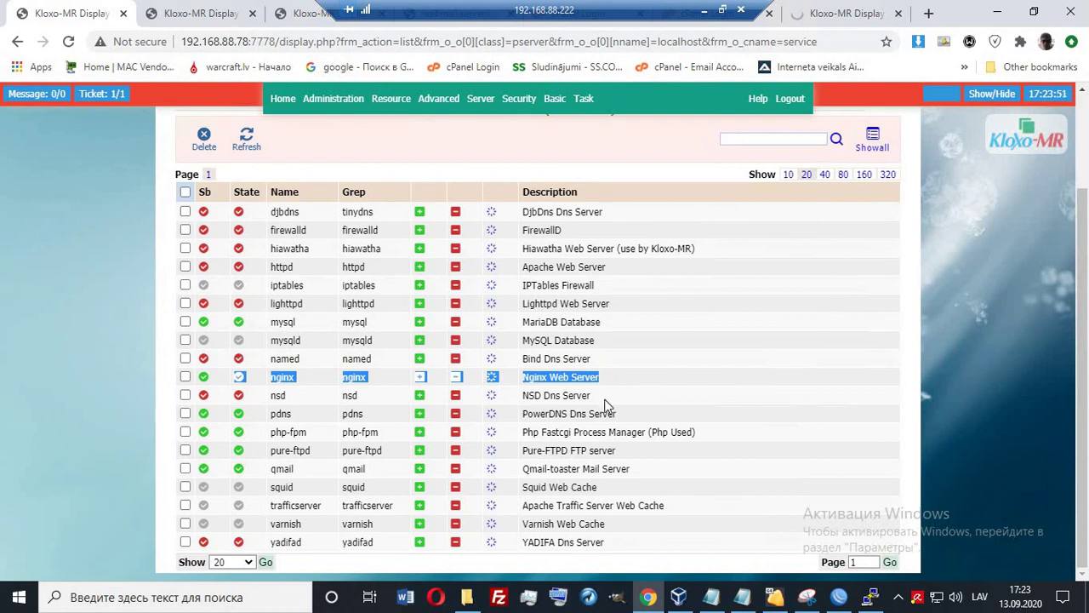
drag(590, 416, 535, 416)
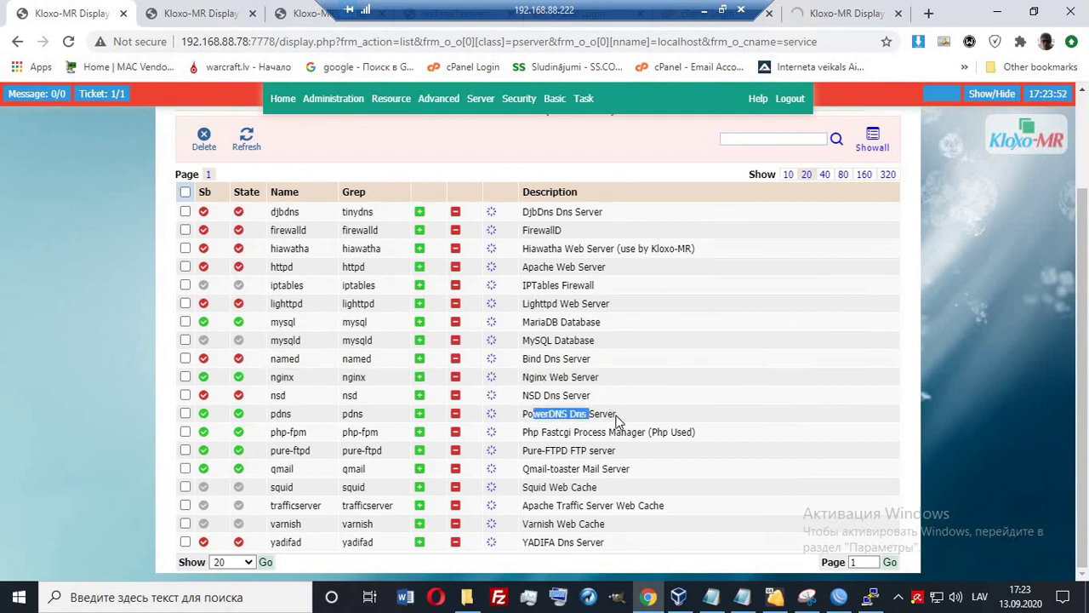
drag(620, 419, 189, 413)
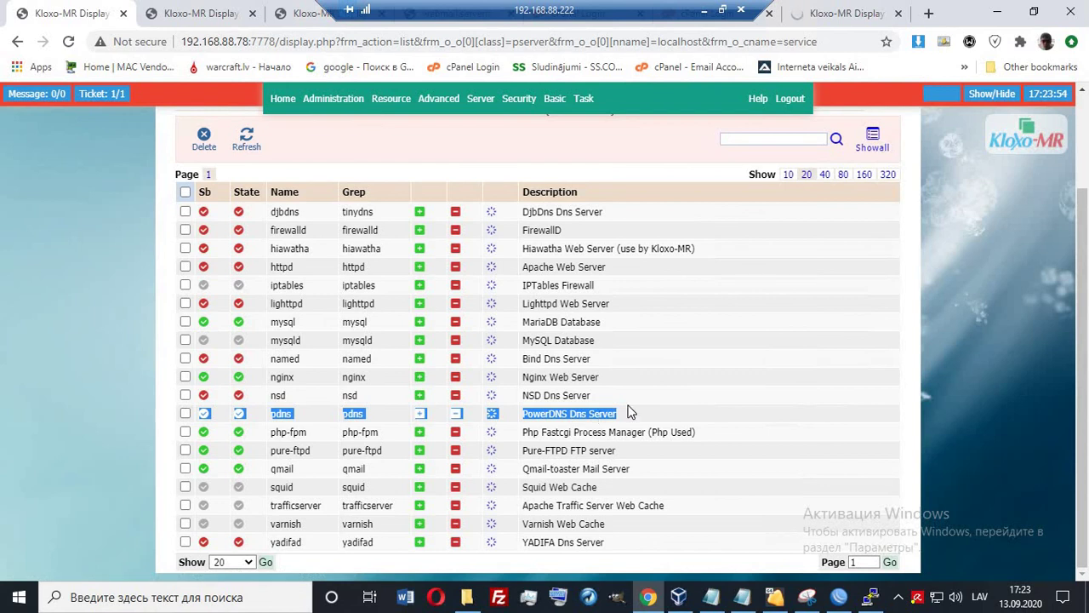
click(625, 432)
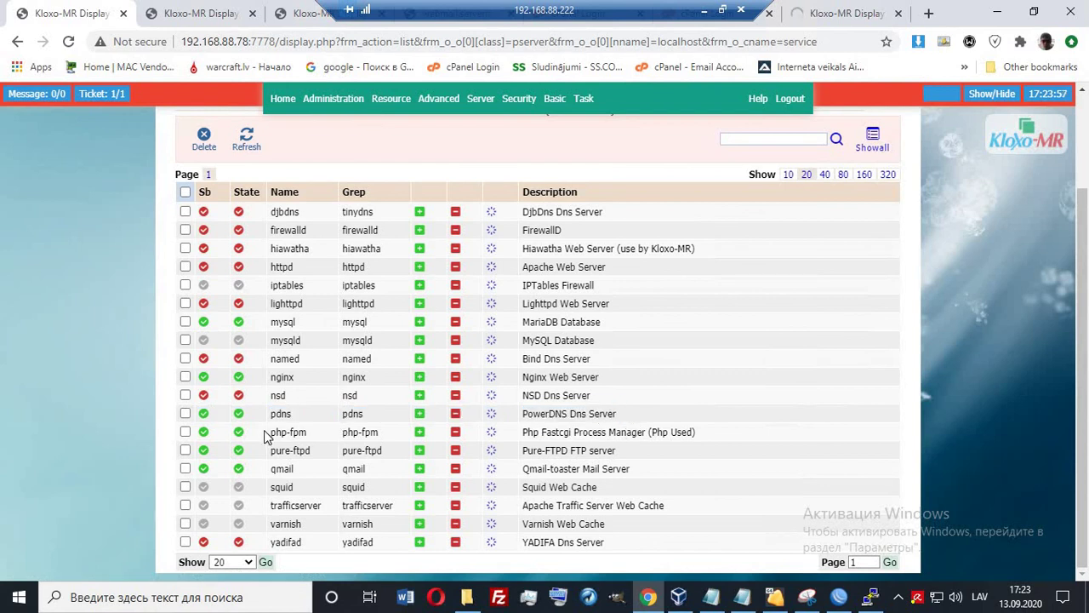
drag(543, 434, 244, 432)
click(574, 432)
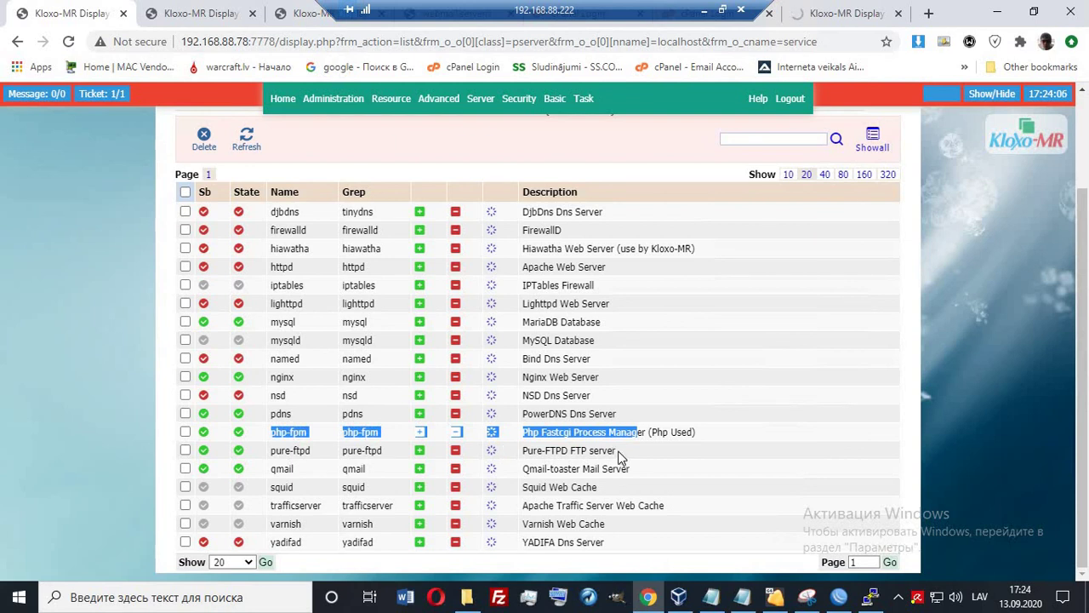
drag(618, 451, 268, 450)
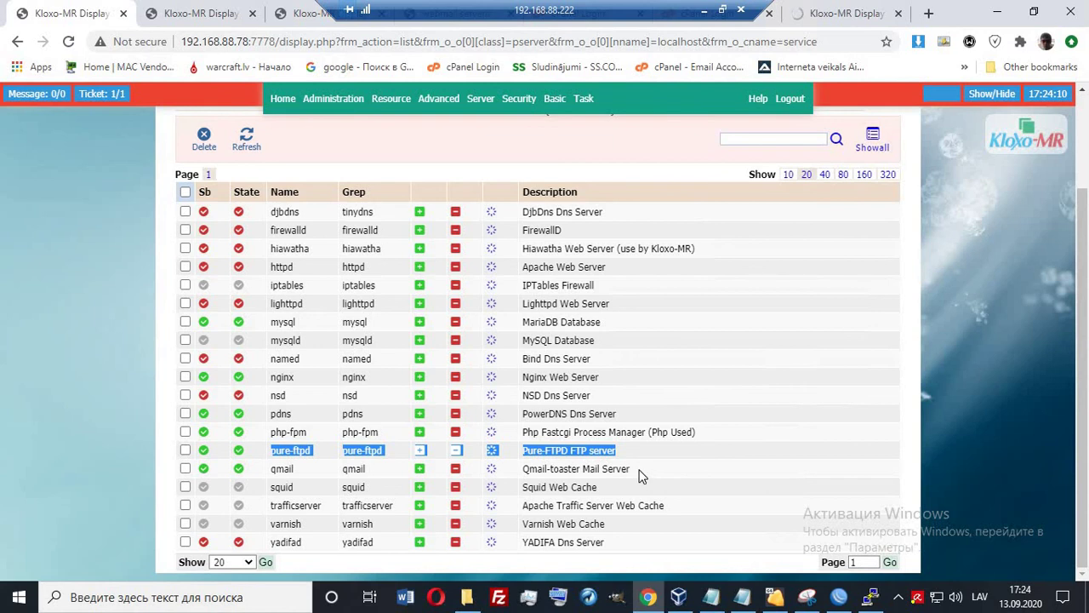
drag(641, 476, 306, 471)
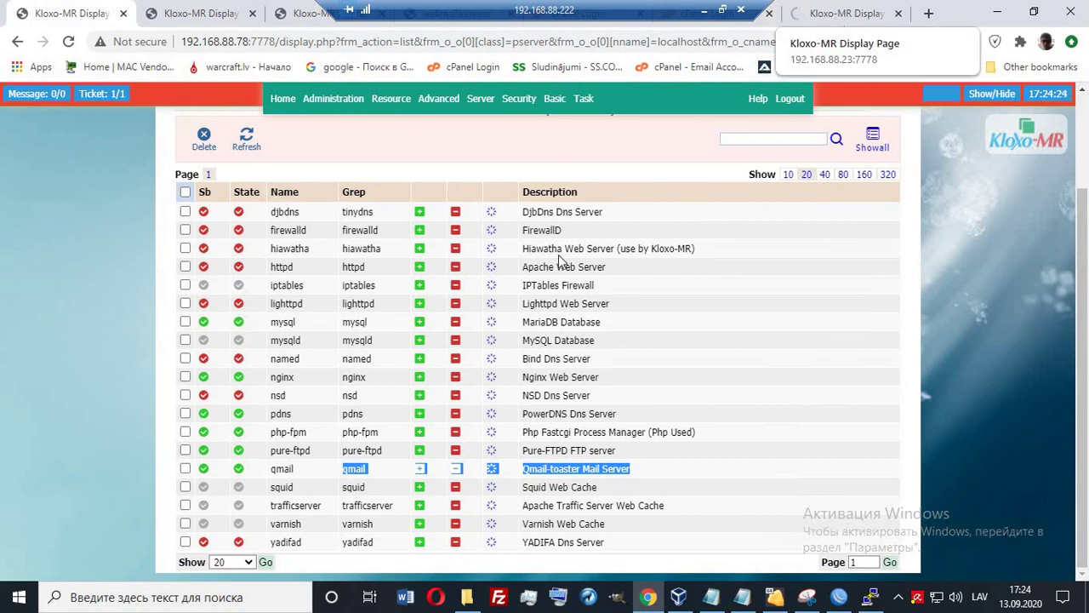
Bring up the VirtualBox manager briefly, then minimize it.
click(678, 596)
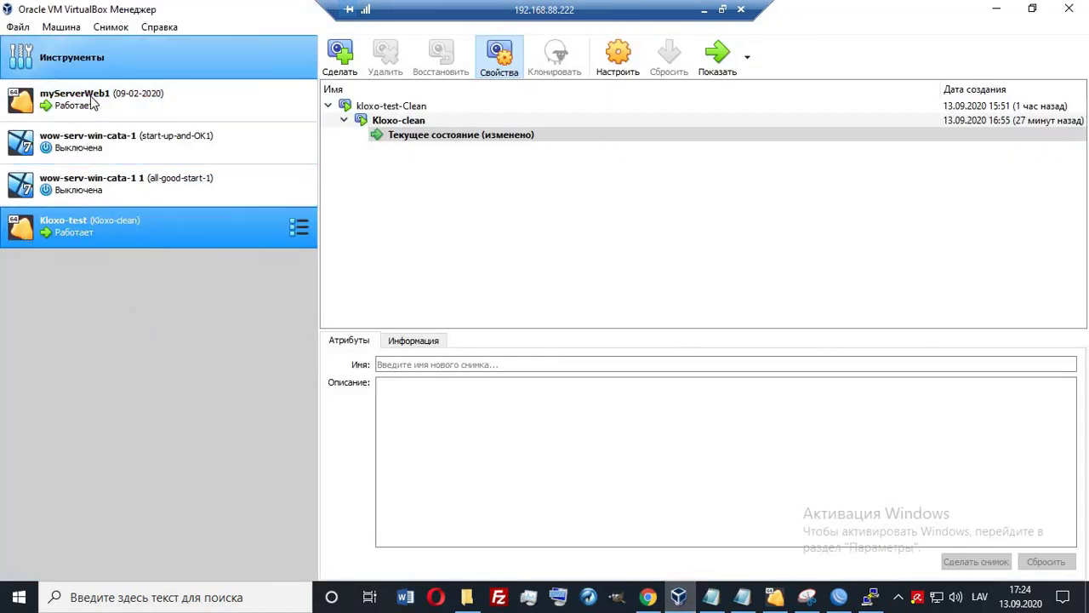
click(72, 57)
click(105, 239)
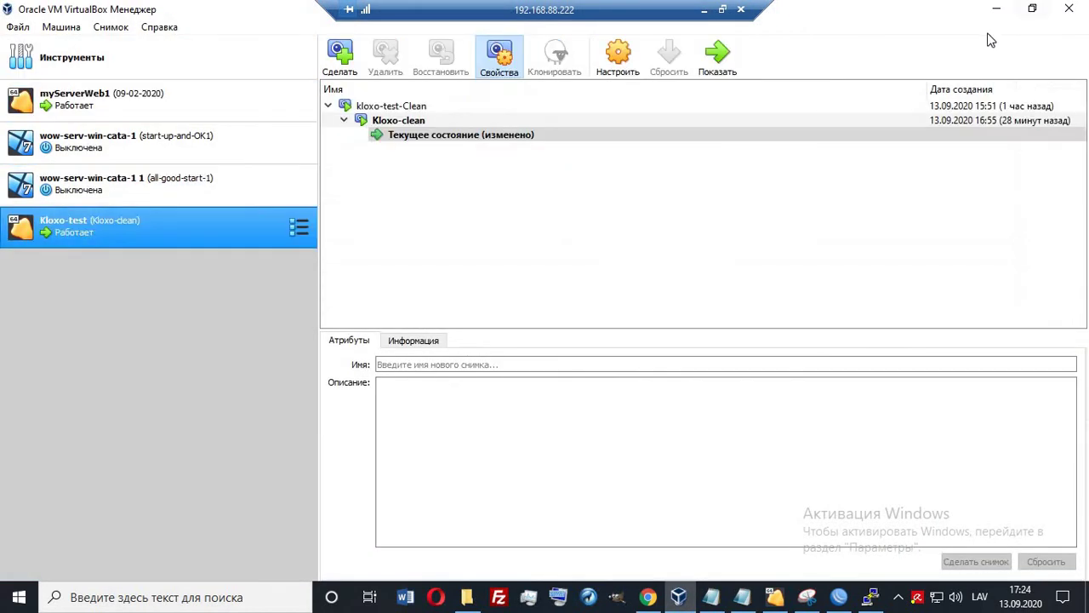
click(997, 8)
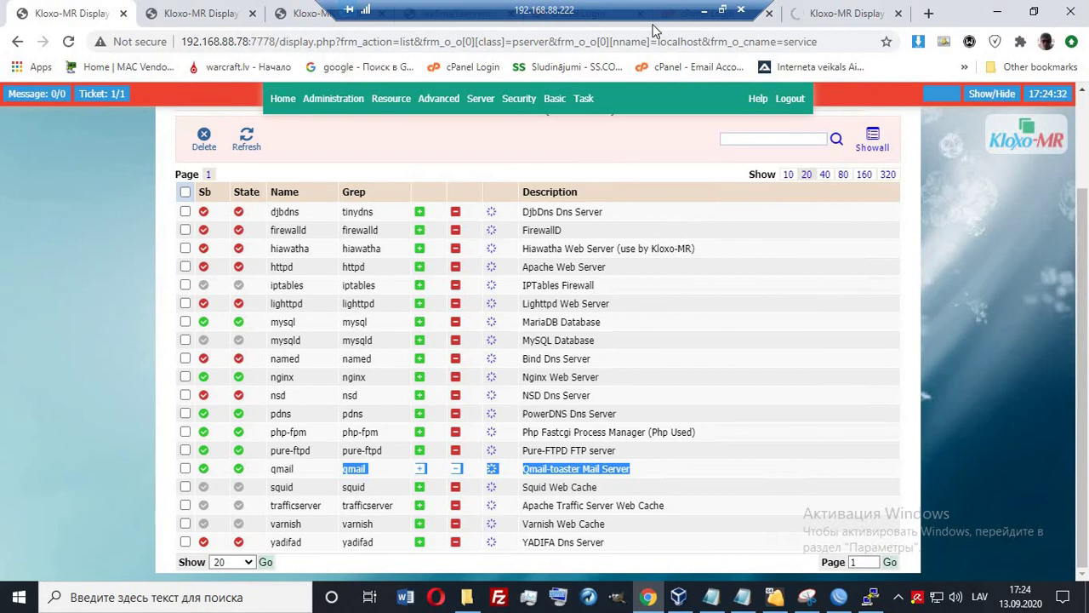
Minimize the remote session to show the Notepad checklist and reveal hidden tray icons.
click(704, 9)
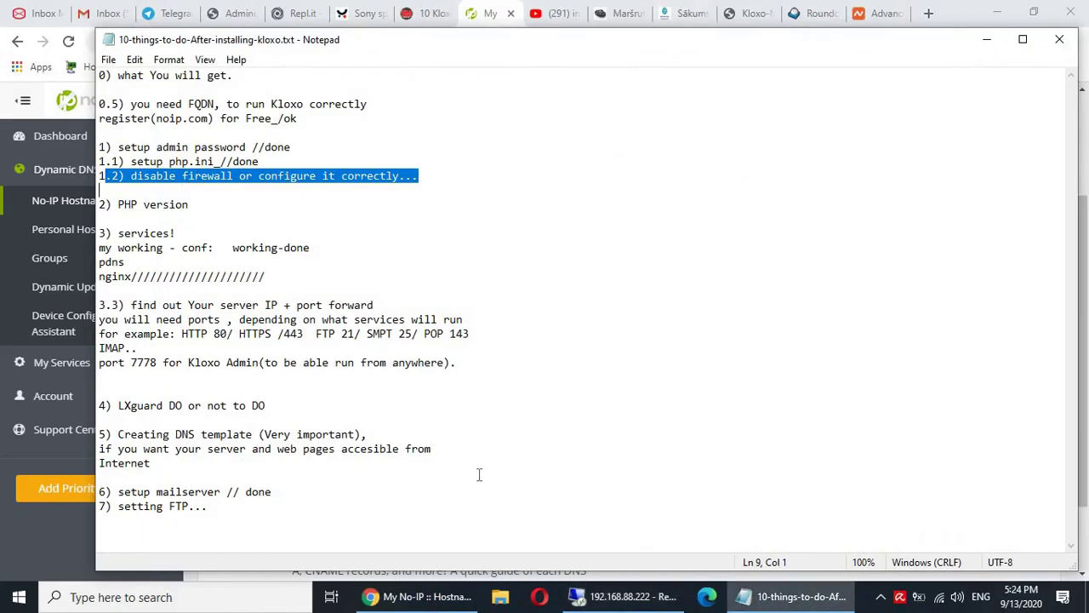
click(881, 600)
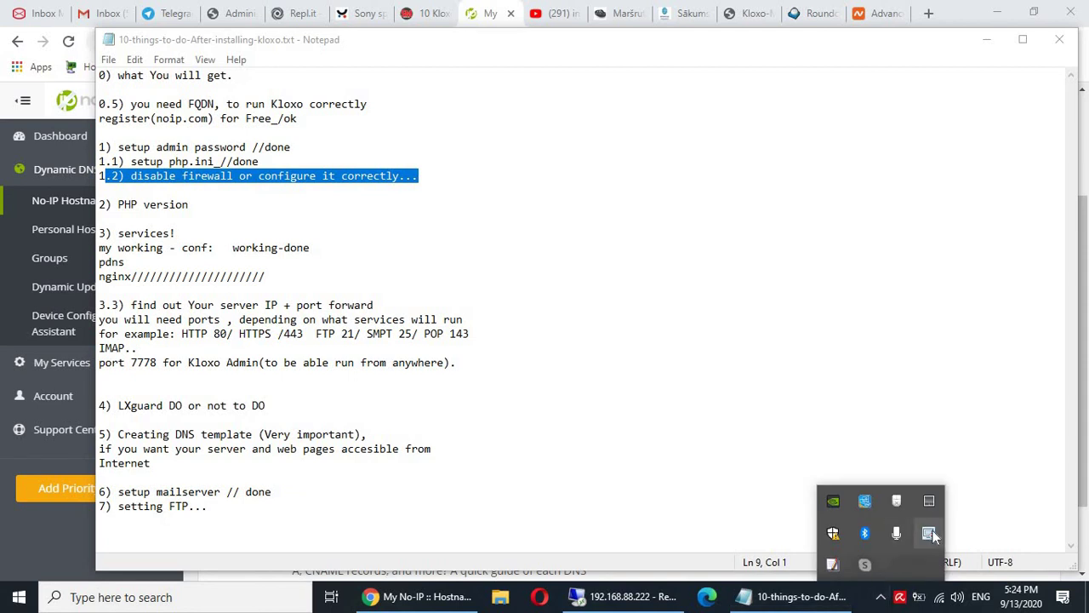